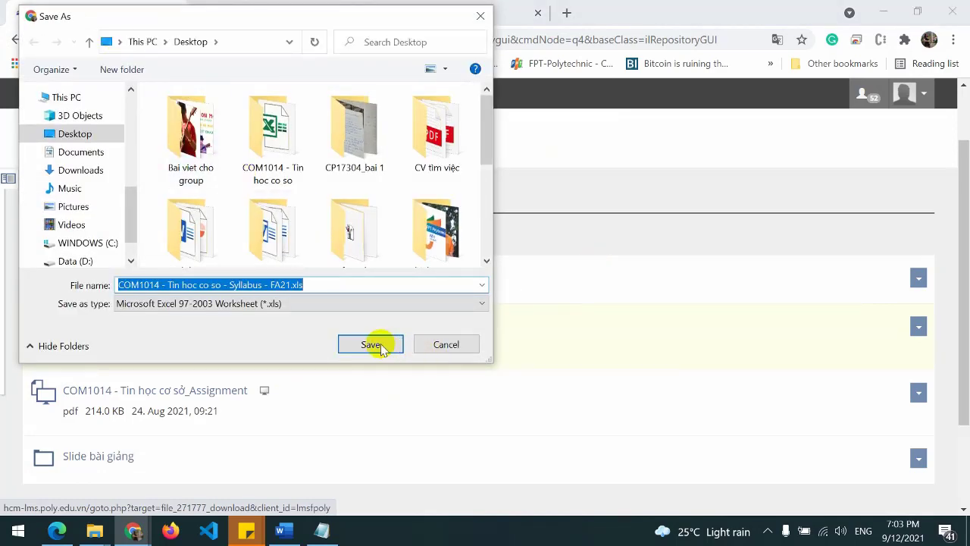
- Save the COM1014 syllabus spreadsheet to the Desktop, then open it in Excel with editing enabled
{"action": "left_click", "coordinate": [371, 344]}
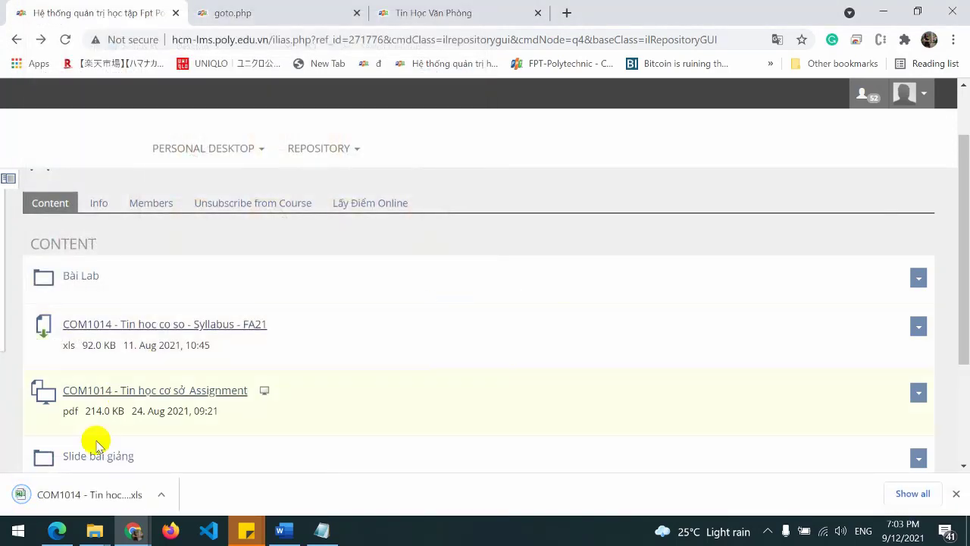
{"action": "left_click", "coordinate": [78, 497]}
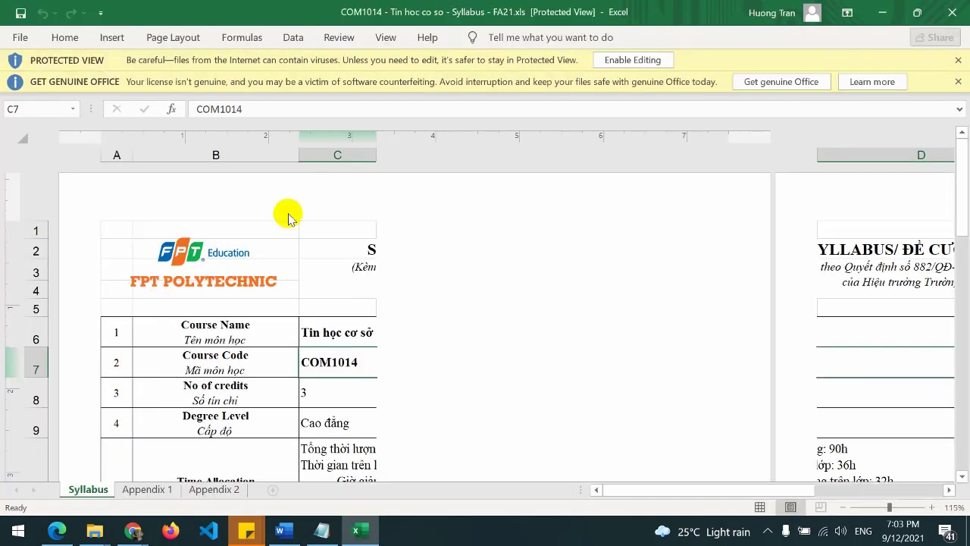
{"action": "left_click", "coordinate": [649, 59]}
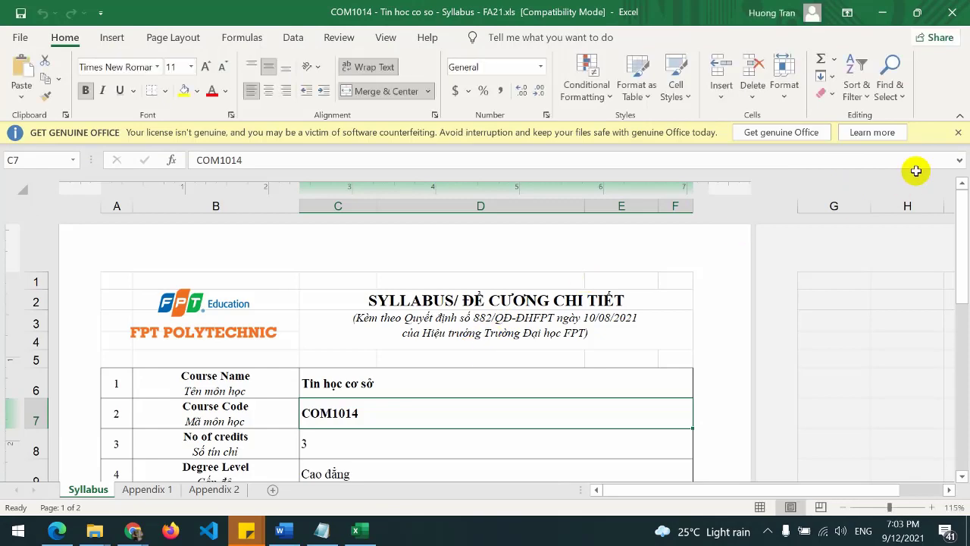
{"action": "left_click", "coordinate": [959, 133]}
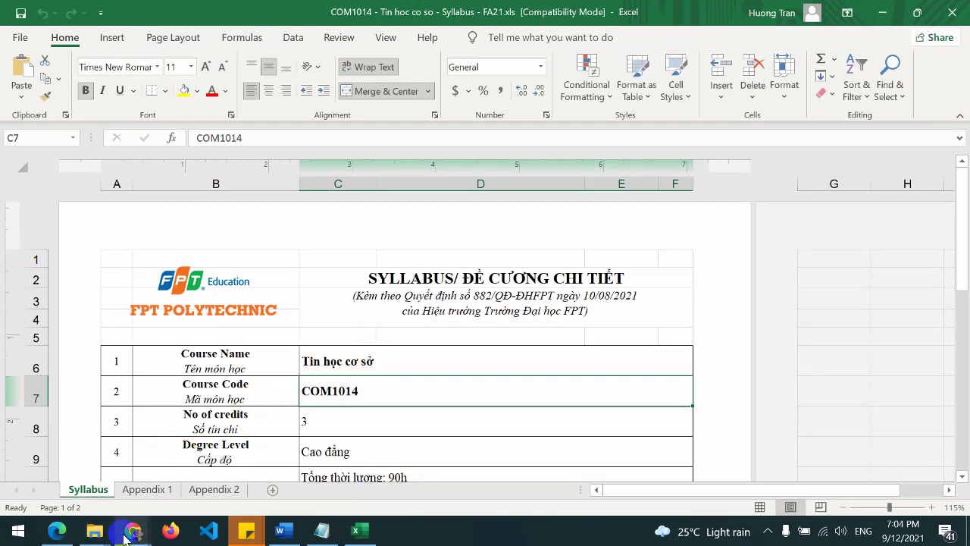
- Switch back to Chrome and view the COM1014 - Tin học cơ sở_Assignment PDF at 125% zoom
{"action": "left_click", "coordinate": [133, 531]}
{"action": "left_click", "coordinate": [379, 463]}
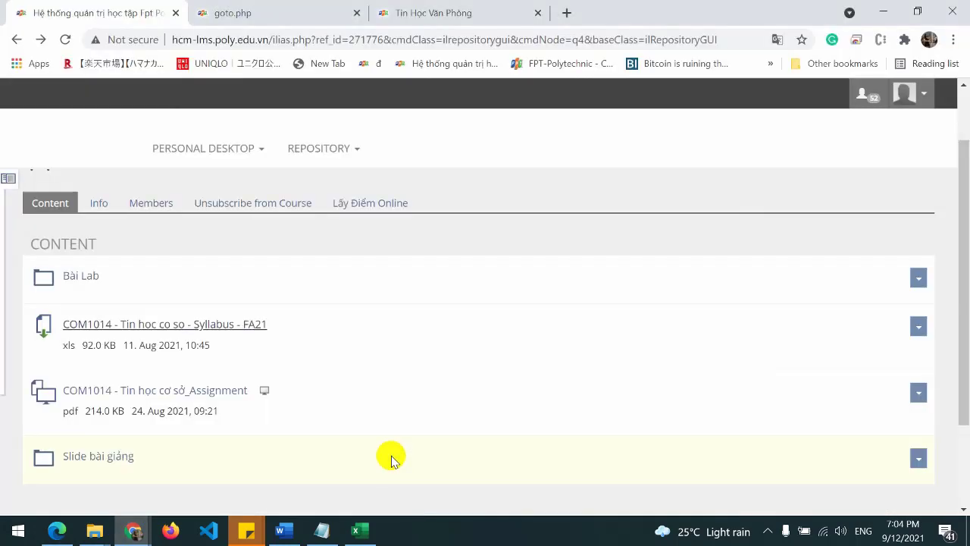
{"action": "left_click", "coordinate": [184, 393]}
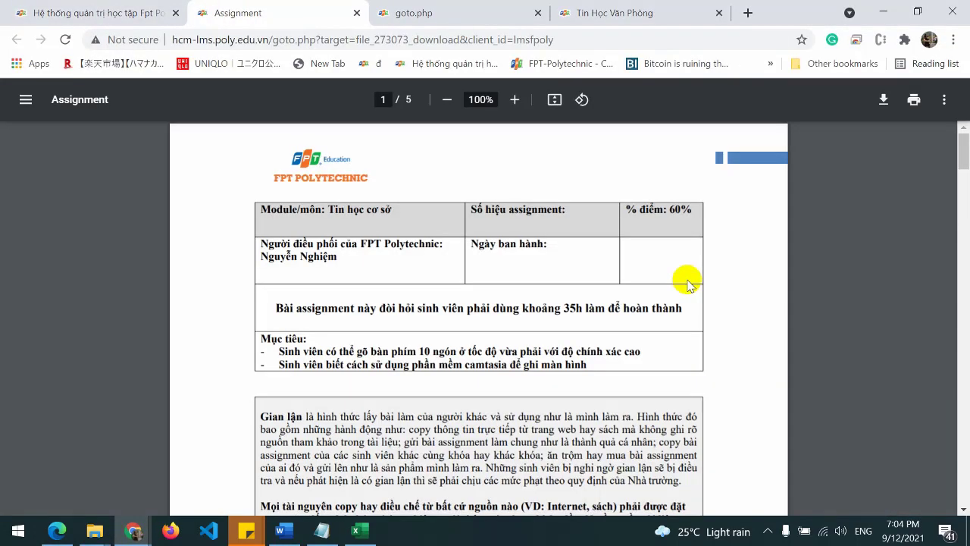
{"action": "scroll", "coordinate": [601, 335], "scroll_direction": "up", "scroll_amount": 2, "text": "ctrl"}
{"action": "scroll", "coordinate": [601, 335], "scroll_direction": "down", "scroll_amount": 3}
{"action": "scroll", "coordinate": [602, 332], "scroll_direction": "up", "scroll_amount": 4}
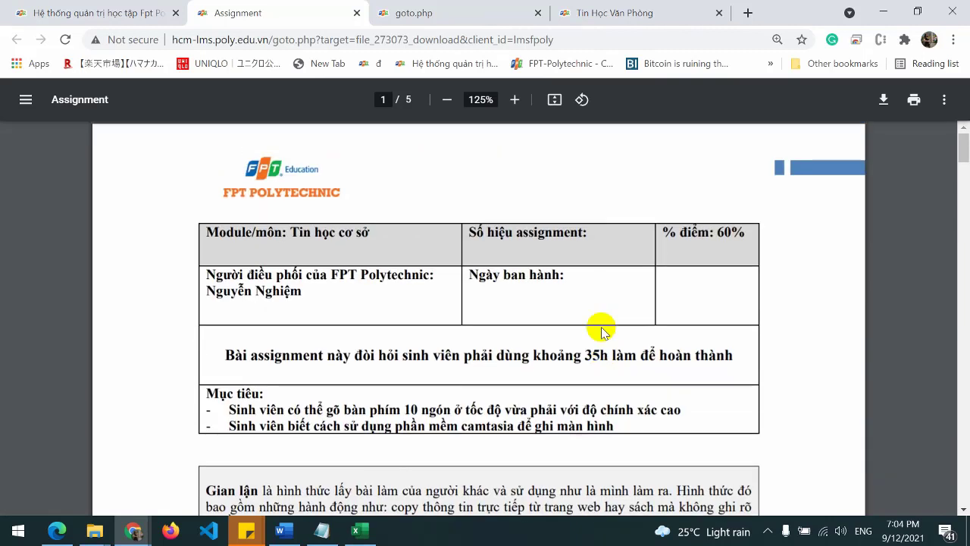
- Switch to the Notepad outline and highlight the line "Join vào lớp của mình" for review
{"action": "left_click", "coordinate": [325, 529]}
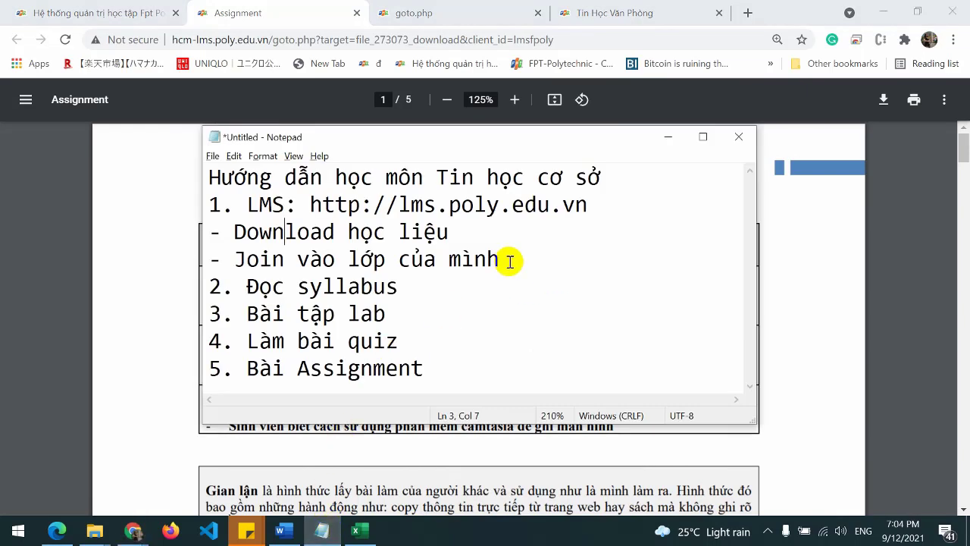
{"action": "left_click_drag", "start_coordinate": [236, 259], "coordinate": [521, 255]}
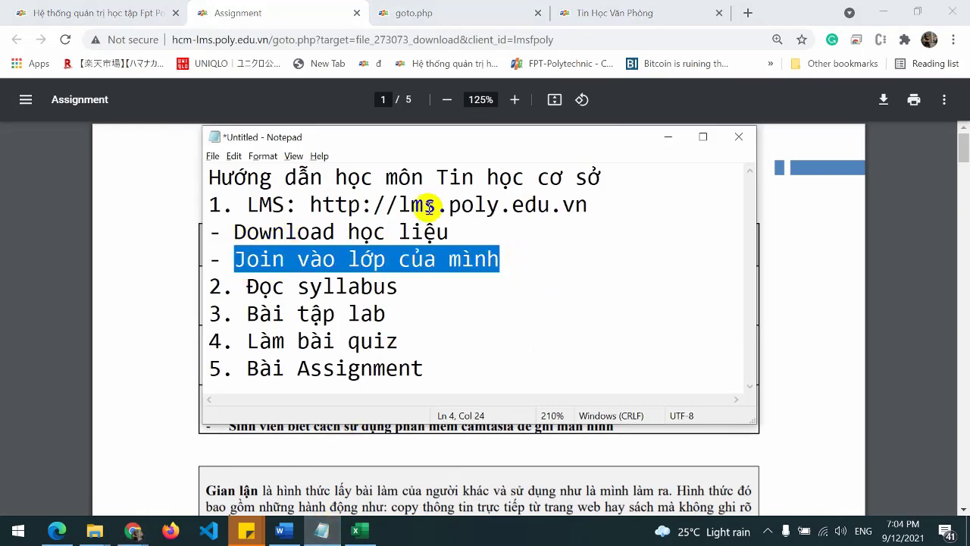
{"action": "left_click", "coordinate": [552, 248]}
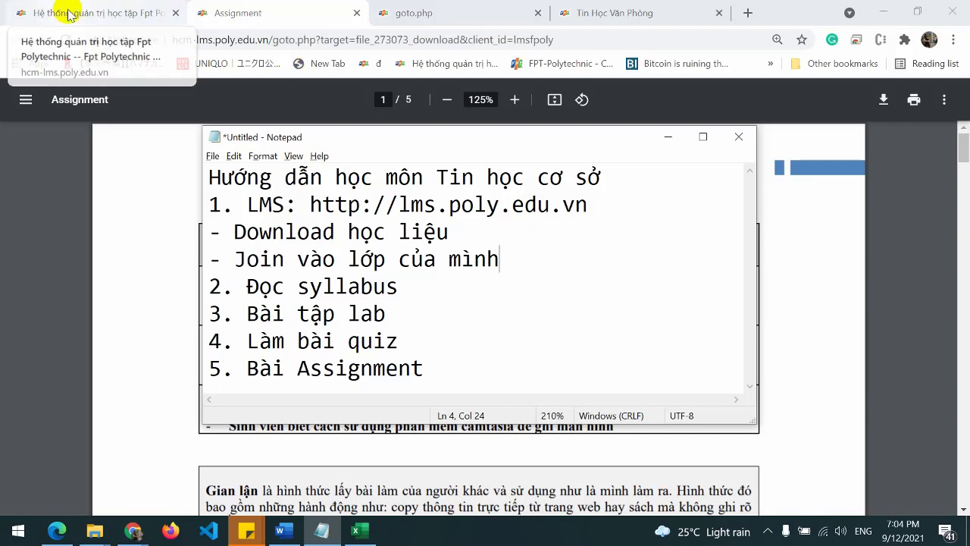
- In the LMS repository in Chrome, open COM1014 - TIN HOC CƠ SỞ under FPT Polytechnic Hồ Chí Minh, 2021_Học Kỳ FALL 2021, Các môn Công nghệ thông tin
{"action": "left_click", "coordinate": [68, 12]}
{"action": "scroll", "coordinate": [536, 303], "scroll_direction": "up", "scroll_amount": 1}
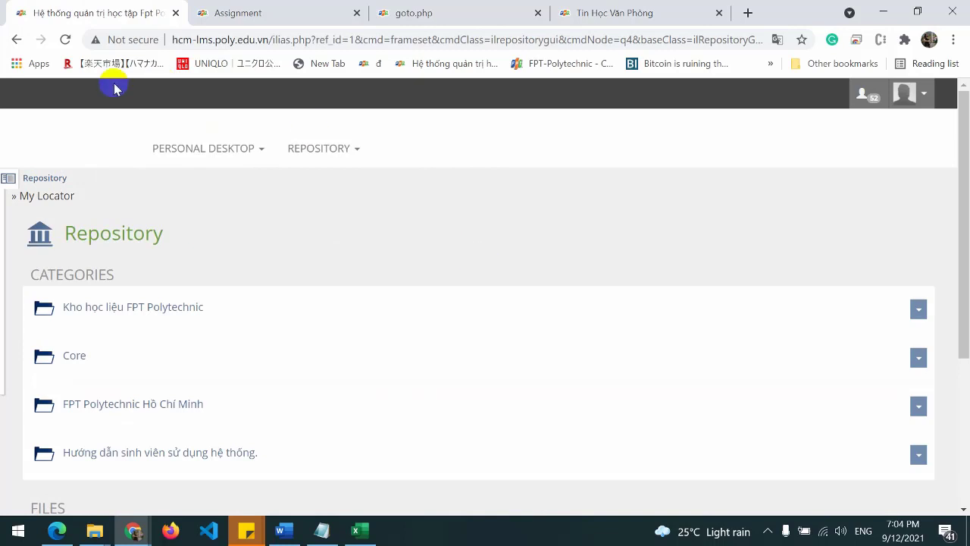
{"action": "scroll", "coordinate": [384, 227], "scroll_direction": "down", "scroll_amount": 1}
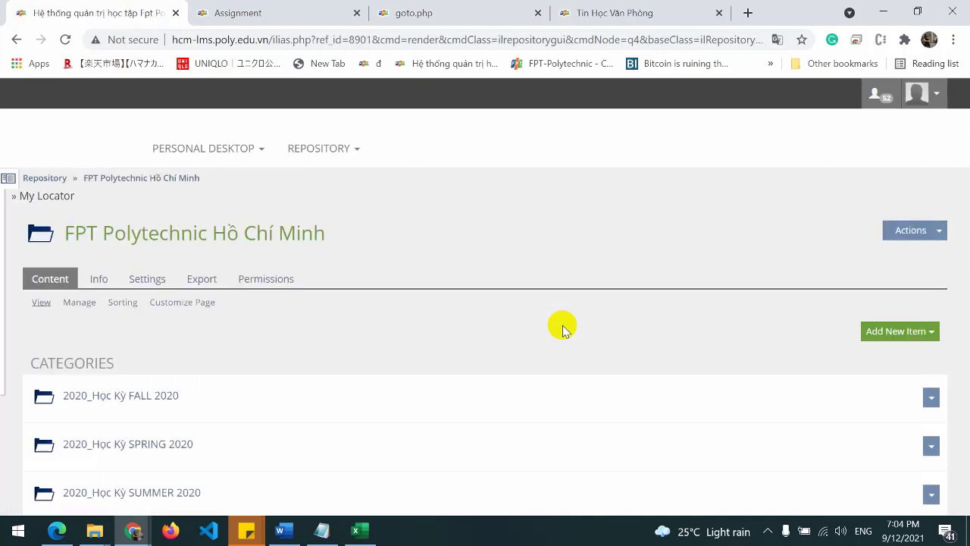
{"action": "scroll", "coordinate": [563, 328], "scroll_direction": "down", "scroll_amount": 2}
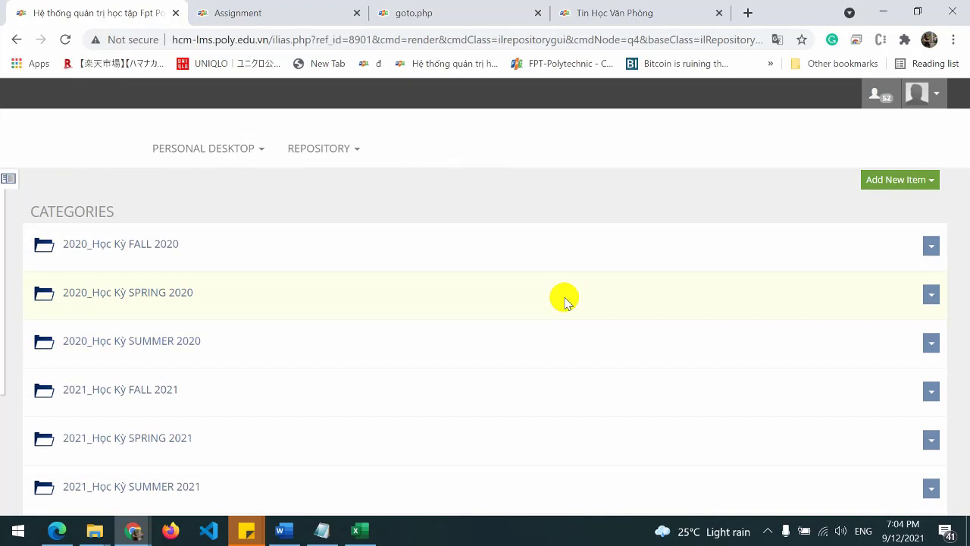
{"action": "scroll", "coordinate": [565, 299], "scroll_direction": "down", "scroll_amount": 1}
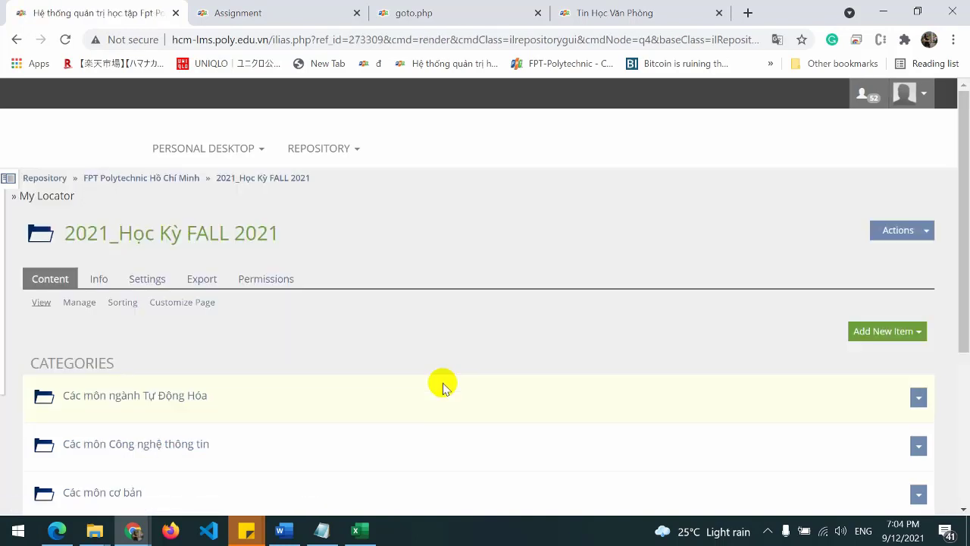
{"action": "scroll", "coordinate": [557, 303], "scroll_direction": "down", "scroll_amount": 2}
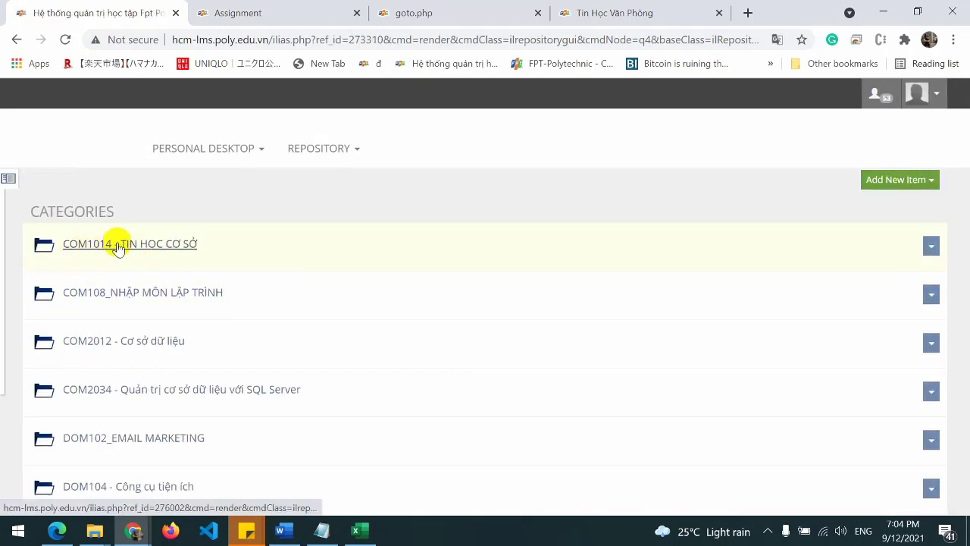
{"action": "left_click", "coordinate": [174, 245]}
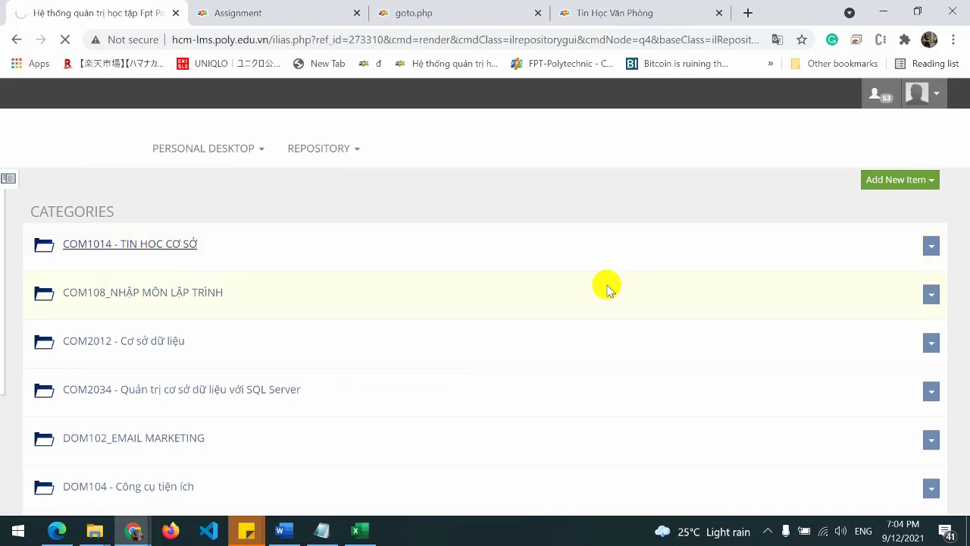
- Find class IT17321 in the COM1014 list, open it and look through its Assignments exercise
{"action": "scroll", "coordinate": [607, 288], "scroll_direction": "down", "scroll_amount": 2}
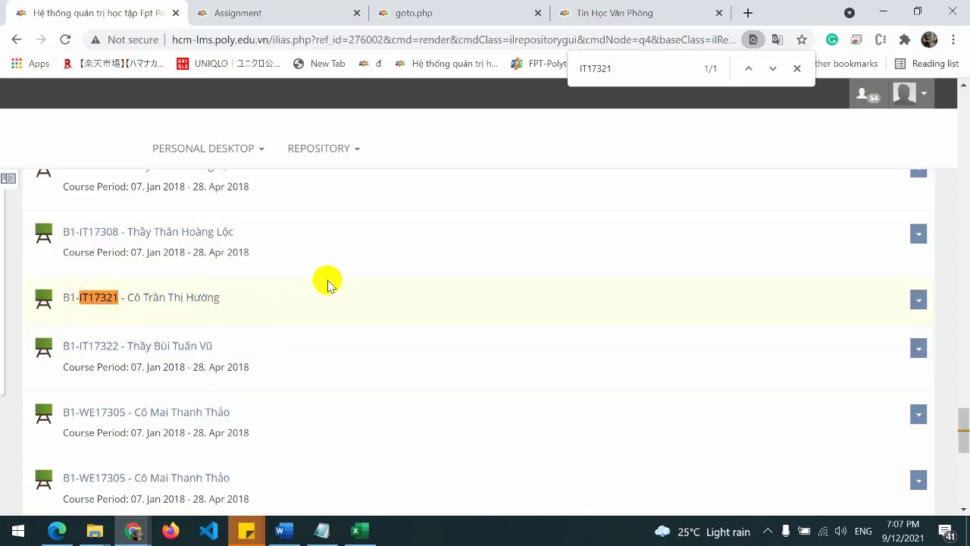
{"action": "left_click", "coordinate": [166, 307]}
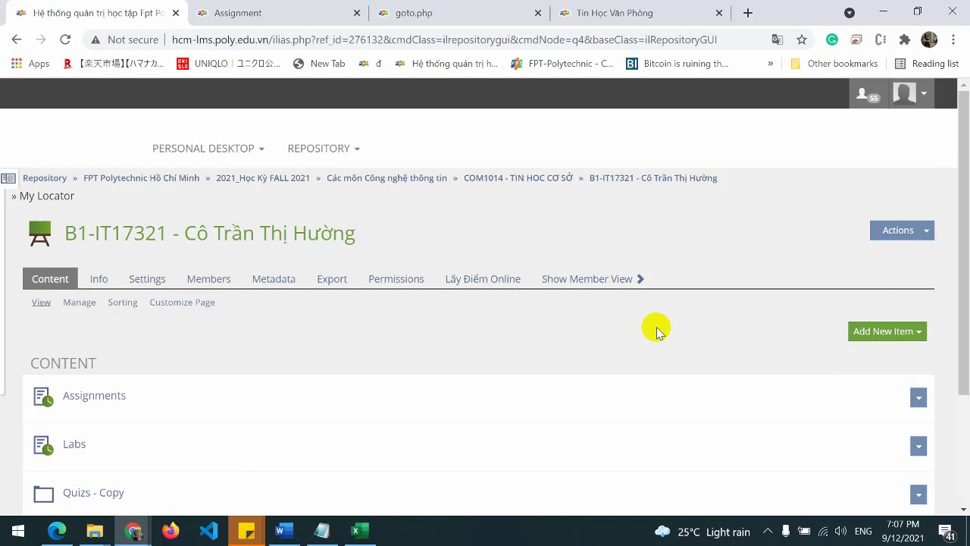
{"action": "scroll", "coordinate": [652, 348], "scroll_direction": "down", "scroll_amount": 1}
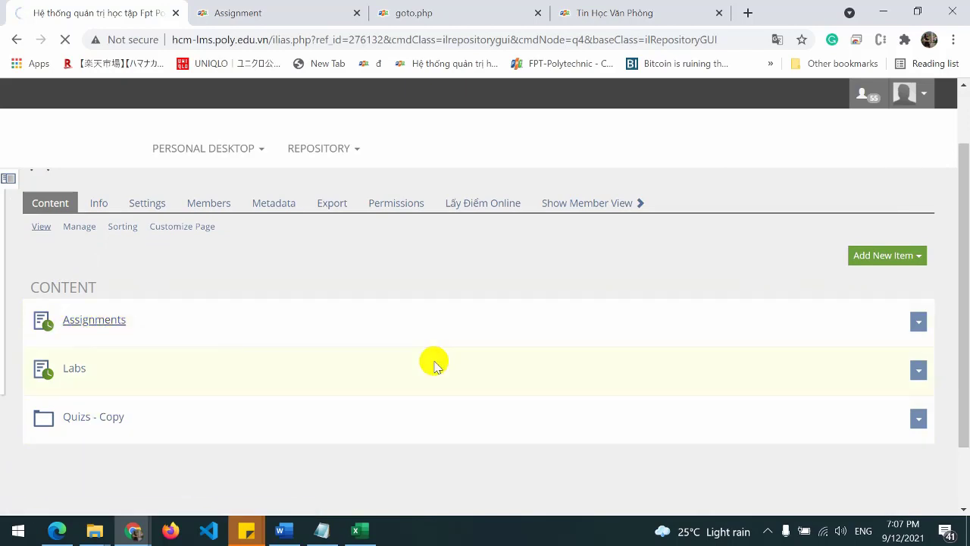
{"action": "scroll", "coordinate": [434, 363], "scroll_direction": "down", "scroll_amount": 2}
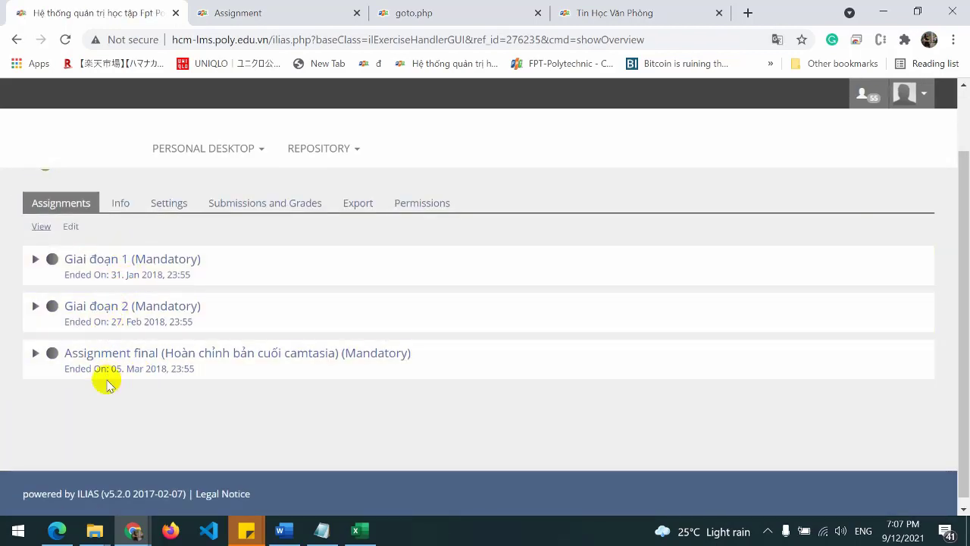
{"action": "left_click", "coordinate": [12, 40]}
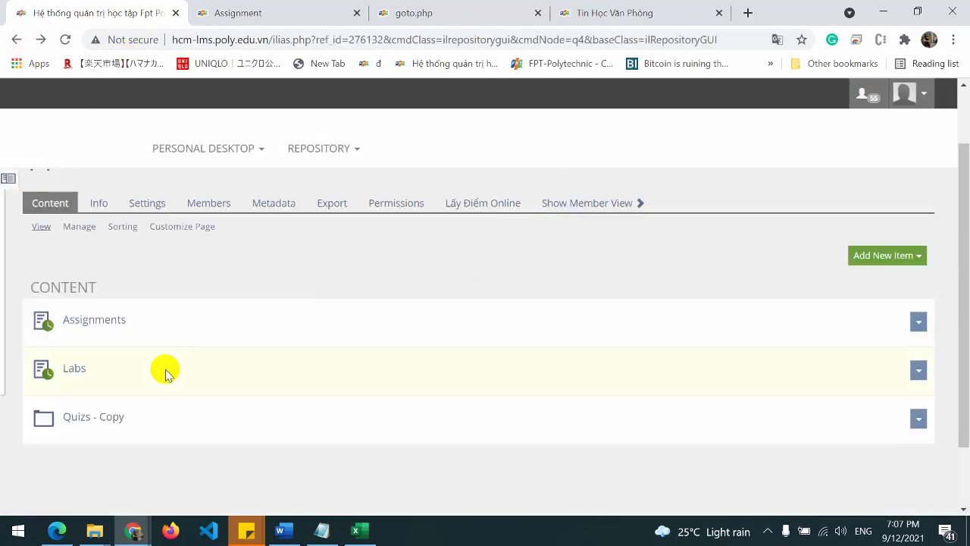
- Open the class's Labs exercise and examine the schedule and submission details of Lab 1
{"action": "left_click", "coordinate": [74, 369]}
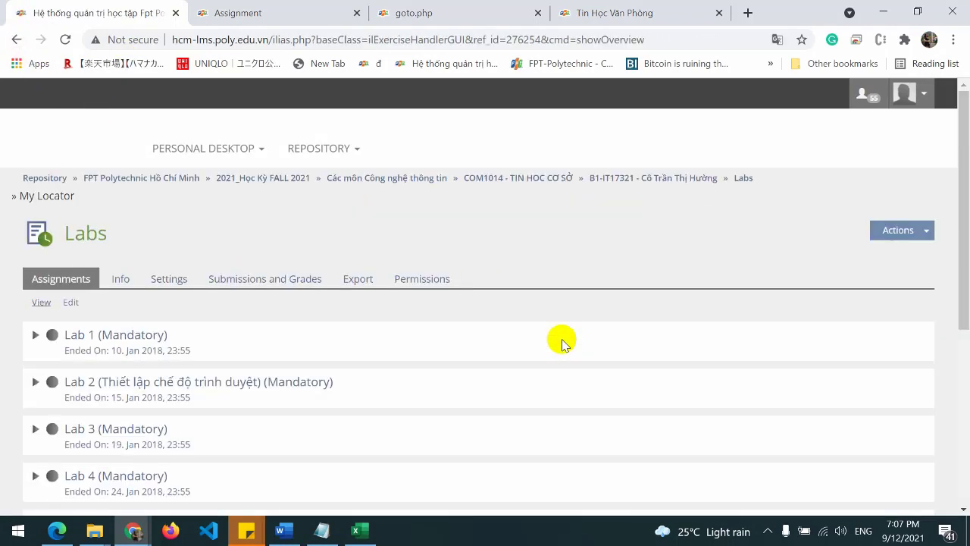
{"action": "scroll", "coordinate": [562, 343], "scroll_direction": "down", "scroll_amount": 2}
{"action": "scroll", "coordinate": [559, 340], "scroll_direction": "up", "scroll_amount": 1}
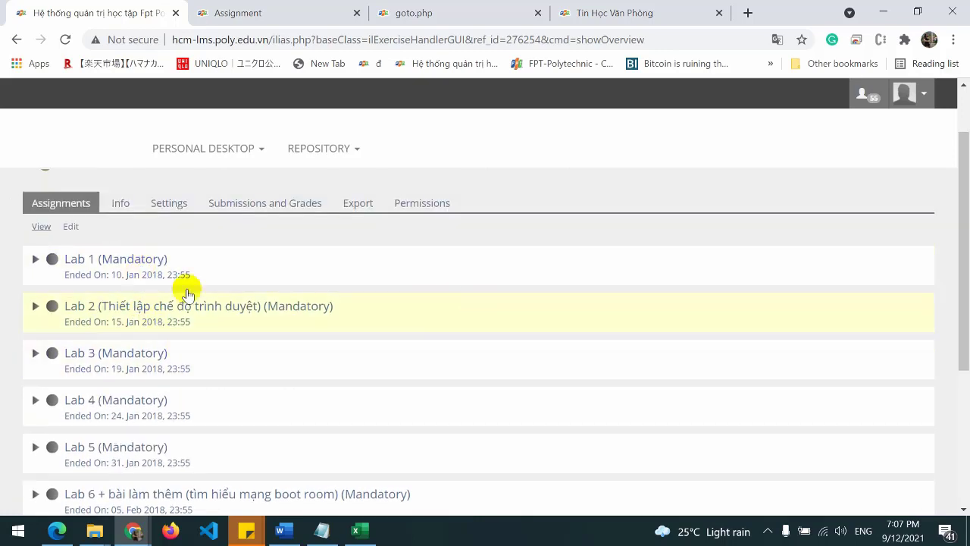
{"action": "left_click", "coordinate": [140, 261]}
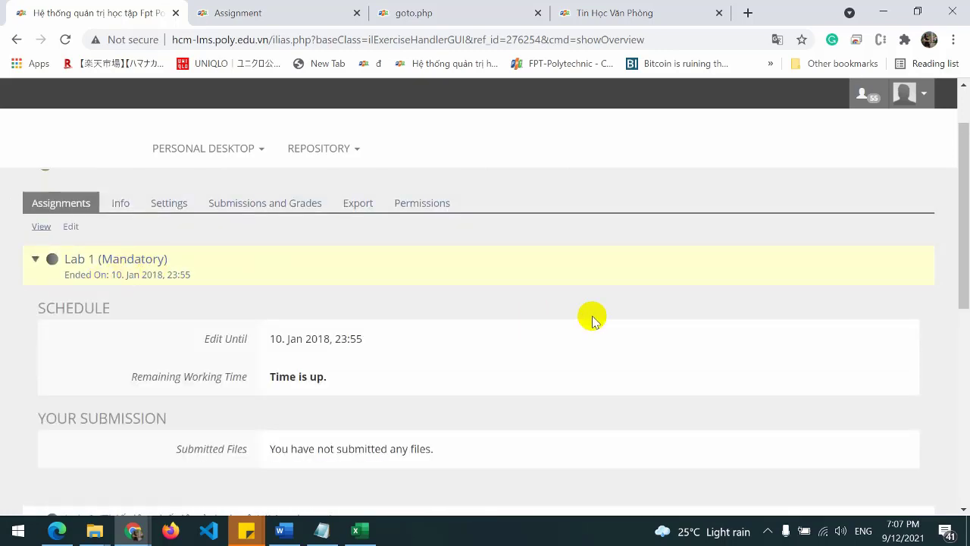
{"action": "scroll", "coordinate": [564, 312], "scroll_direction": "up", "scroll_amount": 1}
{"action": "scroll", "coordinate": [564, 313], "scroll_direction": "down", "scroll_amount": 2}
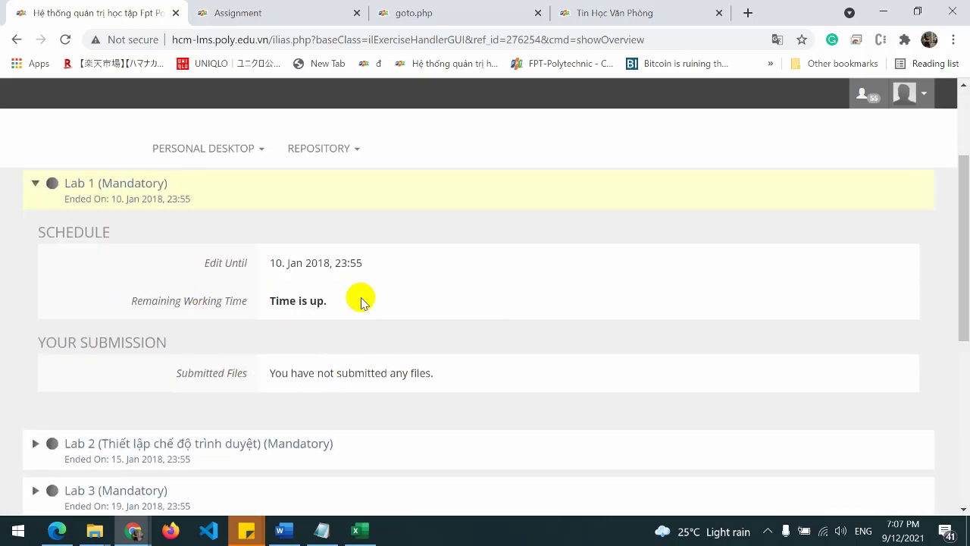
{"action": "scroll", "coordinate": [371, 303], "scroll_direction": "up", "scroll_amount": 2}
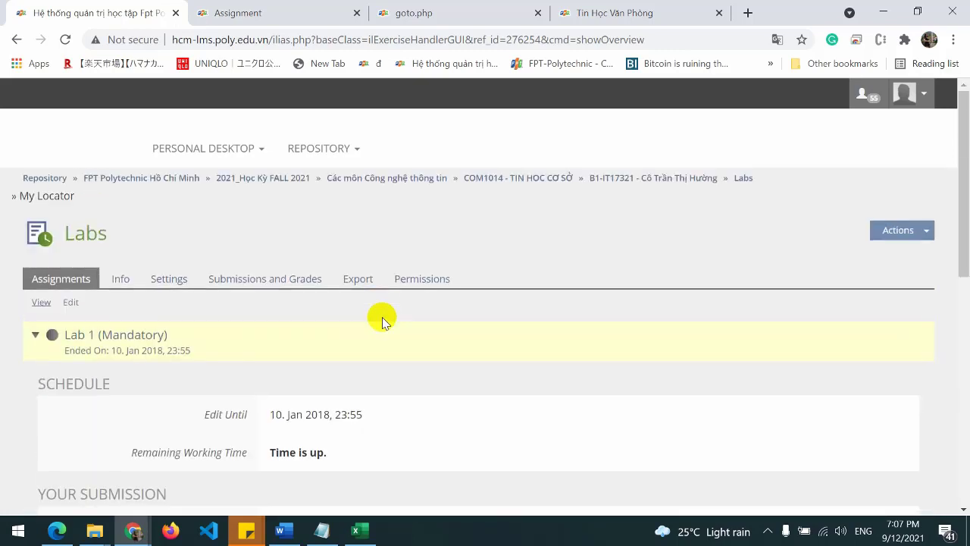
- Edit the Lab 1 assignment, setting its deadline to 15.09.2021 23:55, and save the change
{"action": "left_click", "coordinate": [70, 304]}
{"action": "scroll", "coordinate": [662, 353], "scroll_direction": "down", "scroll_amount": 3}
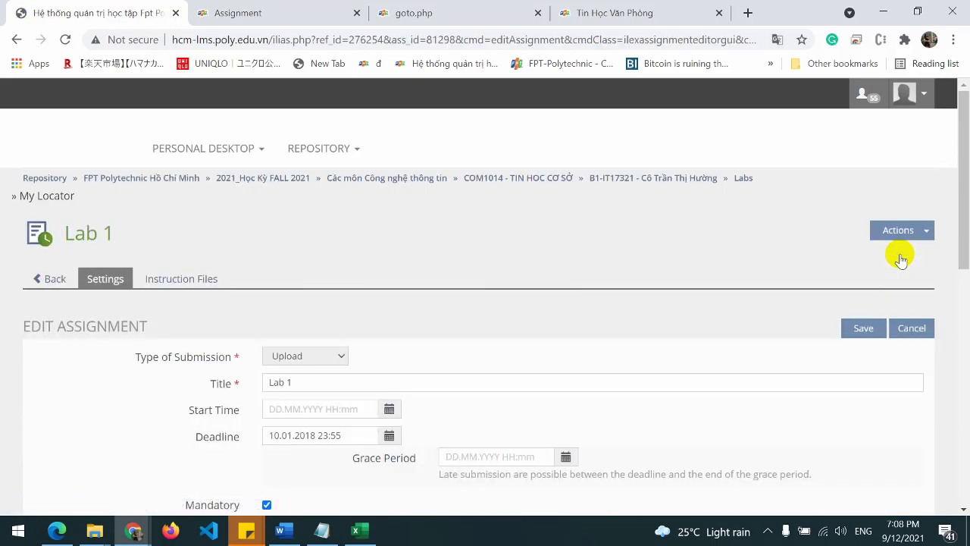
{"action": "scroll", "coordinate": [537, 296], "scroll_direction": "down", "scroll_amount": 2}
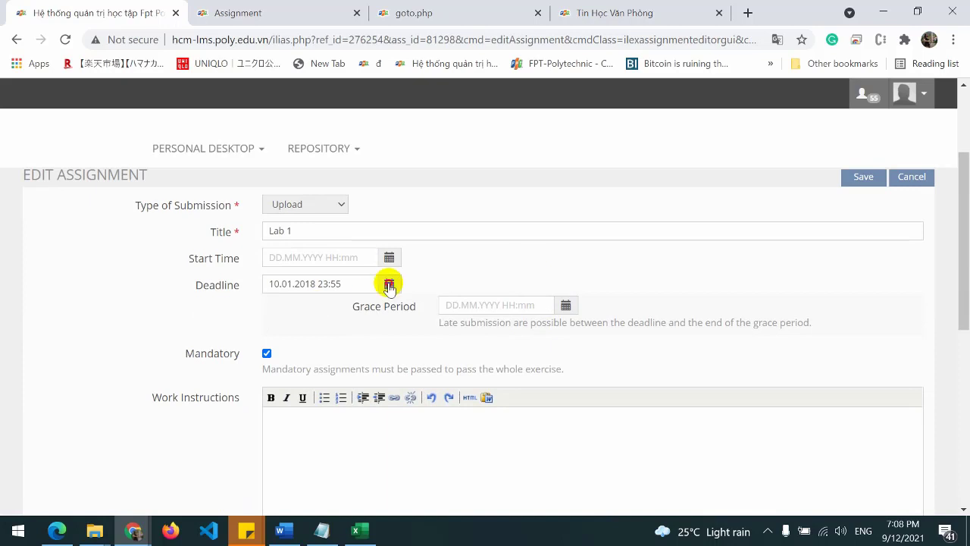
{"action": "left_click", "coordinate": [389, 284]}
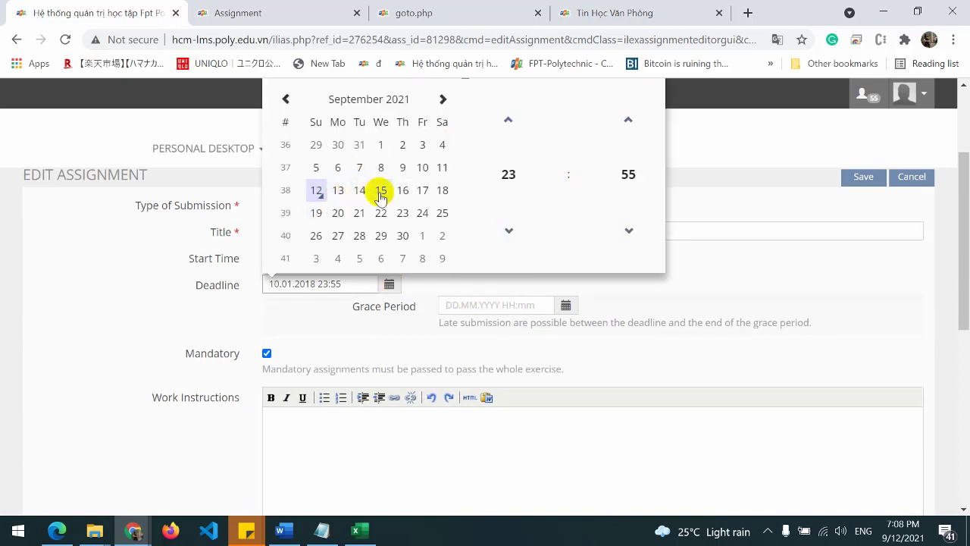
{"action": "left_click", "coordinate": [512, 177]}
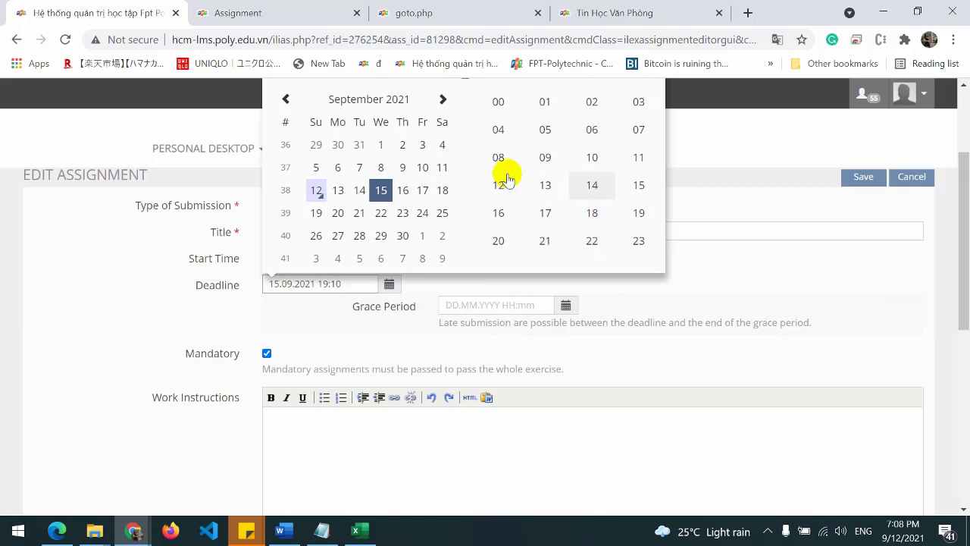
{"action": "left_click", "coordinate": [635, 241]}
{"action": "left_click", "coordinate": [627, 174]}
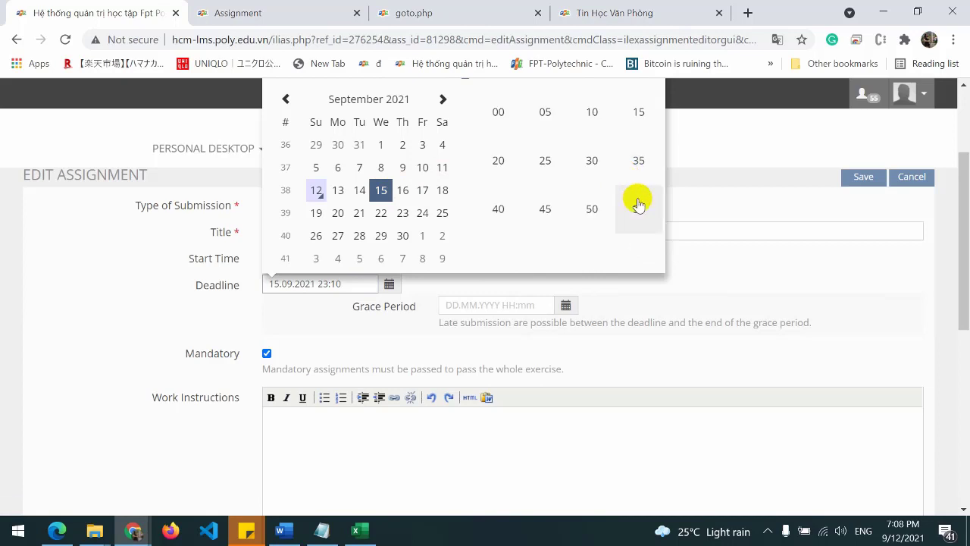
{"action": "left_click", "coordinate": [636, 211]}
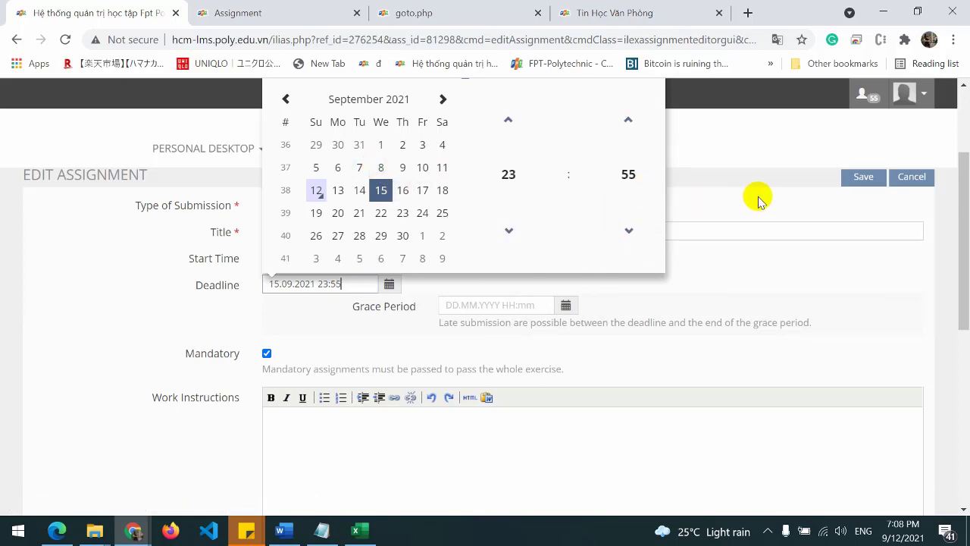
{"action": "left_click", "coordinate": [755, 200]}
{"action": "left_click", "coordinate": [864, 178]}
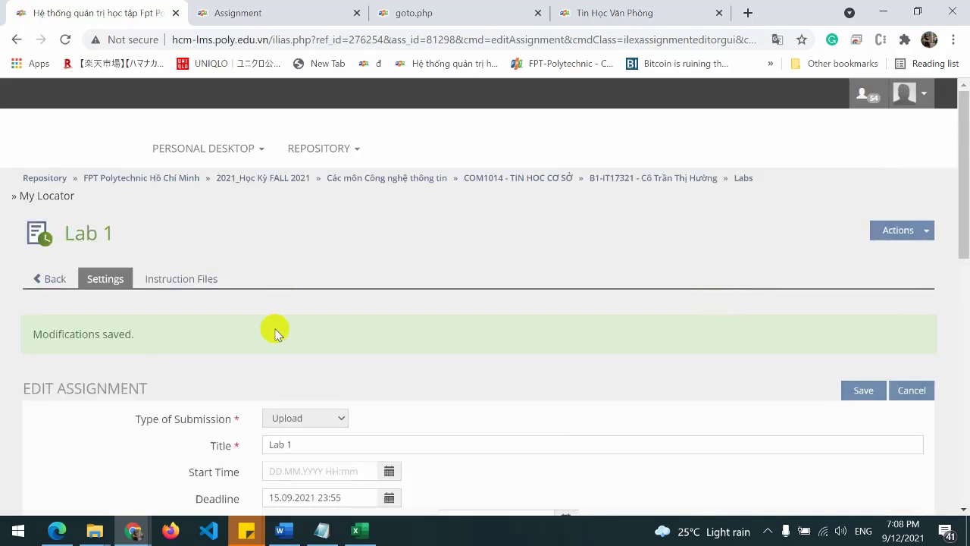
- Return to the Labs overview and check Lab 1's schedule
{"action": "left_click", "coordinate": [739, 179]}
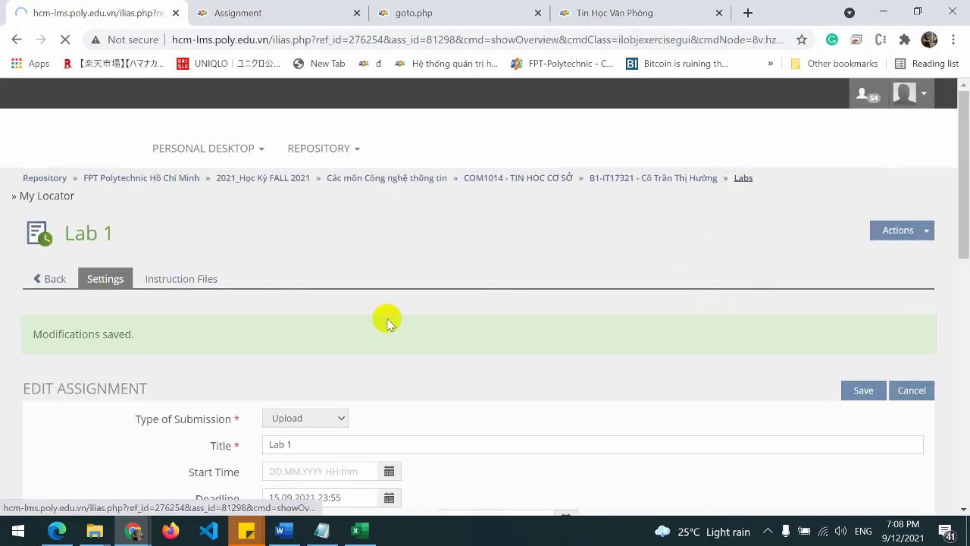
{"action": "scroll", "coordinate": [454, 271], "scroll_direction": "down", "scroll_amount": 2}
{"action": "scroll", "coordinate": [310, 281], "scroll_direction": "up", "scroll_amount": 2}
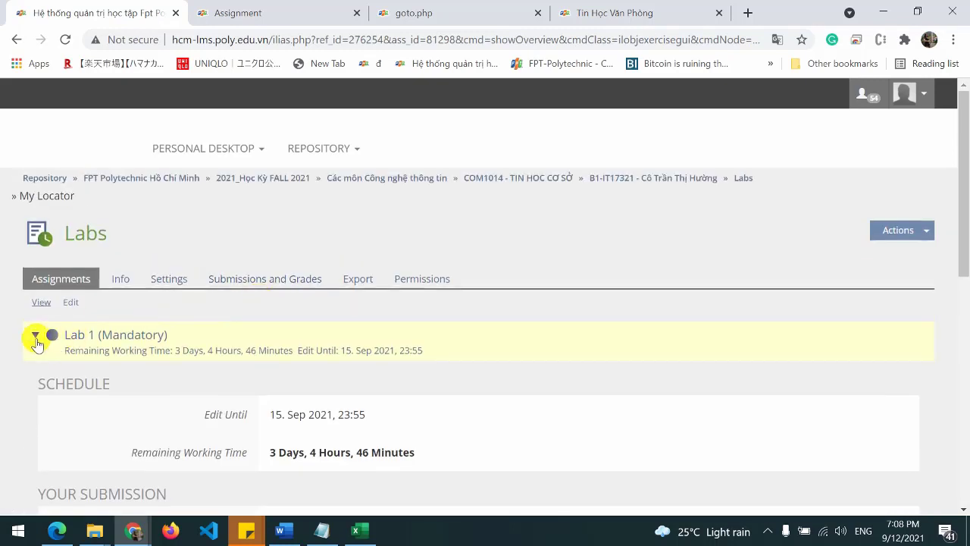
- Hand in LT16304_3_Giao dien Android.xlsx for Lab 1 through the Fshare upload and check the submitted file entry
{"action": "scroll", "coordinate": [568, 316], "scroll_direction": "down", "scroll_amount": 1}
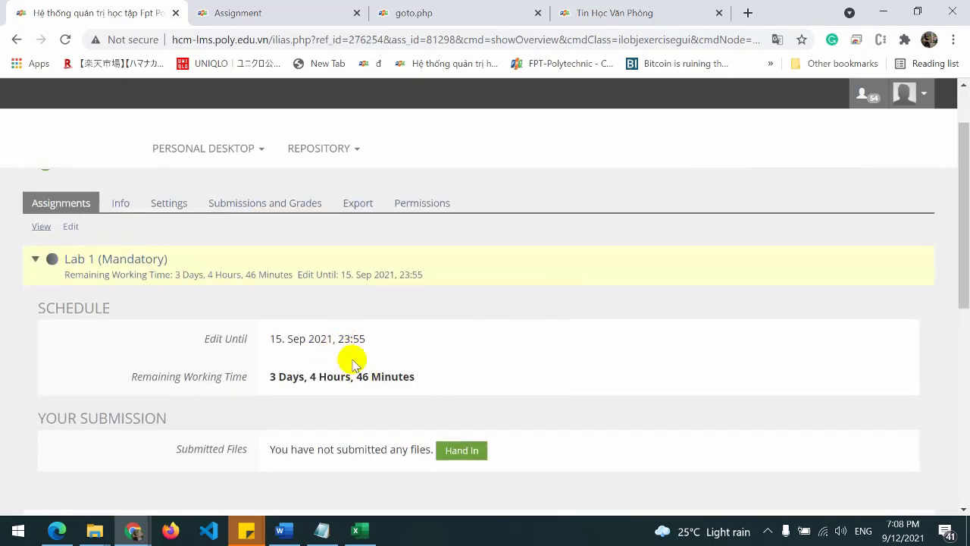
{"action": "scroll", "coordinate": [444, 330], "scroll_direction": "down", "scroll_amount": 1}
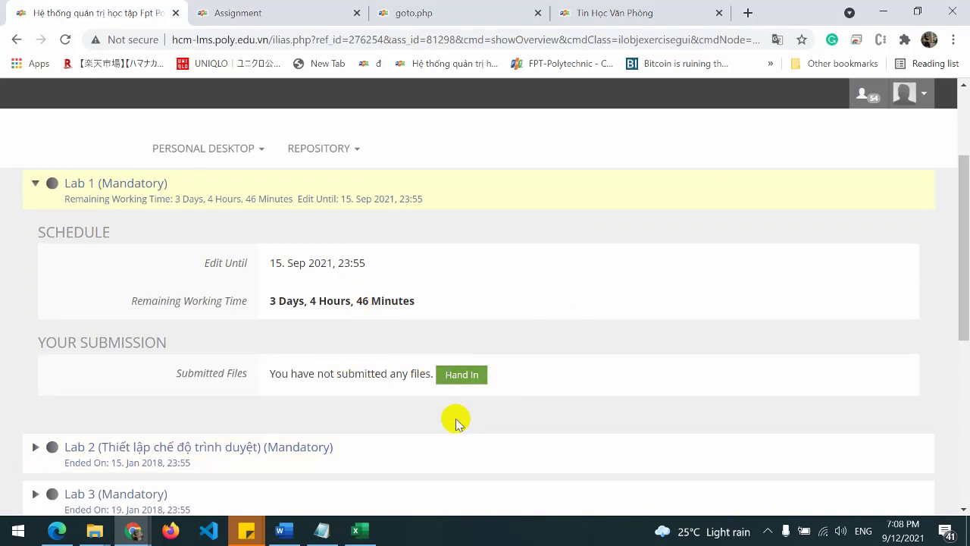
{"action": "left_click", "coordinate": [464, 376]}
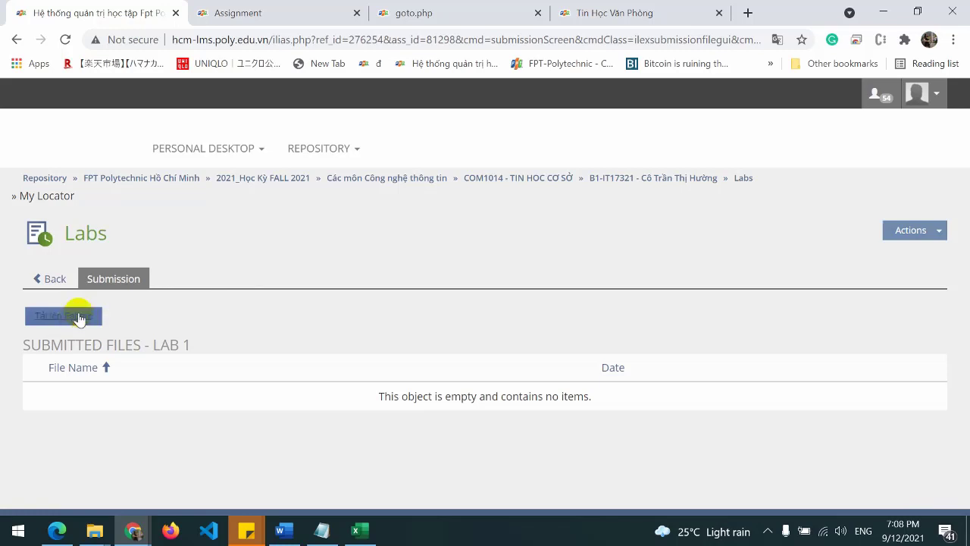
{"action": "left_click", "coordinate": [80, 319]}
{"action": "left_click", "coordinate": [271, 152]}
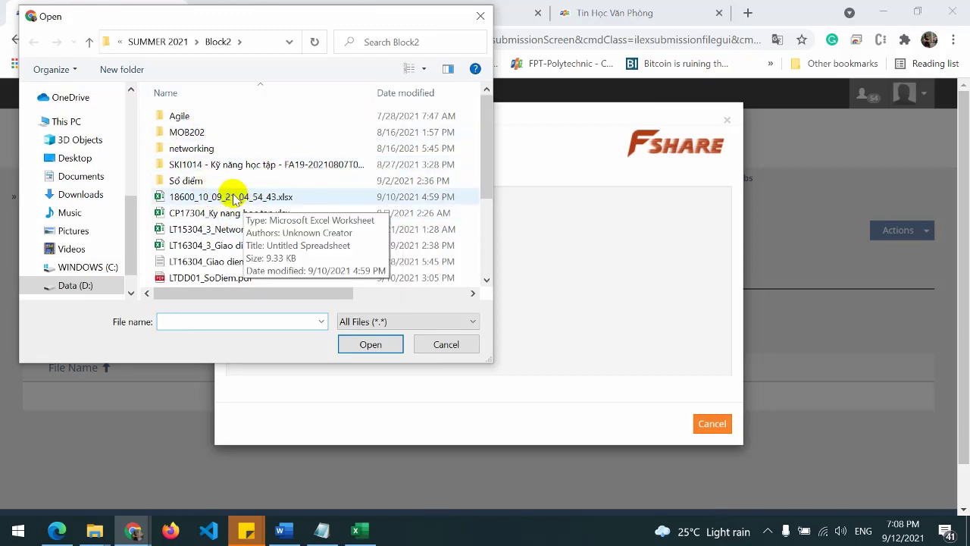
{"action": "scroll", "coordinate": [233, 199], "scroll_direction": "down", "scroll_amount": 2}
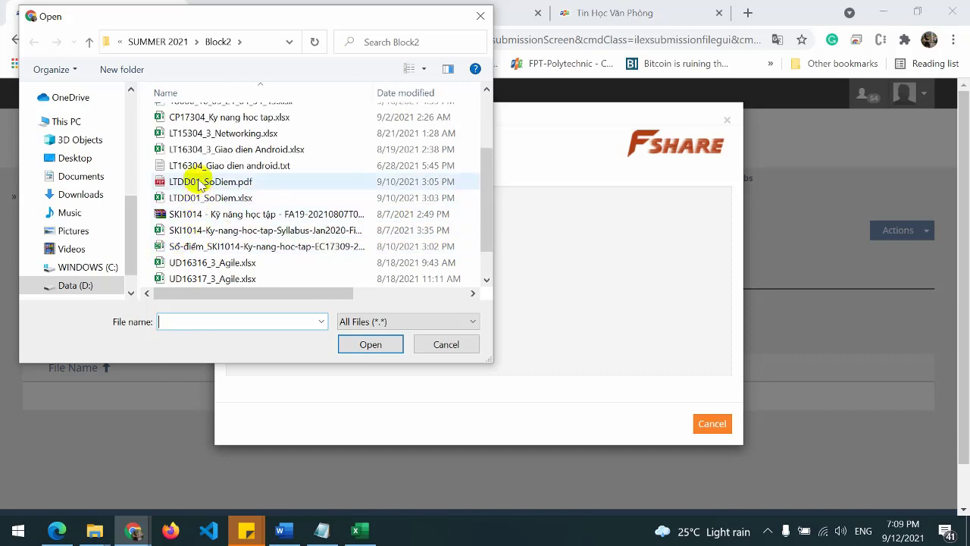
{"action": "double_click", "coordinate": [225, 155]}
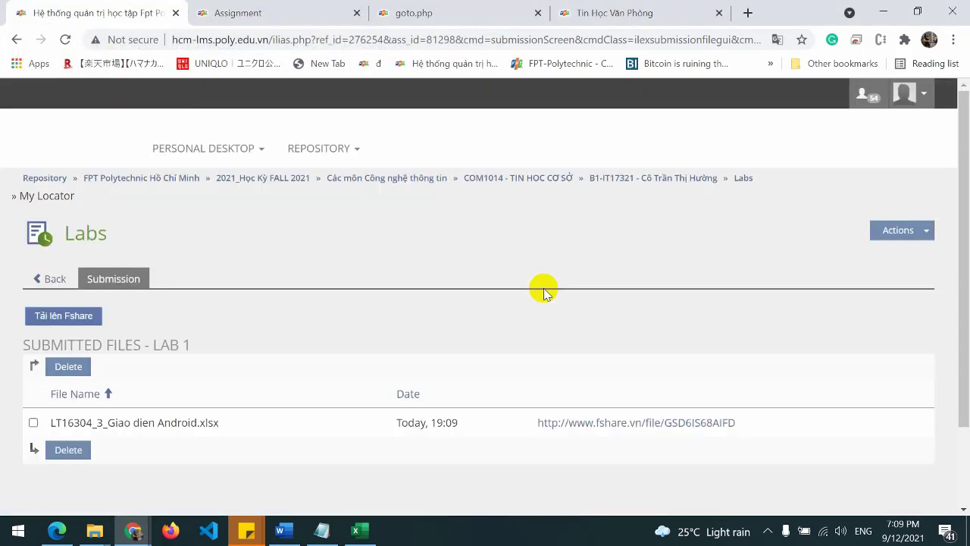
{"action": "scroll", "coordinate": [547, 288], "scroll_direction": "down", "scroll_amount": 2}
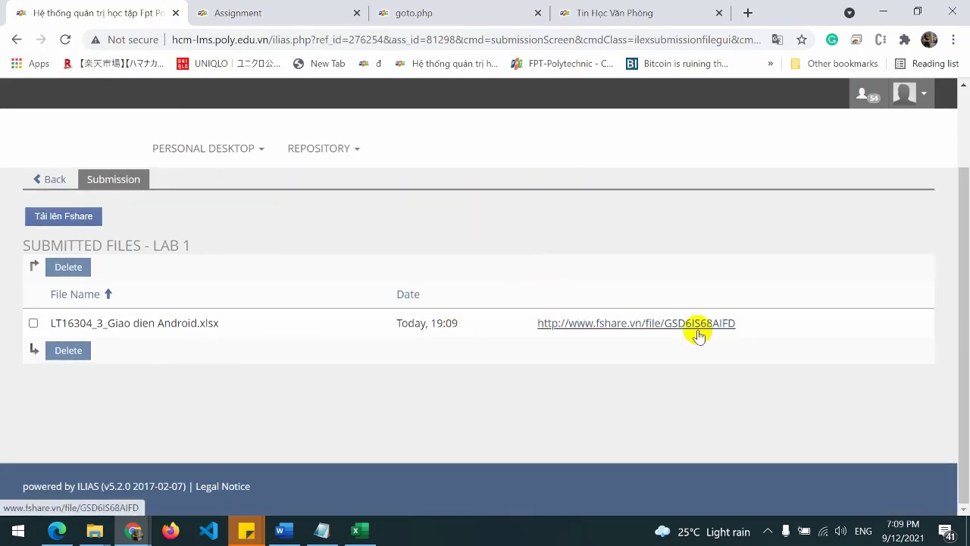
{"action": "scroll", "coordinate": [748, 270], "scroll_direction": "up", "scroll_amount": 2}
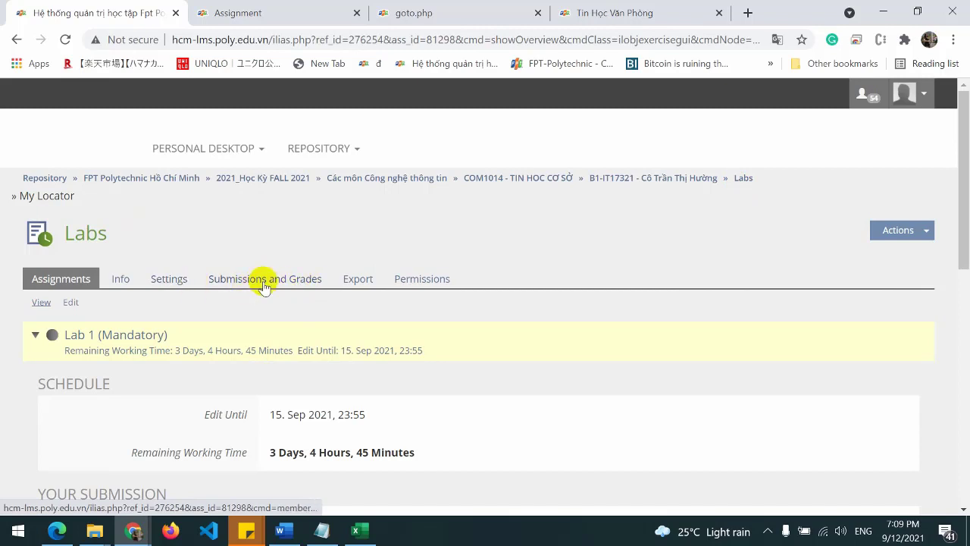
- Open the submissions and grades of Labs and view the Fshare download list of files submitted for Lab 1
{"action": "left_click", "coordinate": [266, 285]}
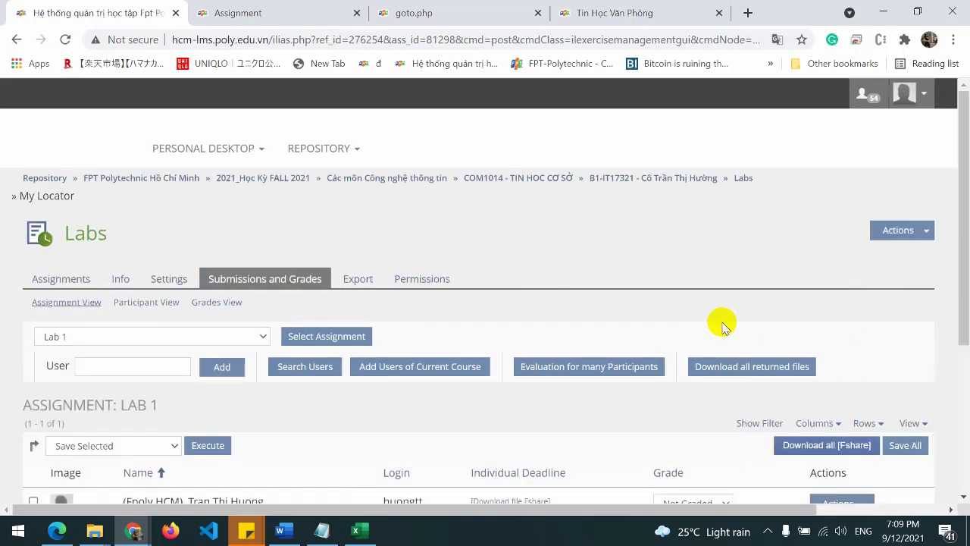
{"action": "scroll", "coordinate": [847, 322], "scroll_direction": "down", "scroll_amount": 2}
{"action": "left_click", "coordinate": [818, 300]}
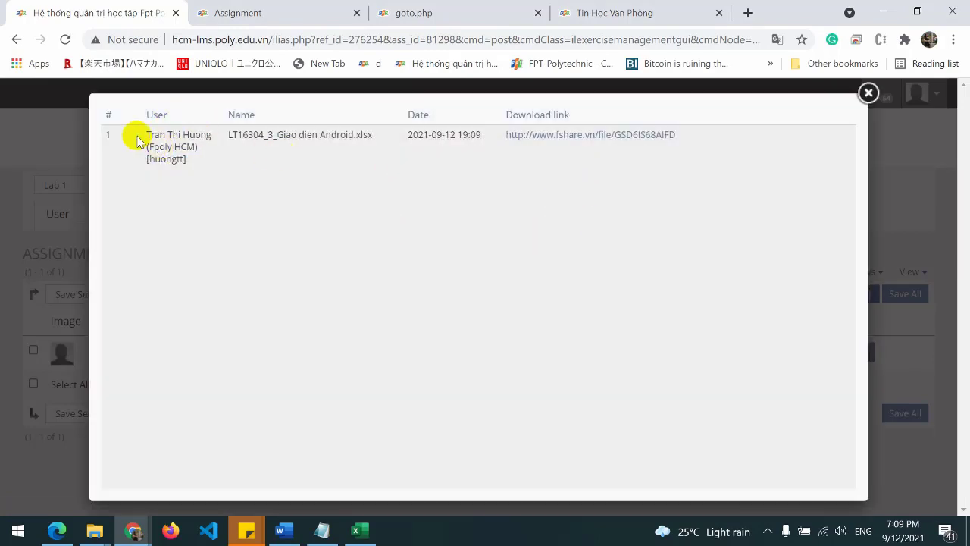
{"action": "left_click_drag", "start_coordinate": [144, 138], "coordinate": [634, 181]}
{"action": "left_click", "coordinate": [855, 124]}
{"action": "left_click", "coordinate": [869, 93]}
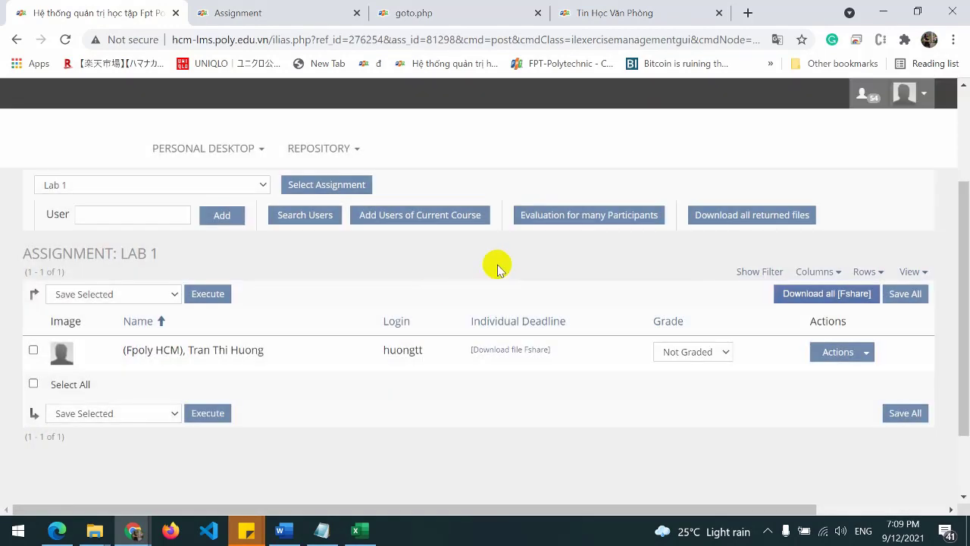
{"action": "scroll", "coordinate": [501, 265], "scroll_direction": "up", "scroll_amount": 2}
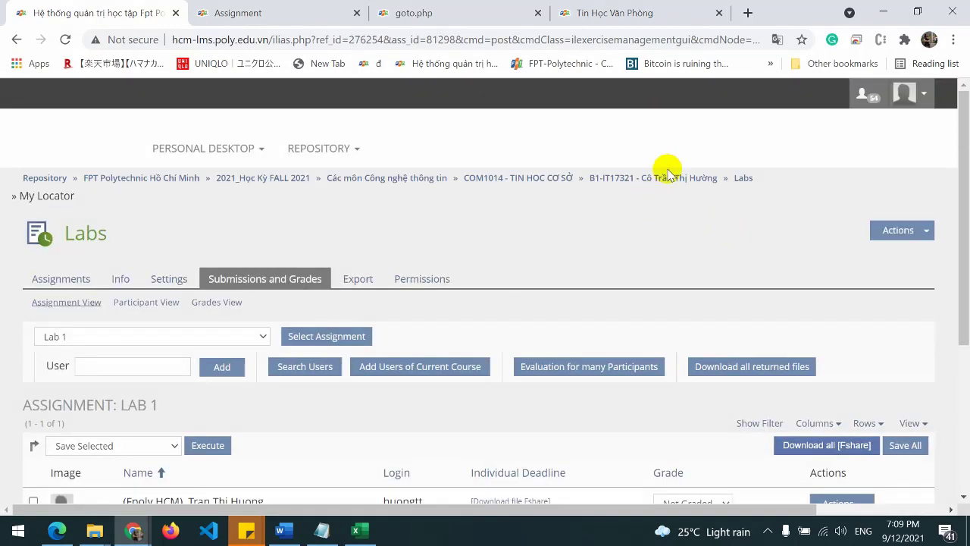
- Return to class IT17321, open the Quizs - Copy folder and examine the availability information of Quiz 1
{"action": "left_click", "coordinate": [648, 184]}
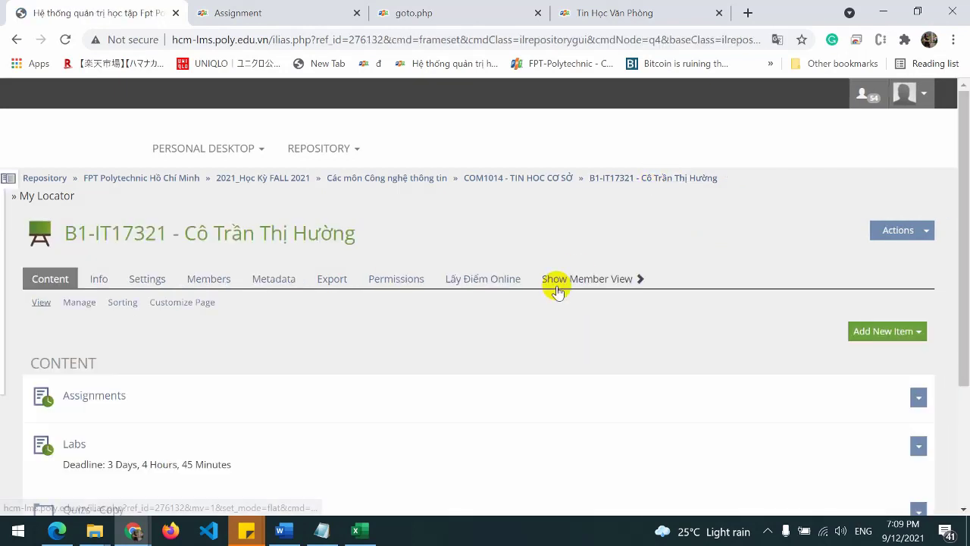
{"action": "scroll", "coordinate": [557, 290], "scroll_direction": "down", "scroll_amount": 3}
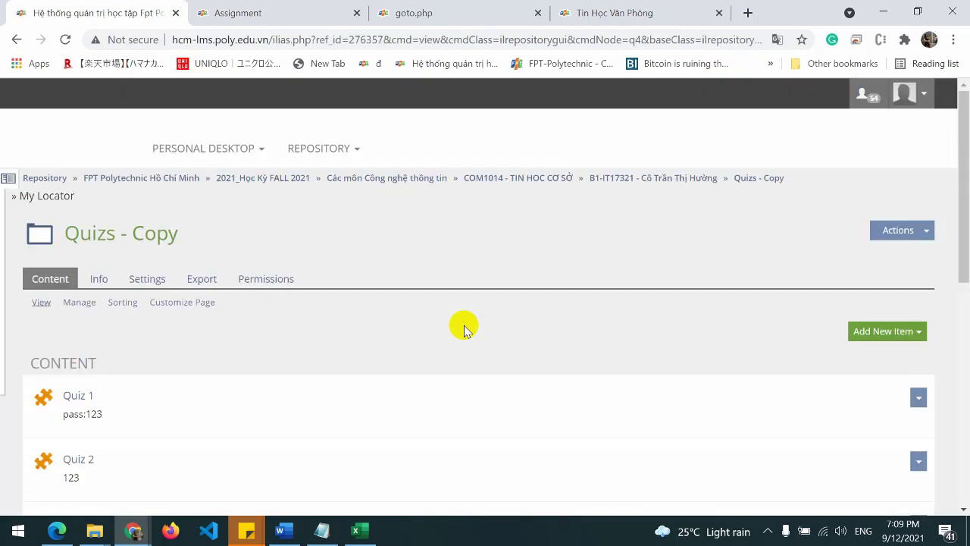
{"action": "scroll", "coordinate": [465, 327], "scroll_direction": "down", "scroll_amount": 2}
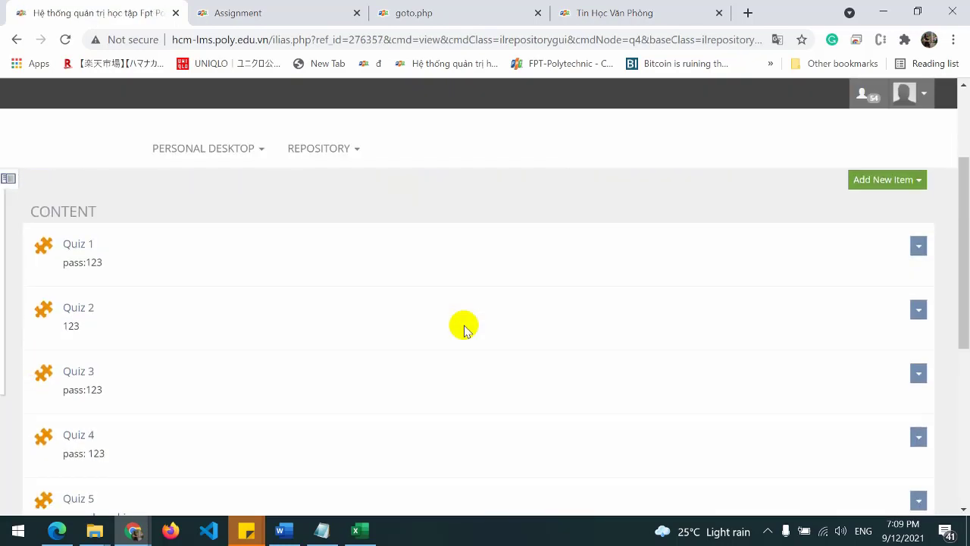
{"action": "scroll", "coordinate": [464, 328], "scroll_direction": "up", "scroll_amount": 2}
{"action": "left_click", "coordinate": [293, 264]}
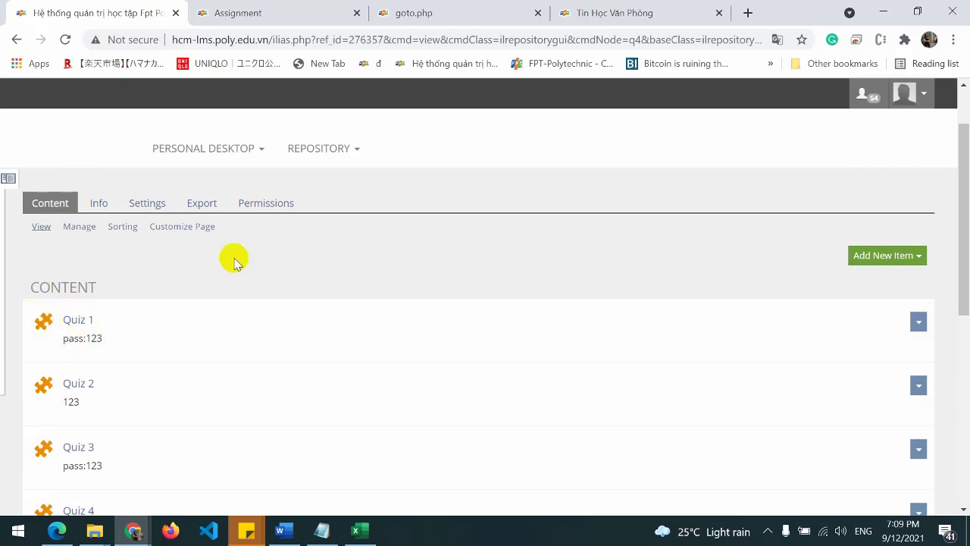
{"action": "left_click", "coordinate": [74, 327]}
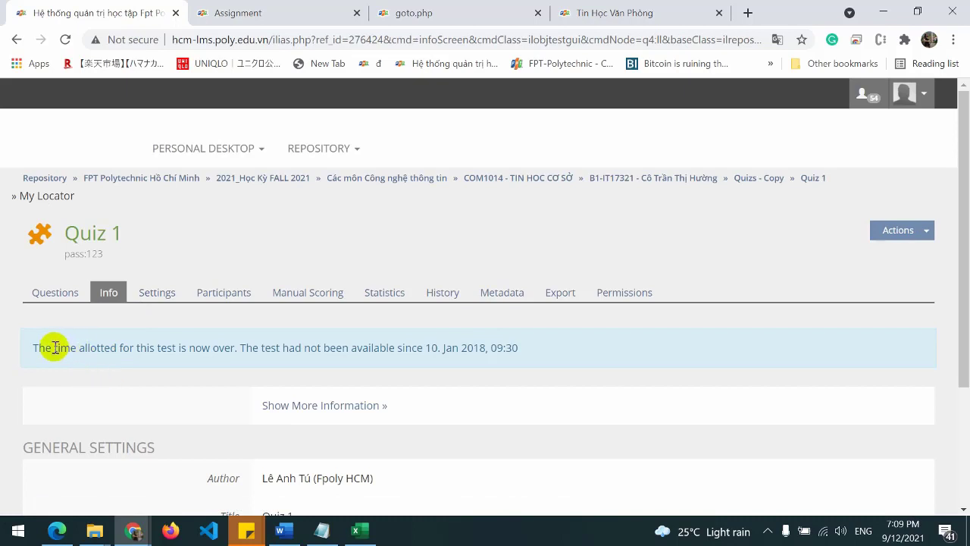
{"action": "left_click", "coordinate": [525, 349]}
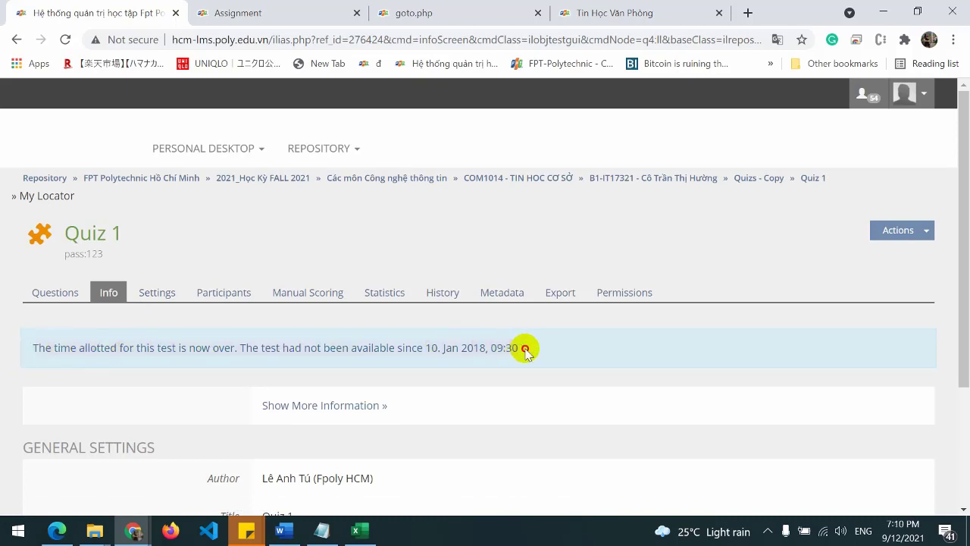
- Open the general settings of Quiz 1 and clear the test's starting time
{"action": "left_click", "coordinate": [157, 294]}
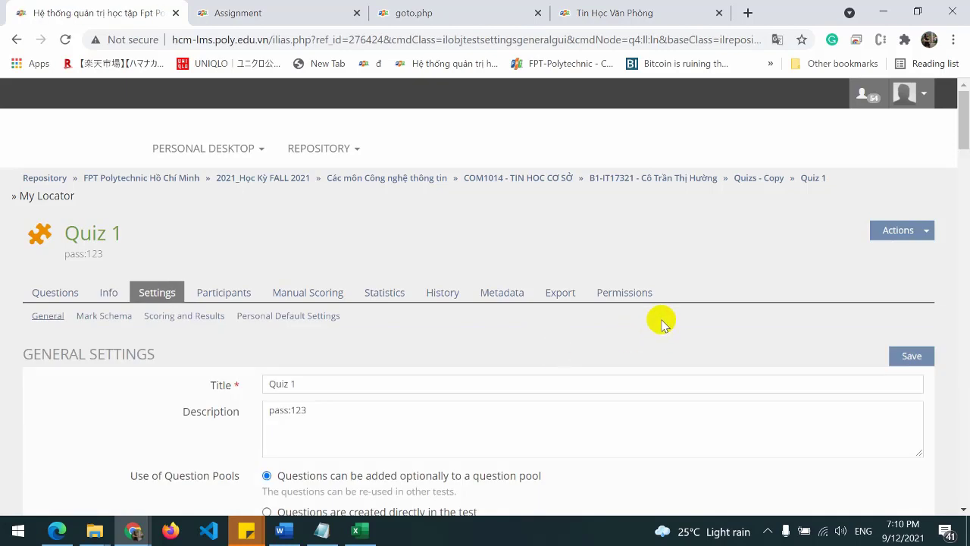
{"action": "scroll", "coordinate": [662, 322], "scroll_direction": "down", "scroll_amount": 3}
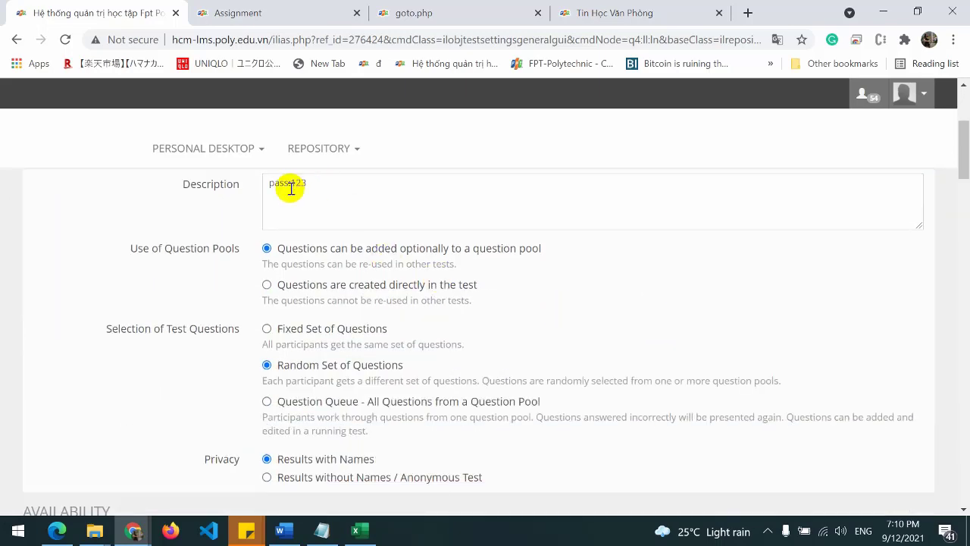
{"action": "scroll", "coordinate": [630, 336], "scroll_direction": "down", "scroll_amount": 4}
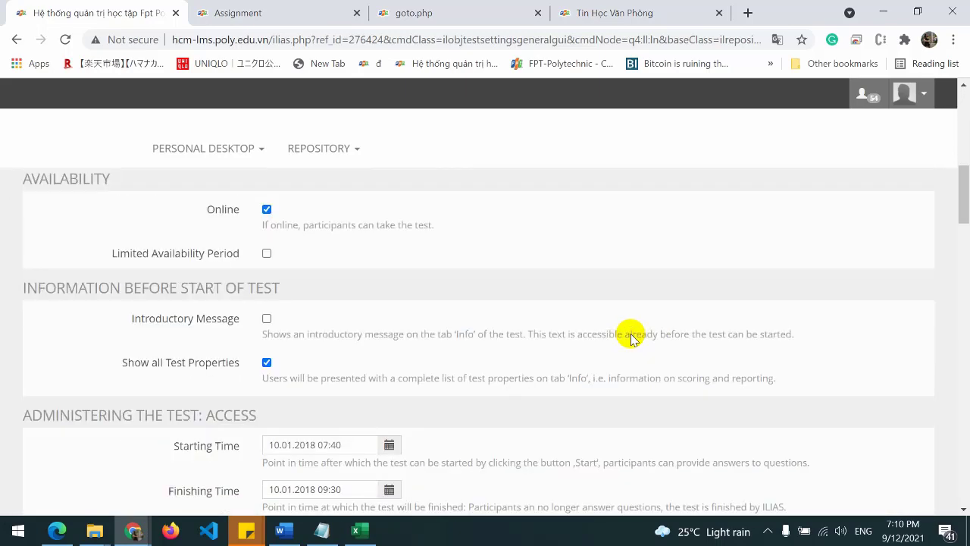
{"action": "scroll", "coordinate": [629, 336], "scroll_direction": "down", "scroll_amount": 2}
{"action": "left_click_drag", "start_coordinate": [360, 318], "coordinate": [119, 310]}
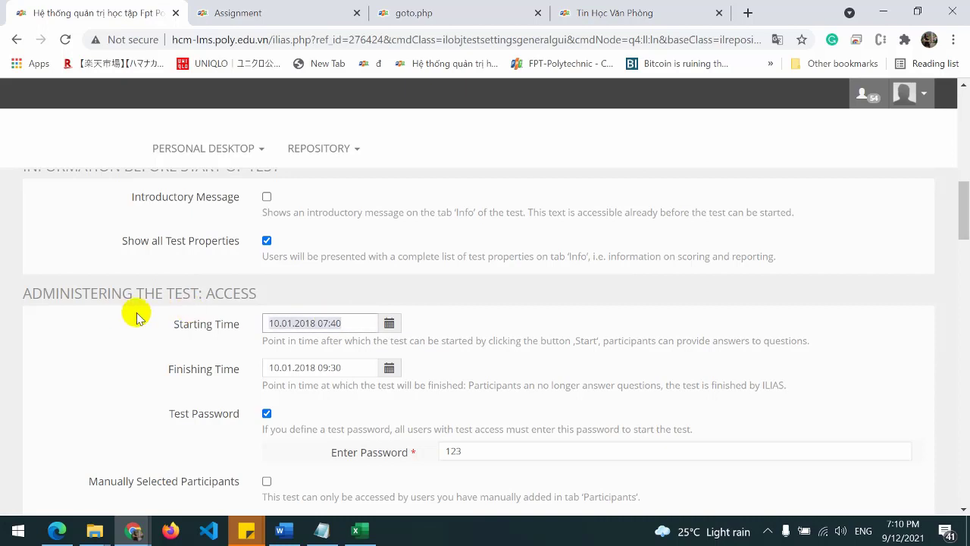
{"action": "key", "text": "BackSpace"}
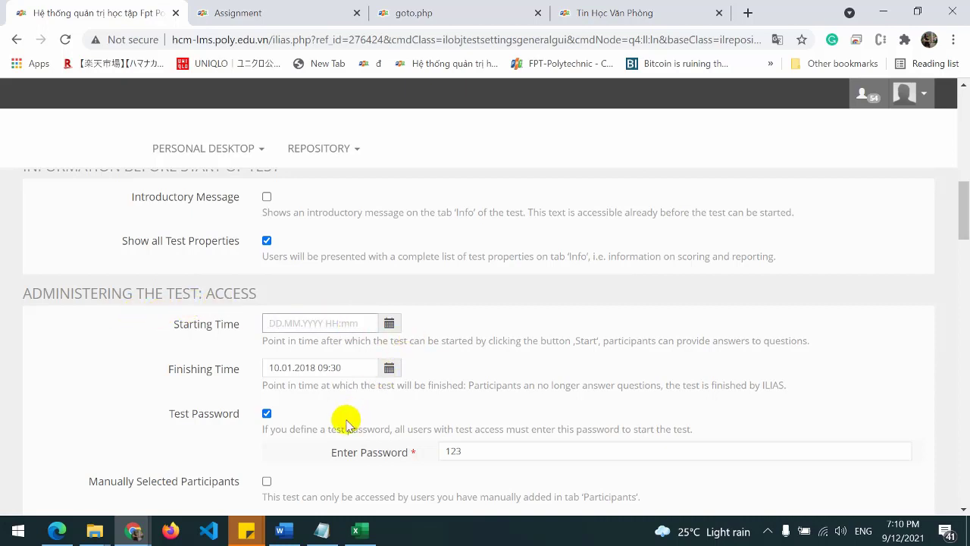
- Set the finishing time of Quiz 1 to 15.09.2021 09:30
{"action": "left_click", "coordinate": [390, 369]}
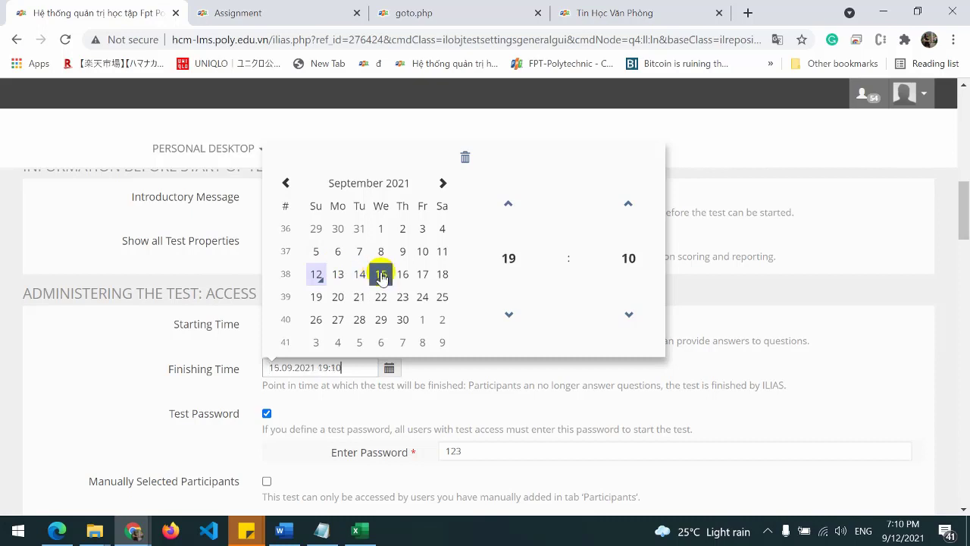
{"action": "left_click", "coordinate": [509, 259]}
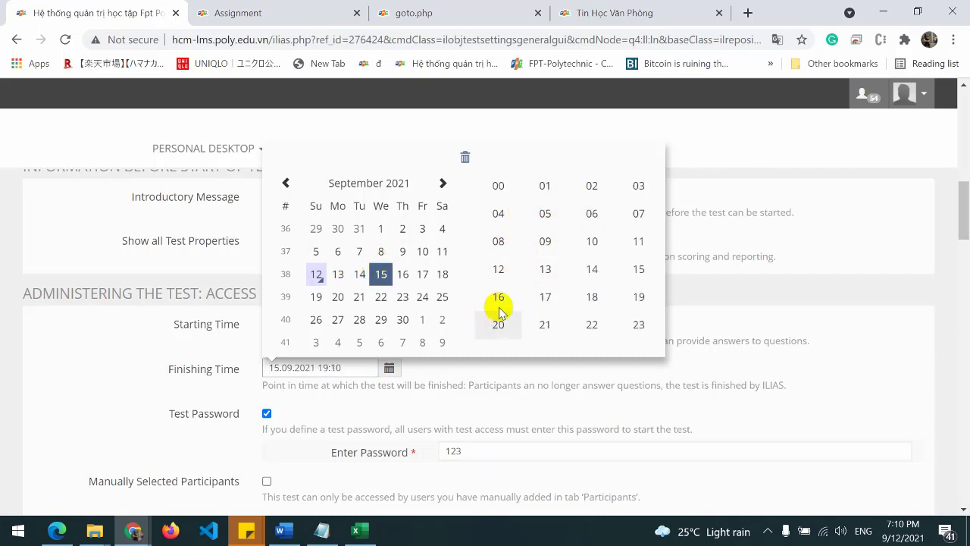
{"action": "left_click", "coordinate": [545, 242]}
{"action": "left_click", "coordinate": [622, 260]}
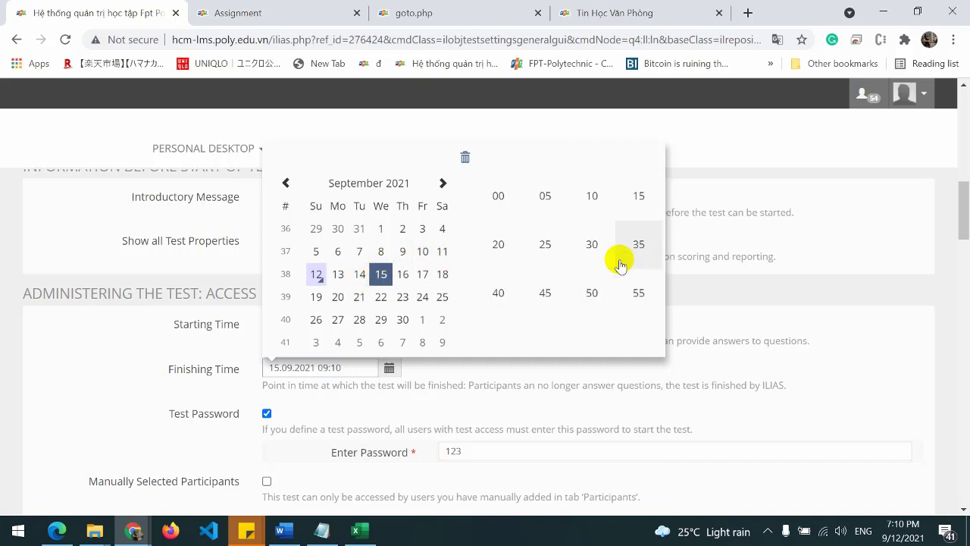
{"action": "left_click", "coordinate": [594, 243]}
{"action": "left_click", "coordinate": [119, 379]}
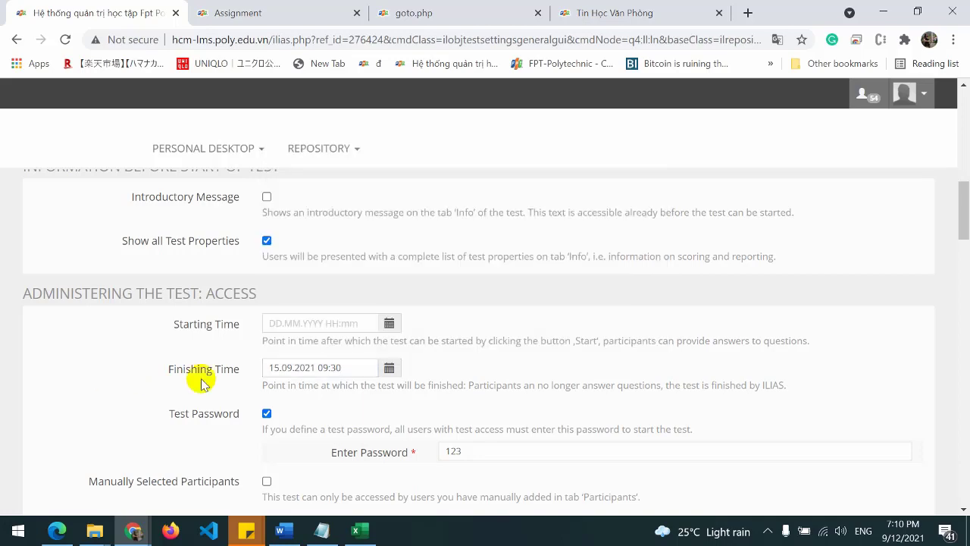
- Examine Quiz 1's remaining settings for the test password, number of passes, duration limit and question feedback
{"action": "scroll", "coordinate": [548, 329], "scroll_direction": "down", "scroll_amount": 3}
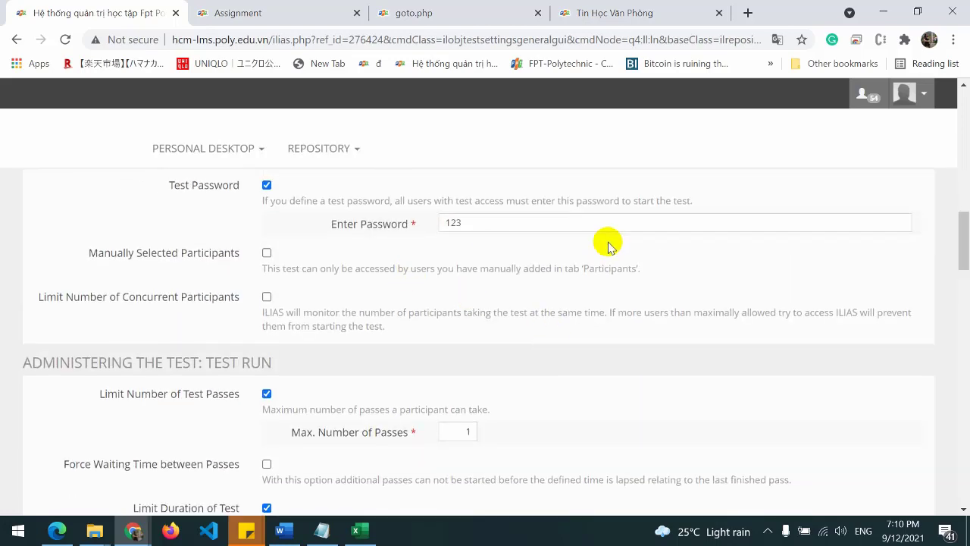
{"action": "scroll", "coordinate": [607, 247], "scroll_direction": "down", "scroll_amount": 2}
{"action": "scroll", "coordinate": [535, 269], "scroll_direction": "down", "scroll_amount": 2}
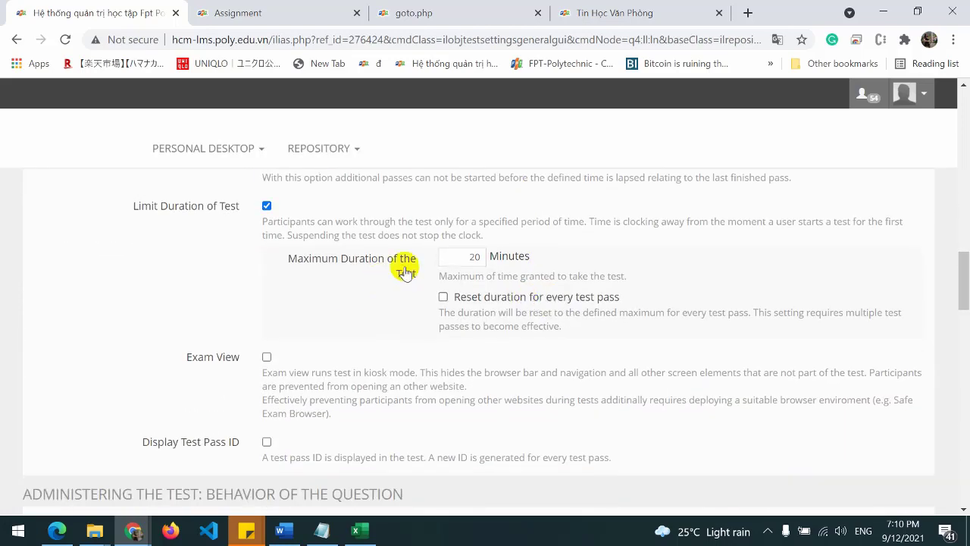
{"action": "scroll", "coordinate": [650, 265], "scroll_direction": "down", "scroll_amount": 8}
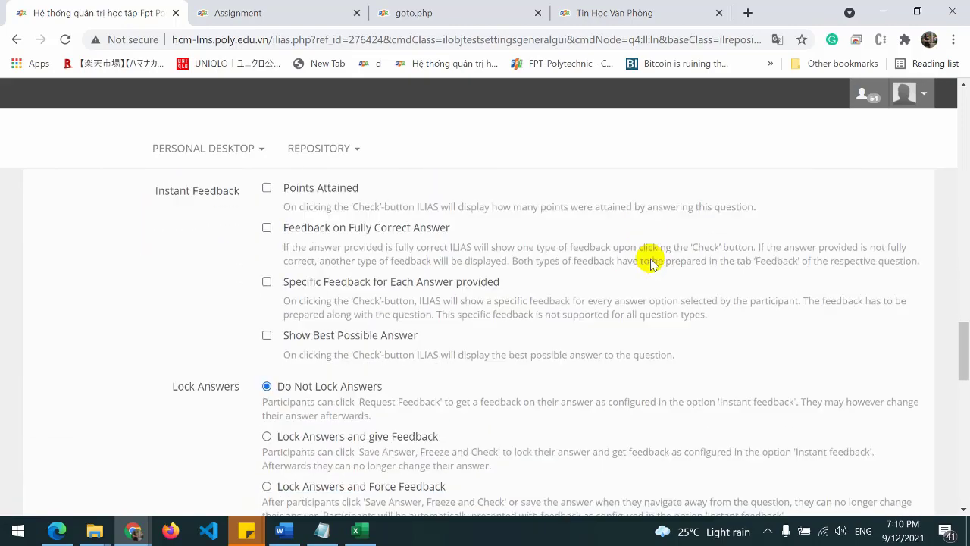
{"action": "scroll", "coordinate": [650, 262], "scroll_direction": "up", "scroll_amount": 3}
{"action": "scroll", "coordinate": [651, 260], "scroll_direction": "up", "scroll_amount": 12}
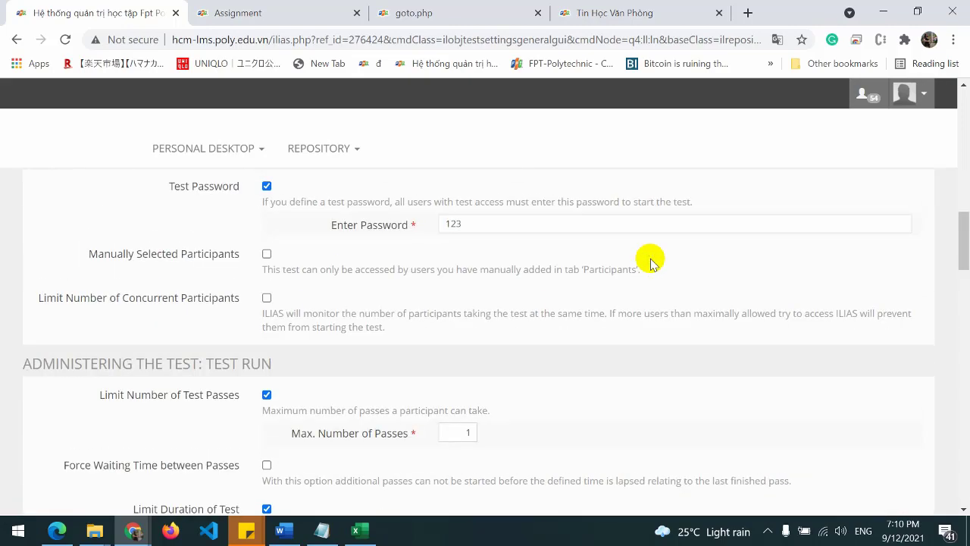
{"action": "scroll", "coordinate": [650, 260], "scroll_direction": "down", "scroll_amount": 4}
{"action": "scroll", "coordinate": [650, 260], "scroll_direction": "down", "scroll_amount": 20}
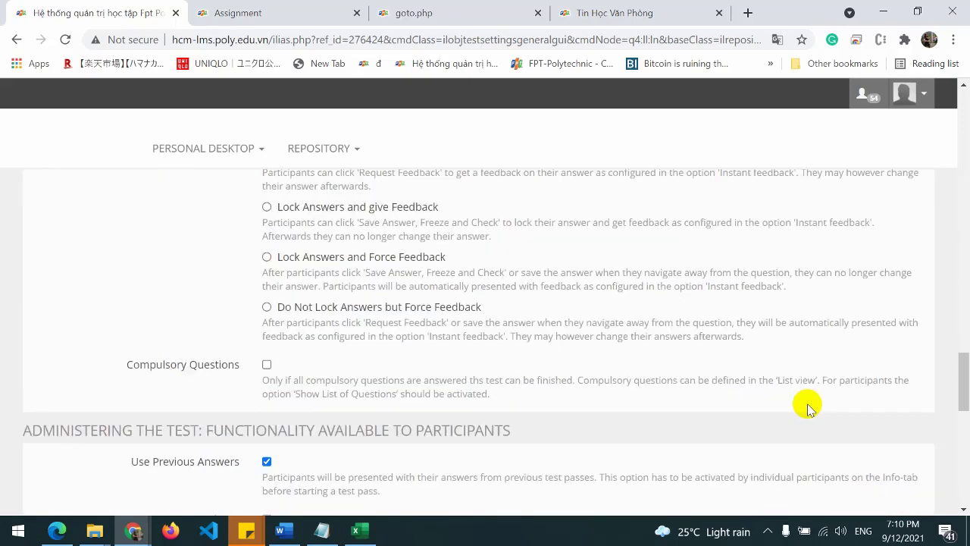
- Save the modified Quiz 1 settings and return to the quiz's info page
{"action": "scroll", "coordinate": [902, 455], "scroll_direction": "down", "scroll_amount": 3}
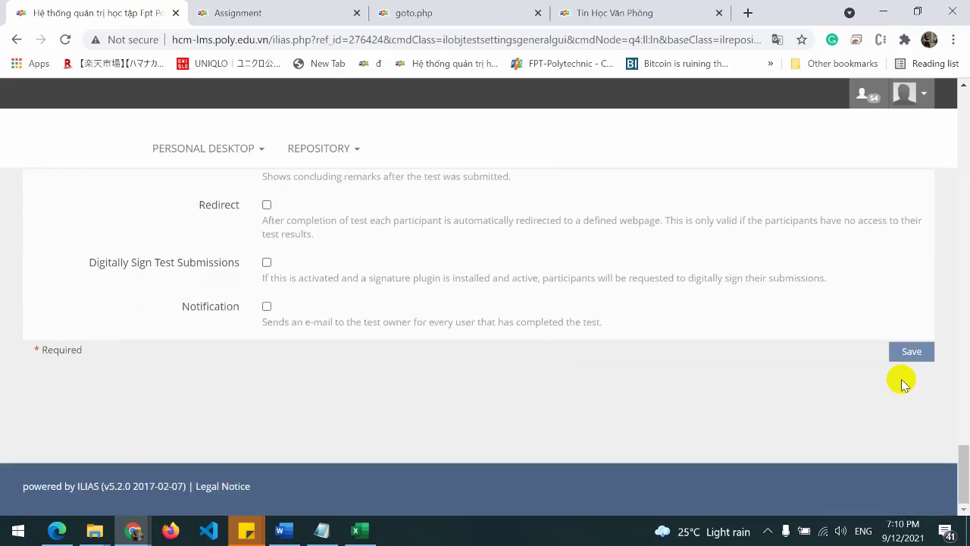
{"action": "left_click", "coordinate": [908, 357]}
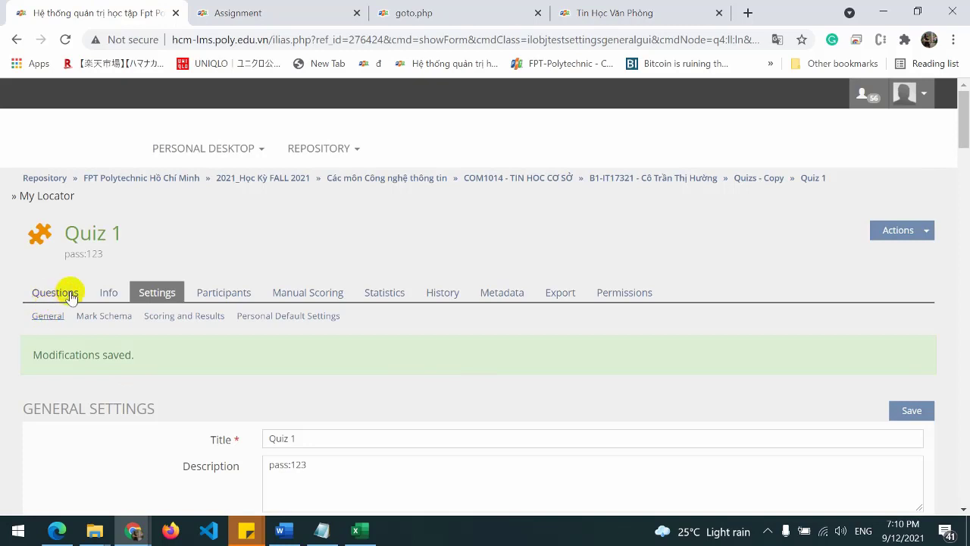
{"action": "left_click", "coordinate": [110, 293]}
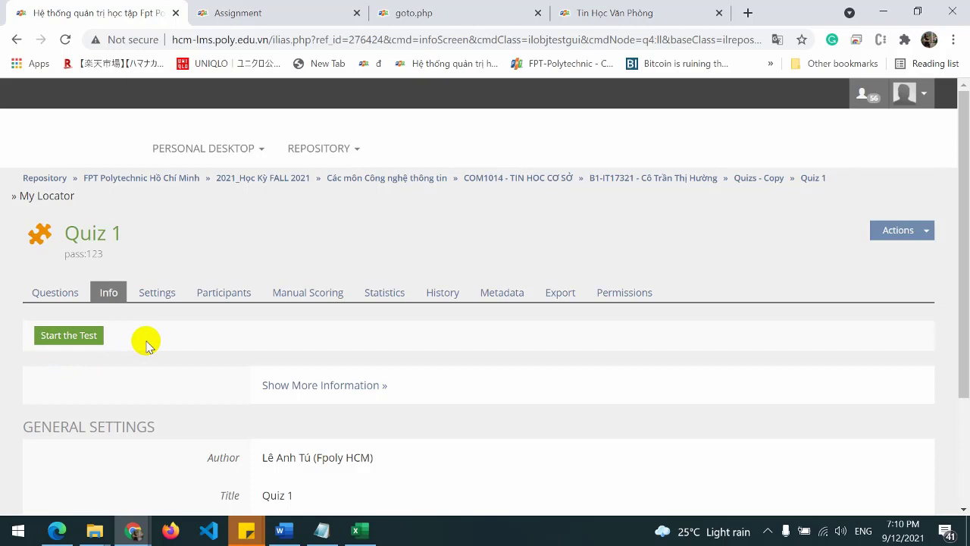
- Start the Quiz 1 test and bring the answer options of question 1 into view
{"action": "left_click", "coordinate": [76, 337]}
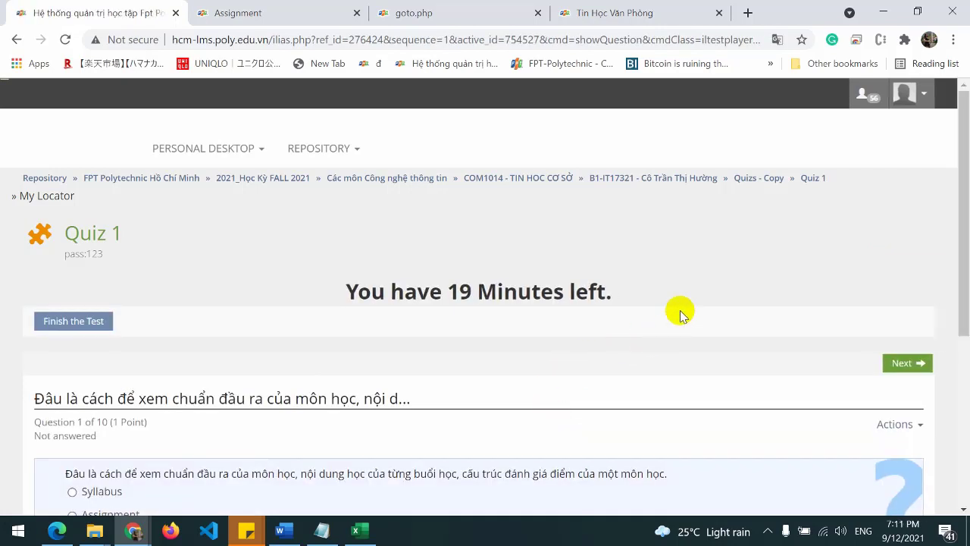
{"action": "scroll", "coordinate": [758, 292], "scroll_direction": "down", "scroll_amount": 1}
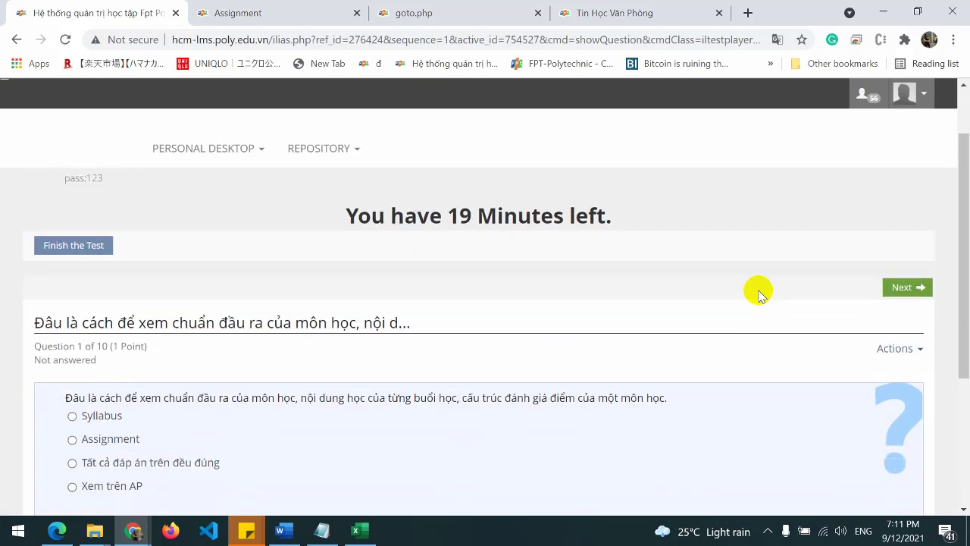
{"action": "scroll", "coordinate": [760, 292], "scroll_direction": "down", "scroll_amount": 1}
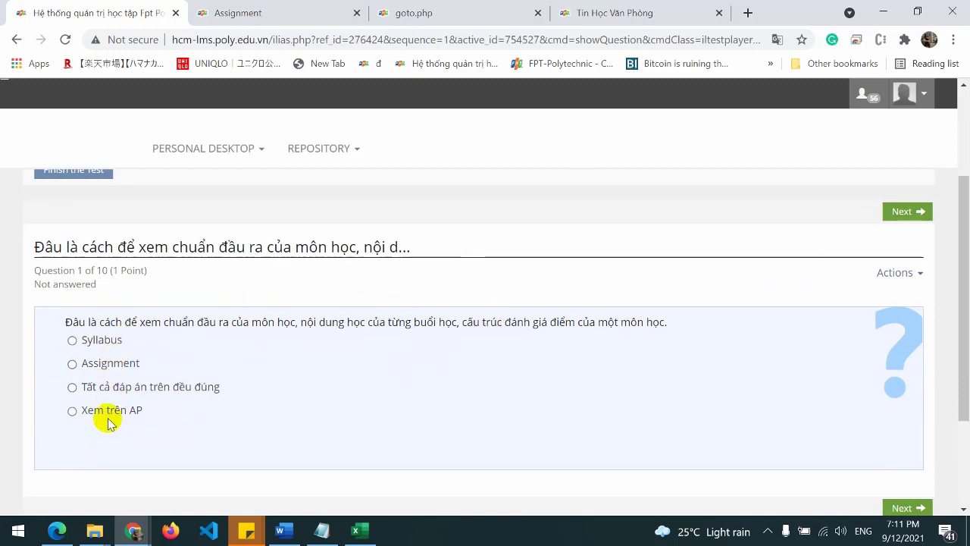
- Answer question 1 with "Tất cả đáp án trên đều đúng" and save and proceed, with the save-on-navigation message turned off
{"action": "left_click", "coordinate": [133, 386]}
{"action": "scroll", "coordinate": [721, 347], "scroll_direction": "down", "scroll_amount": 1}
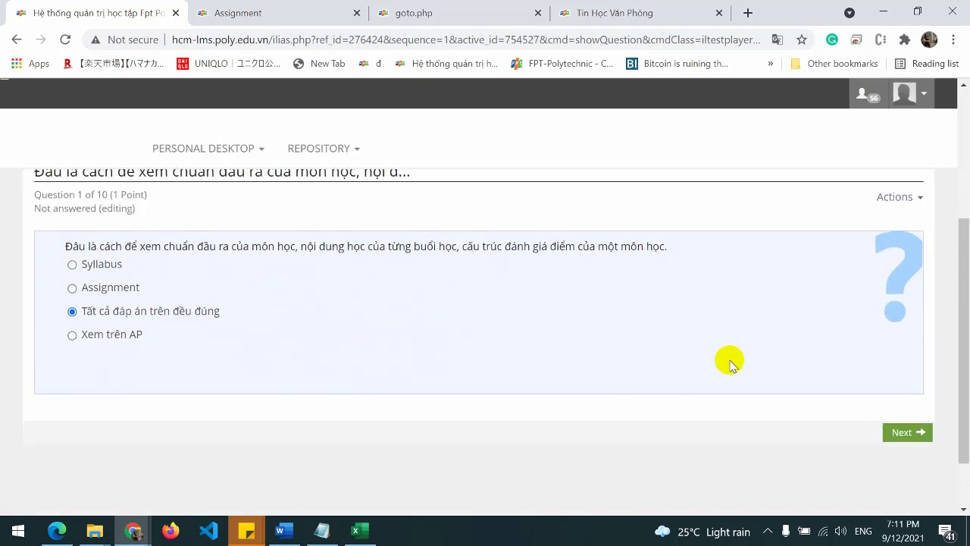
{"action": "left_click", "coordinate": [900, 432]}
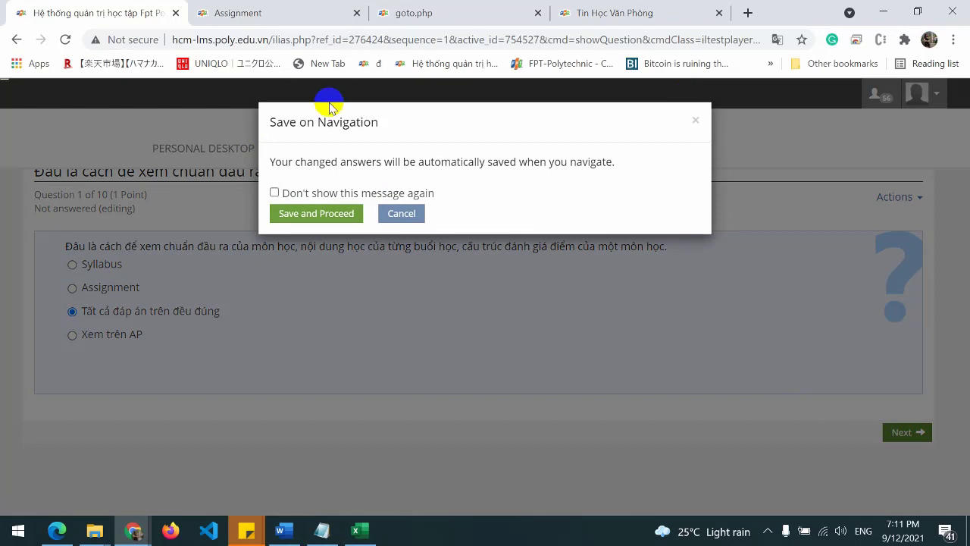
{"action": "left_click", "coordinate": [308, 214]}
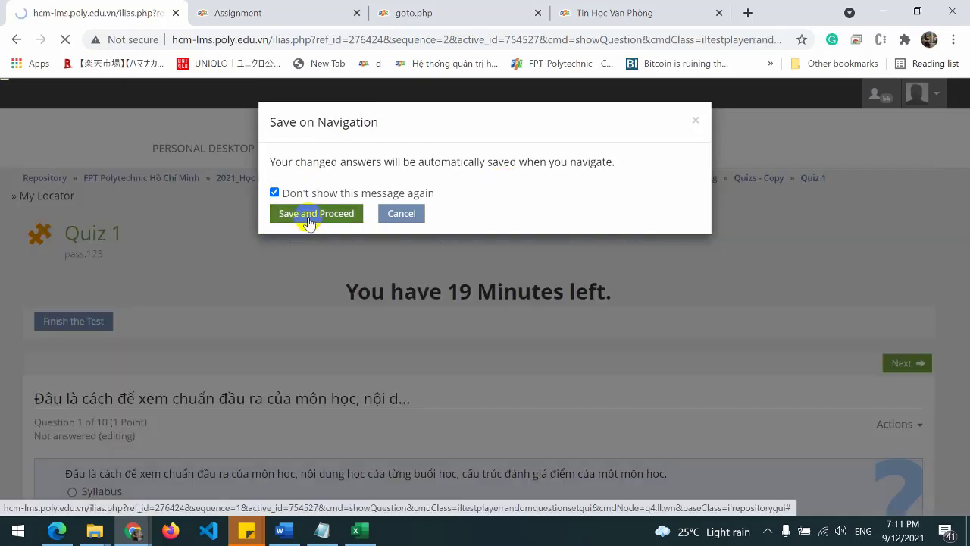
- Answer question 2 with "Internet technology" and question 3 with "Công nghệ Phần mềm", moving on to question 4
{"action": "scroll", "coordinate": [699, 263], "scroll_direction": "down", "scroll_amount": 2}
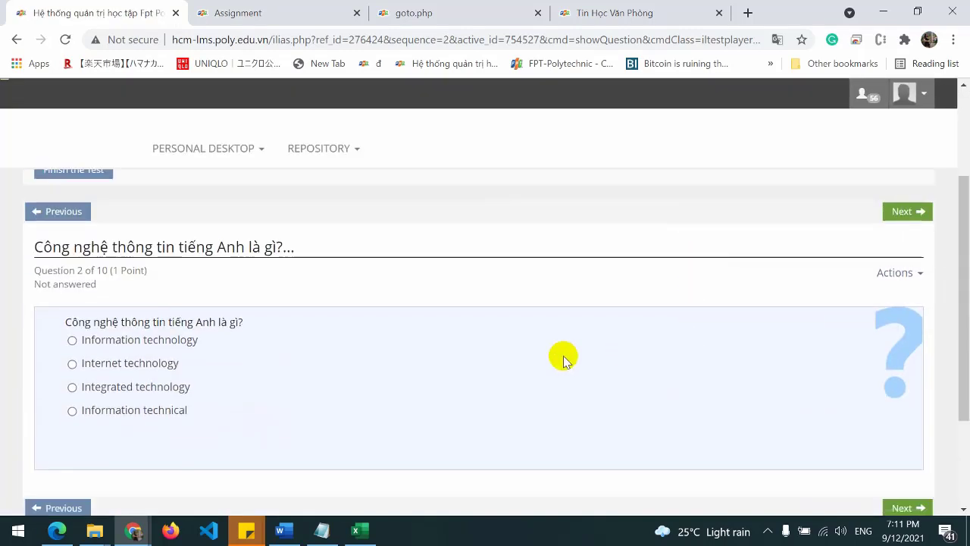
{"action": "left_click", "coordinate": [137, 368]}
{"action": "scroll", "coordinate": [763, 331], "scroll_direction": "down", "scroll_amount": 2}
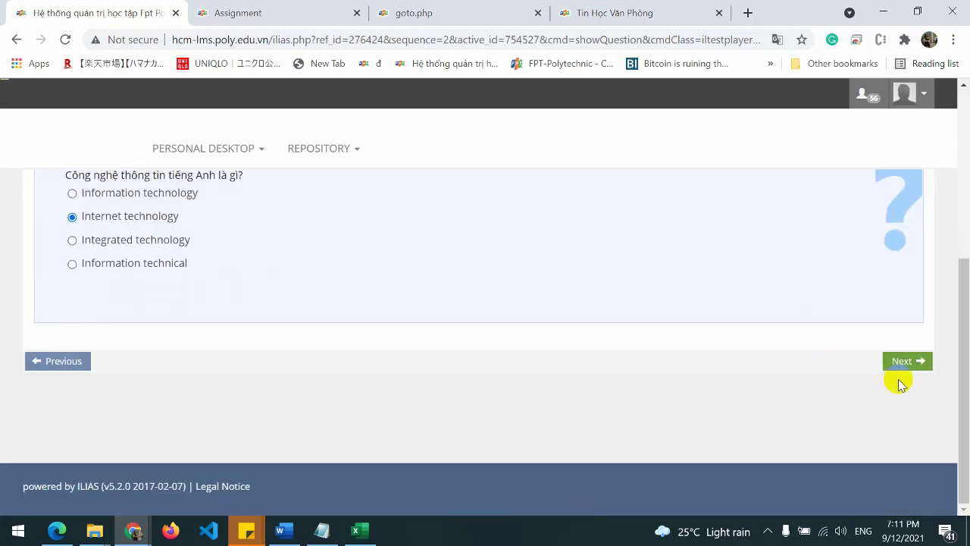
{"action": "left_click", "coordinate": [893, 371]}
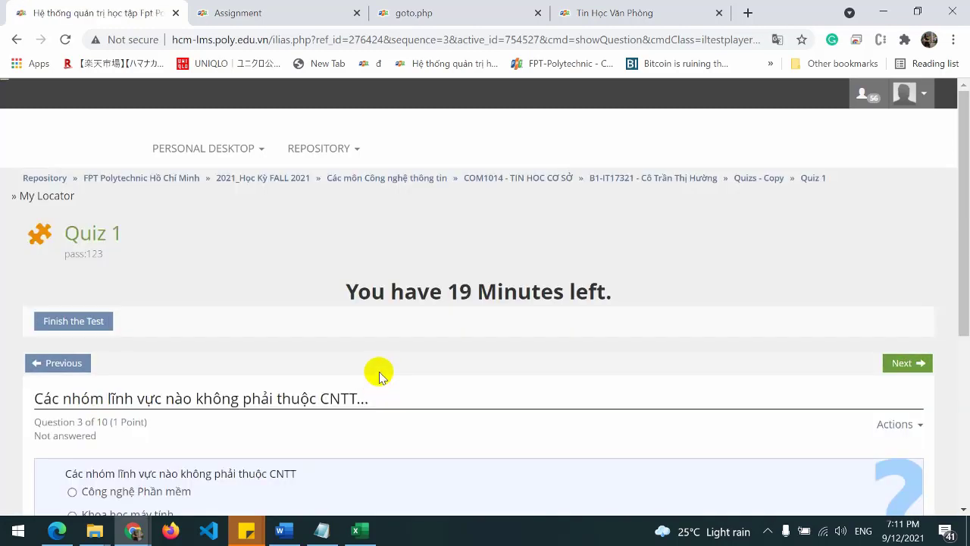
{"action": "scroll", "coordinate": [377, 381], "scroll_direction": "down", "scroll_amount": 2}
{"action": "left_click", "coordinate": [150, 345]}
{"action": "scroll", "coordinate": [682, 401], "scroll_direction": "down", "scroll_amount": 2}
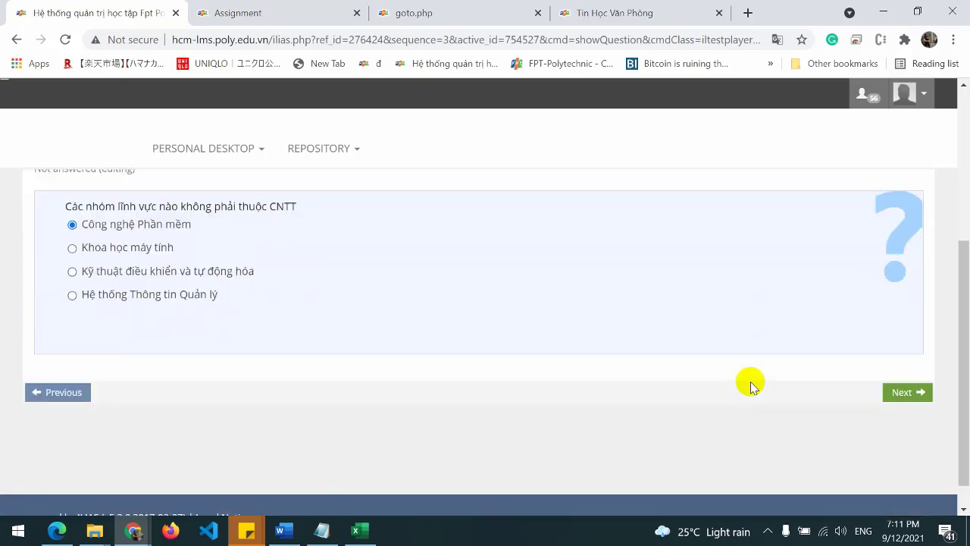
{"action": "left_click", "coordinate": [898, 361]}
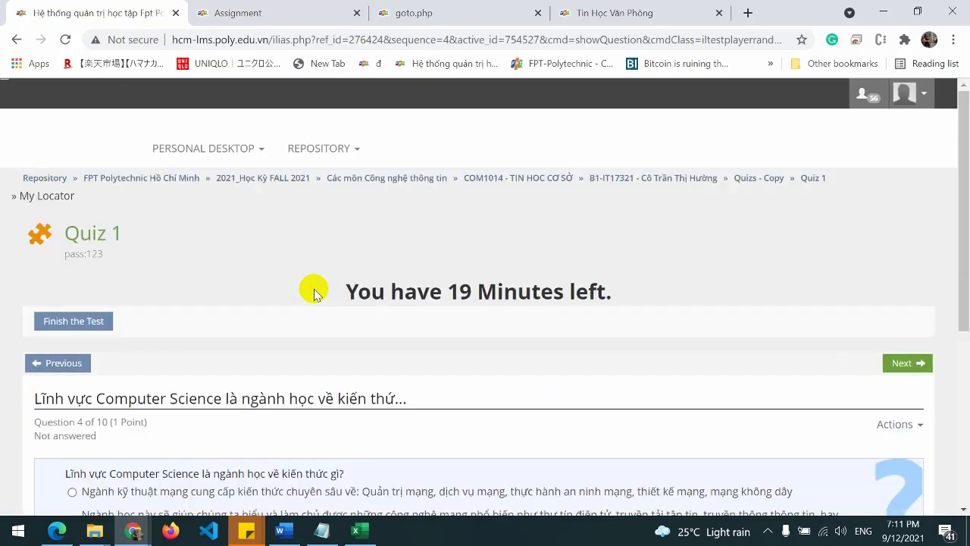
- Answer question 4 on Computer Science and question 5 on Network Technology, each with its first option
{"action": "scroll", "coordinate": [314, 288], "scroll_direction": "down", "scroll_amount": 2}
{"action": "left_click", "coordinate": [144, 339]}
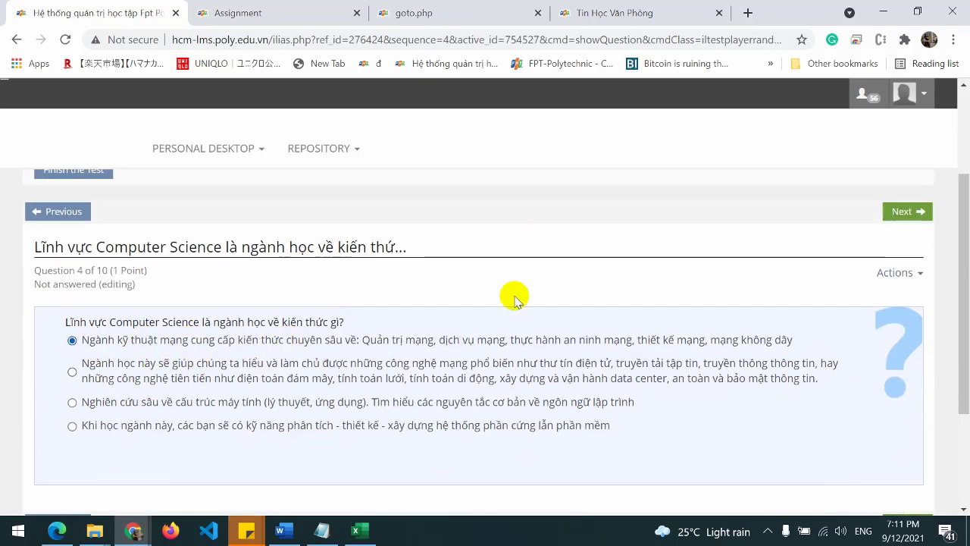
{"action": "scroll", "coordinate": [643, 255], "scroll_direction": "down", "scroll_amount": 2}
{"action": "left_click", "coordinate": [902, 370]}
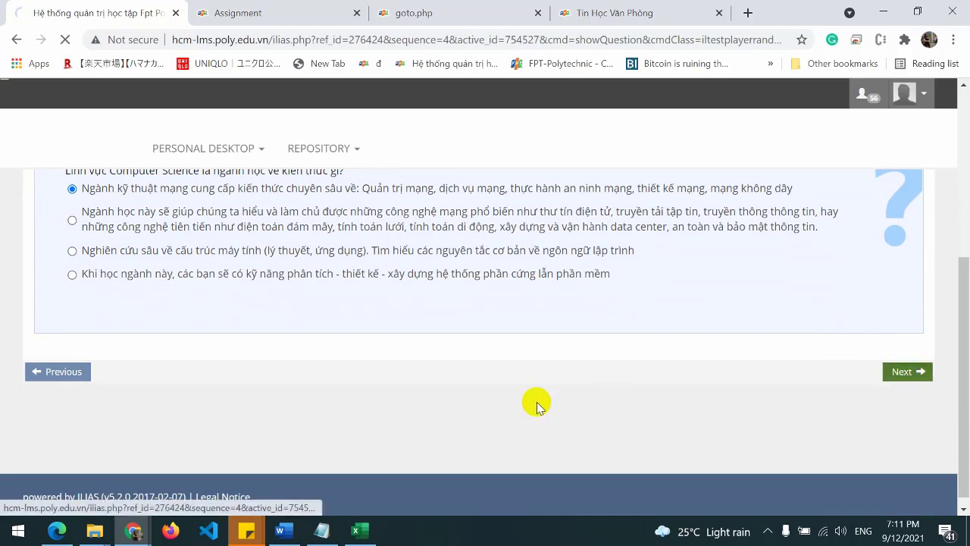
{"action": "scroll", "coordinate": [536, 405], "scroll_direction": "down", "scroll_amount": 1}
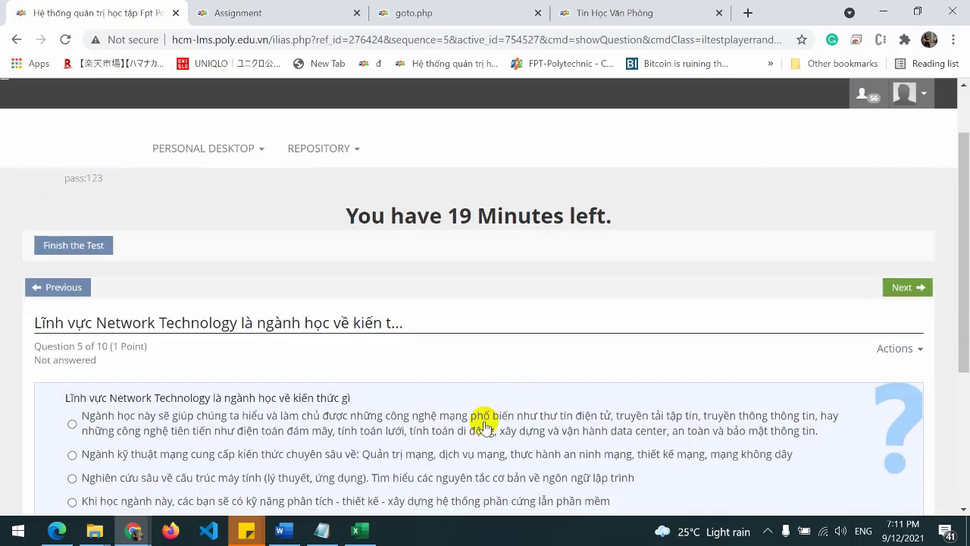
{"action": "left_click", "coordinate": [126, 434]}
{"action": "scroll", "coordinate": [670, 313], "scroll_direction": "down", "scroll_amount": 2}
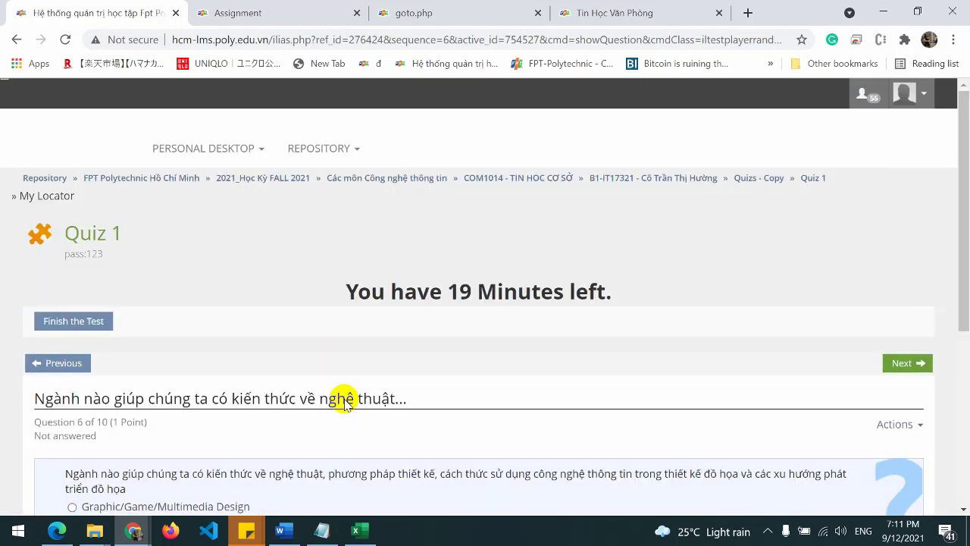
- Answer question 6 with "Big Data & Machine Learning" and question 7 with the option about processing very large, complex data sets
{"action": "scroll", "coordinate": [346, 391], "scroll_direction": "down", "scroll_amount": 2}
{"action": "left_click", "coordinate": [101, 407]}
{"action": "scroll", "coordinate": [639, 357], "scroll_direction": "down", "scroll_amount": 2}
{"action": "left_click", "coordinate": [896, 362]}
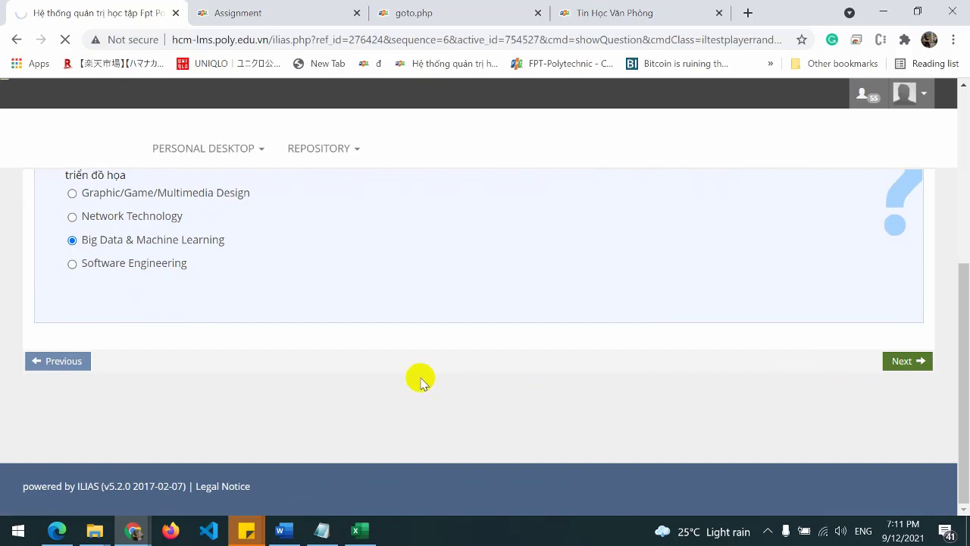
{"action": "scroll", "coordinate": [401, 386], "scroll_direction": "down", "scroll_amount": 2}
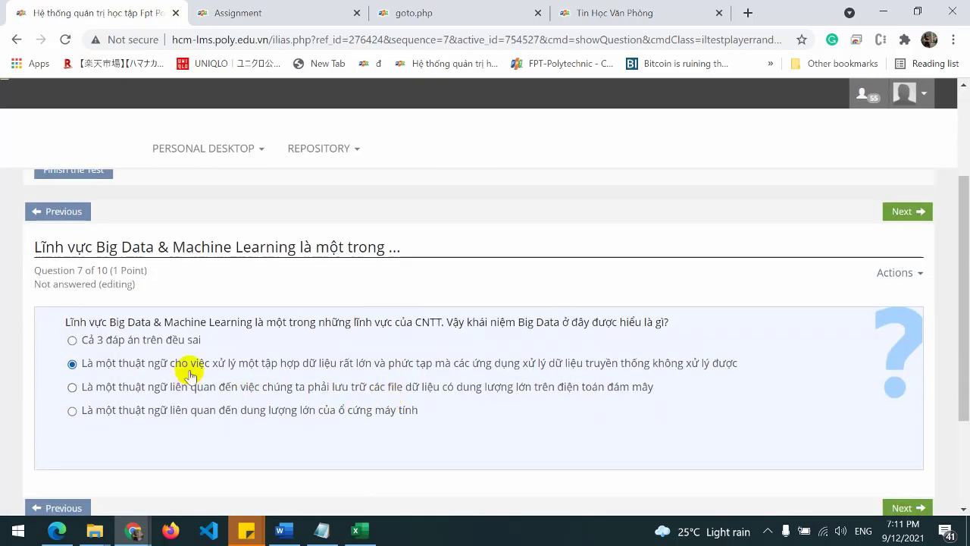
{"action": "left_click", "coordinate": [897, 509]}
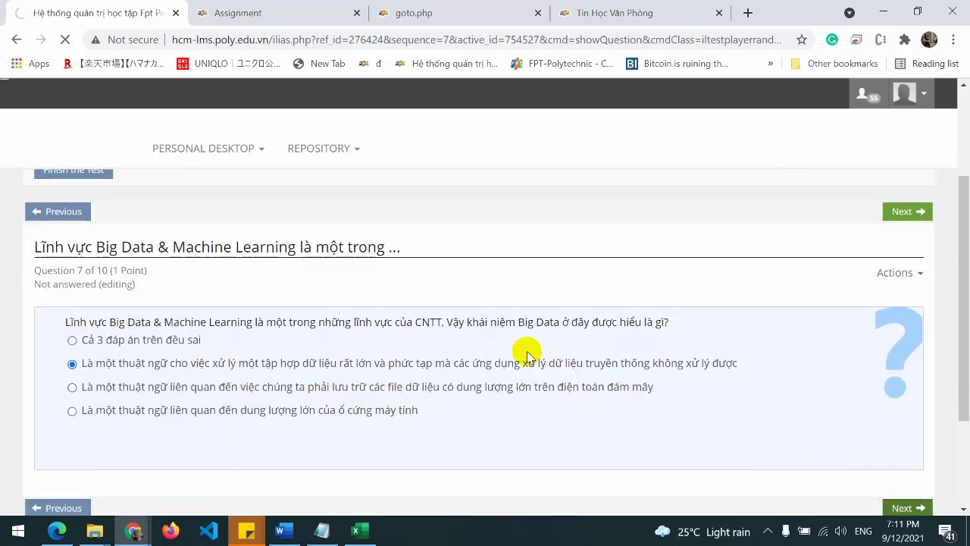
- Answer question 8 with "Cả 3 đáp án đều đúng" and question 9 with "Network Technology", moving on to question 10
{"action": "scroll", "coordinate": [527, 352], "scroll_direction": "down", "scroll_amount": 3}
{"action": "left_click", "coordinate": [170, 293]}
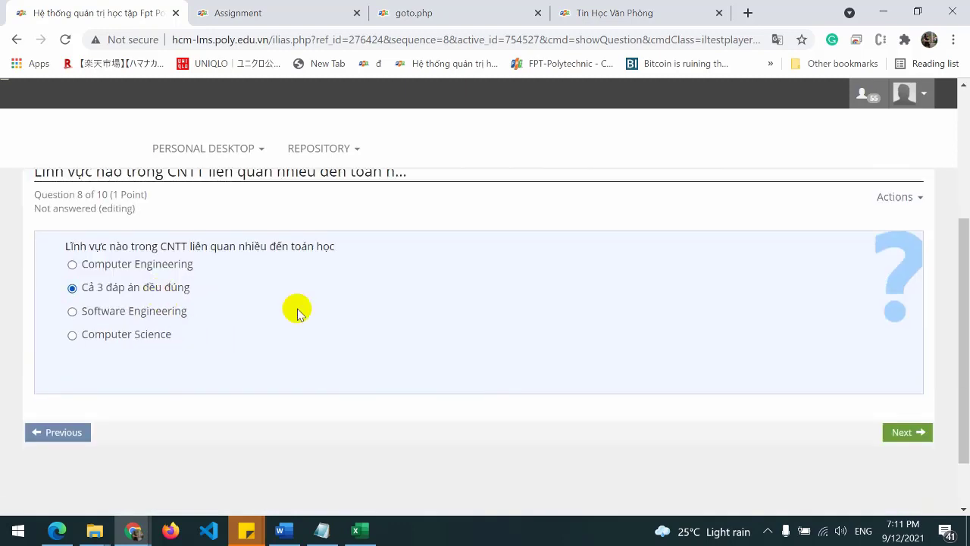
{"action": "left_click", "coordinate": [891, 430]}
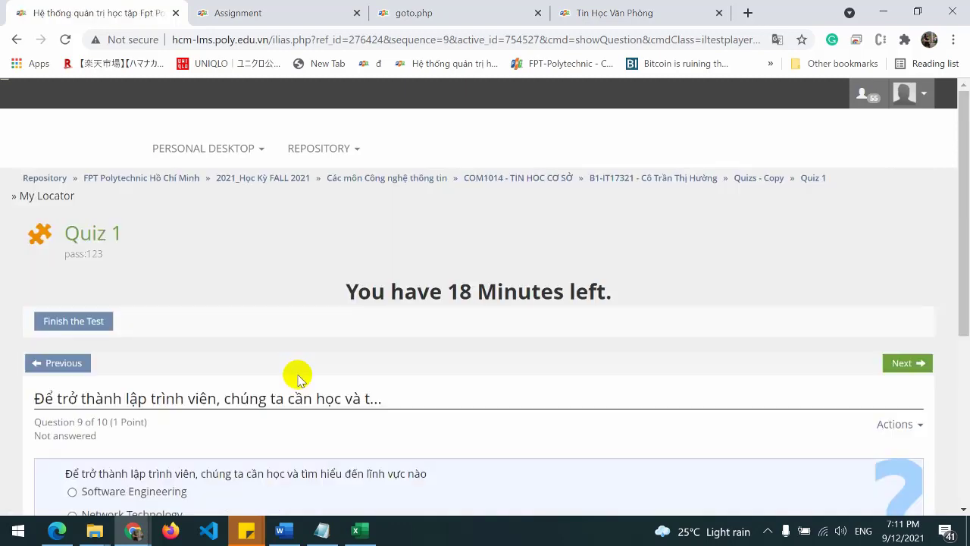
{"action": "scroll", "coordinate": [569, 320], "scroll_direction": "down", "scroll_amount": 3}
{"action": "left_click", "coordinate": [102, 291]}
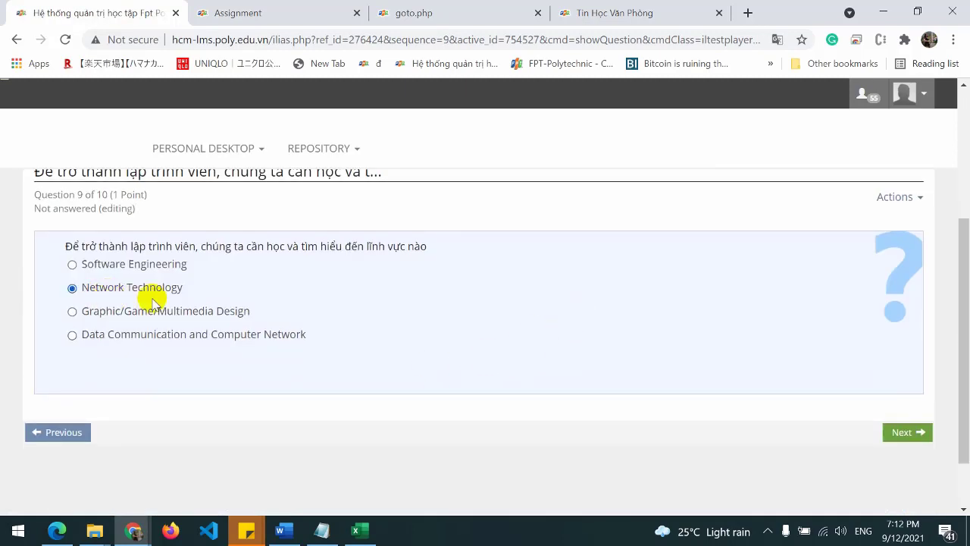
{"action": "left_click", "coordinate": [885, 432]}
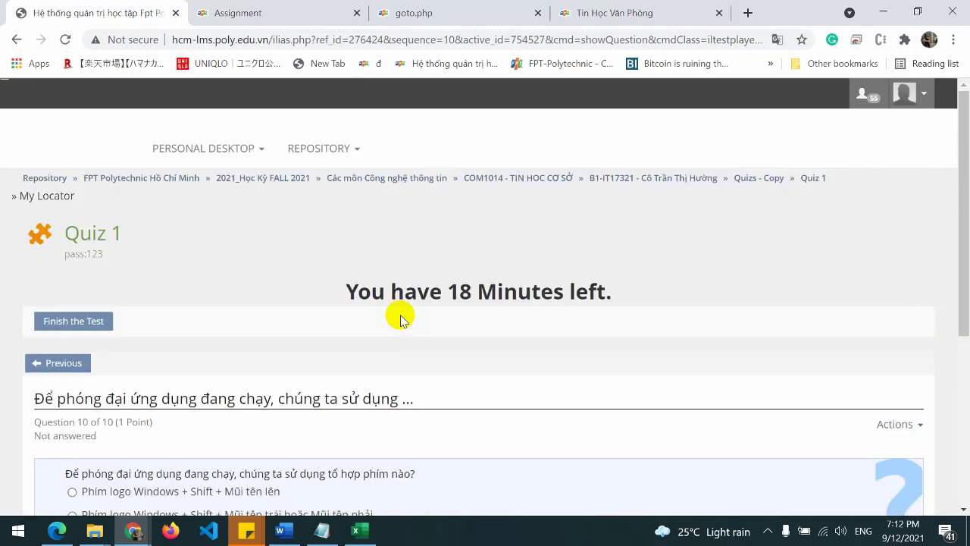
- Answer question 10 with "Phím logo Windows + Shift + Mũi tên trái hoặc Mũi tên phải"
{"action": "scroll", "coordinate": [580, 310], "scroll_direction": "down", "scroll_amount": 4}
{"action": "left_click", "coordinate": [767, 531]}
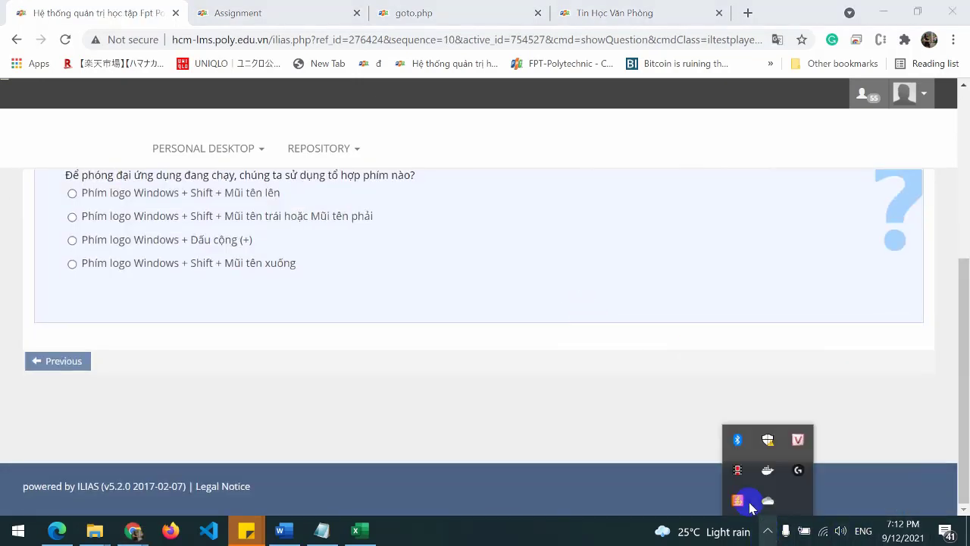
{"action": "scroll", "coordinate": [632, 401], "scroll_direction": "up", "scroll_amount": 3}
{"action": "left_click", "coordinate": [227, 367]}
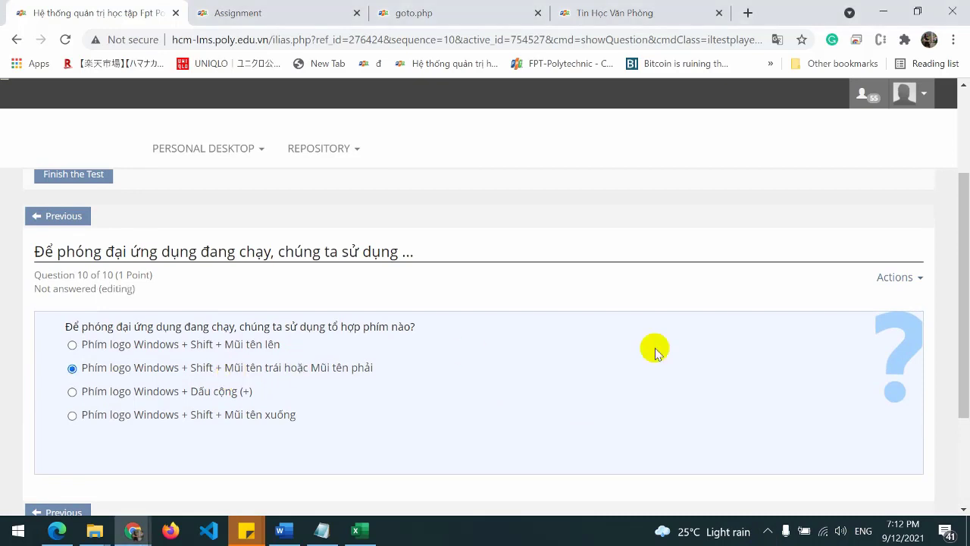
{"action": "scroll", "coordinate": [470, 357], "scroll_direction": "down", "scroll_amount": 3}
{"action": "scroll", "coordinate": [227, 371], "scroll_direction": "up", "scroll_amount": 3}
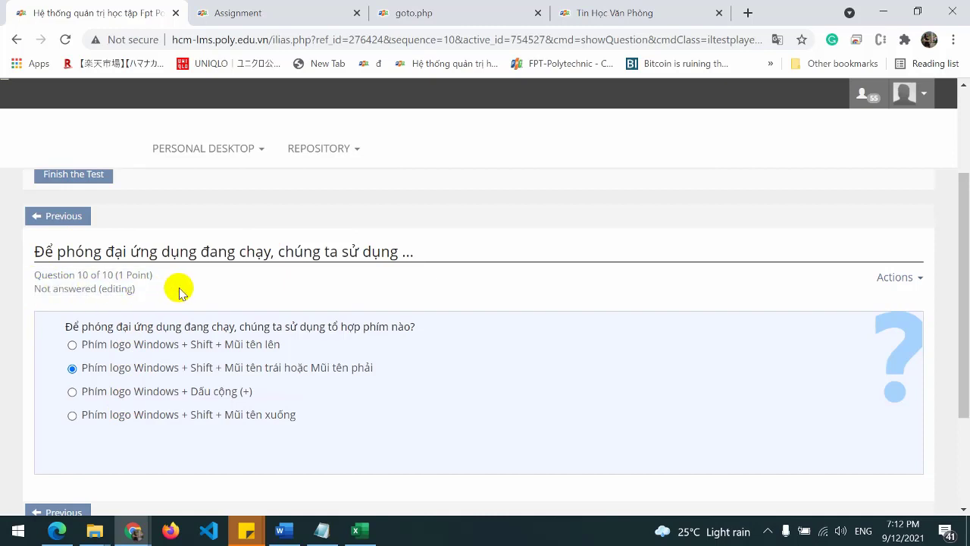
- Go back from question 10 to question 9 and review its saved answer
{"action": "scroll", "coordinate": [244, 368], "scroll_direction": "down", "scroll_amount": 1}
{"action": "scroll", "coordinate": [245, 368], "scroll_direction": "down", "scroll_amount": 1}
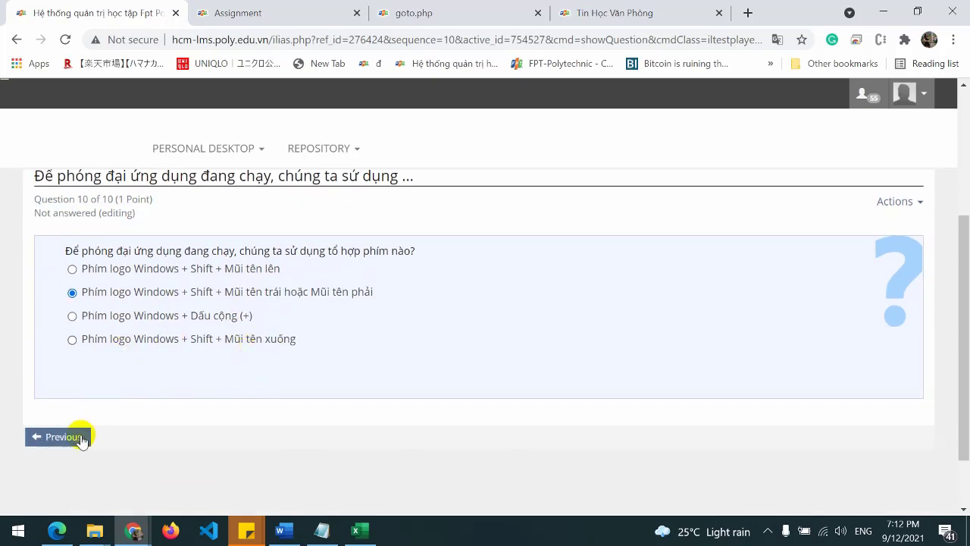
{"action": "left_click", "coordinate": [59, 439]}
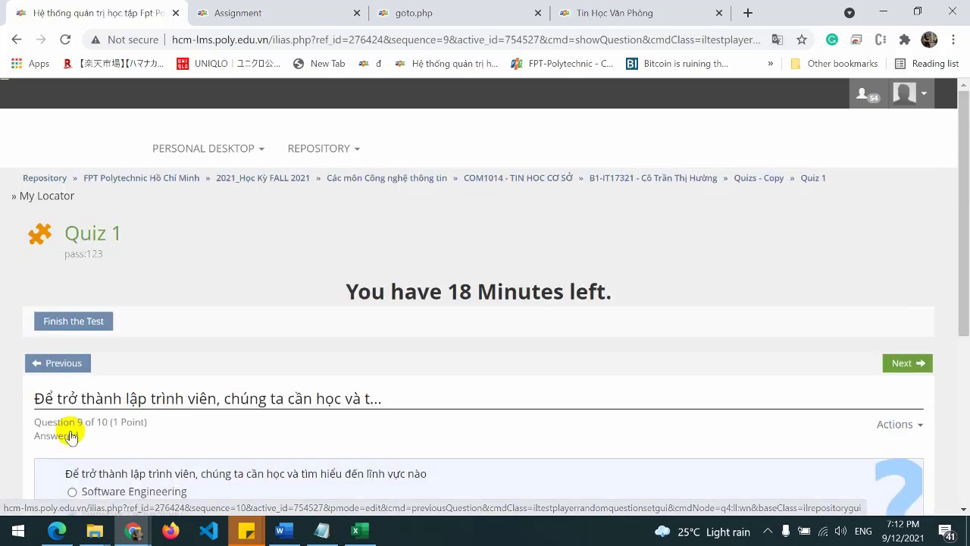
{"action": "scroll", "coordinate": [538, 413], "scroll_direction": "down", "scroll_amount": 3}
{"action": "scroll", "coordinate": [538, 379], "scroll_direction": "up", "scroll_amount": 3}
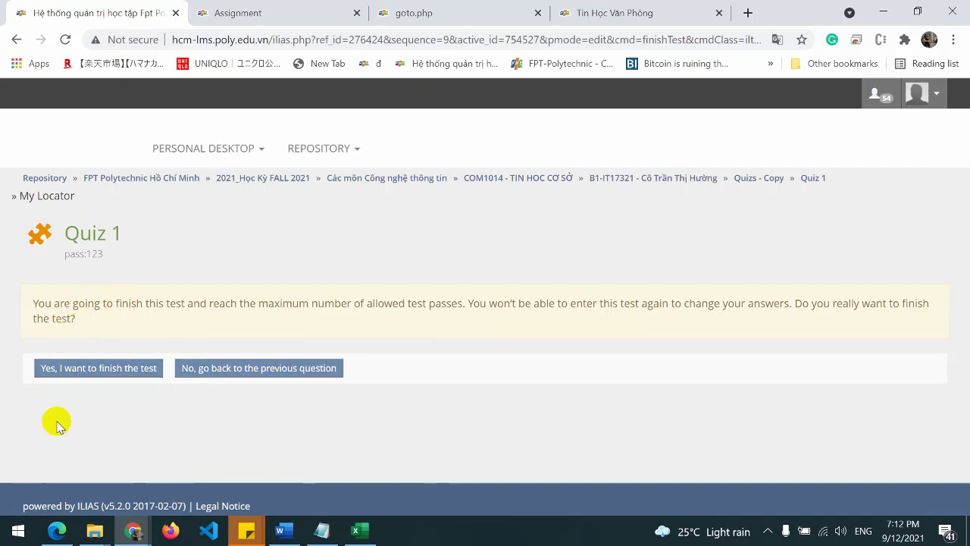
- Confirm finishing the test and examine the results overview for the mark, answered questions, points and percent solved
{"action": "left_click", "coordinate": [74, 373]}
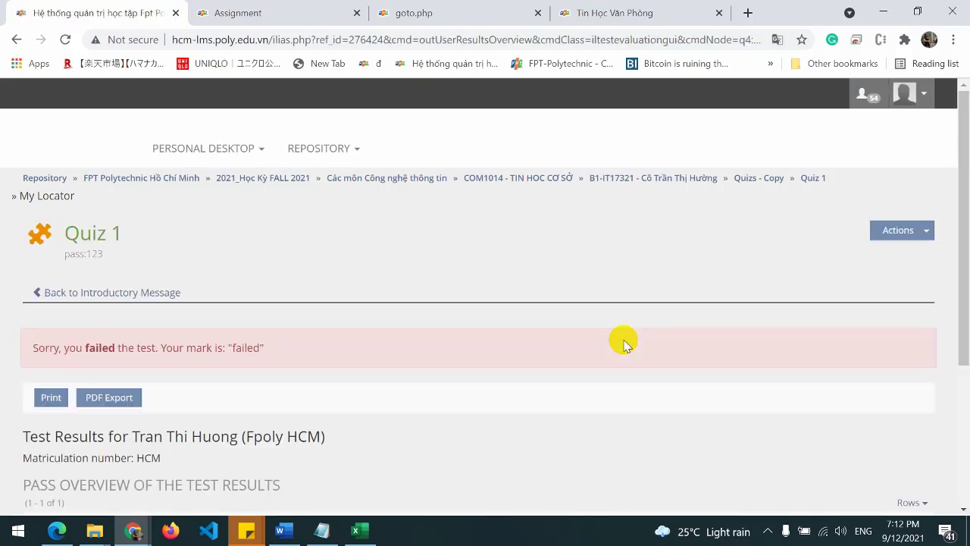
{"action": "scroll", "coordinate": [623, 344], "scroll_direction": "down", "scroll_amount": 2}
{"action": "scroll", "coordinate": [590, 326], "scroll_direction": "up", "scroll_amount": 2}
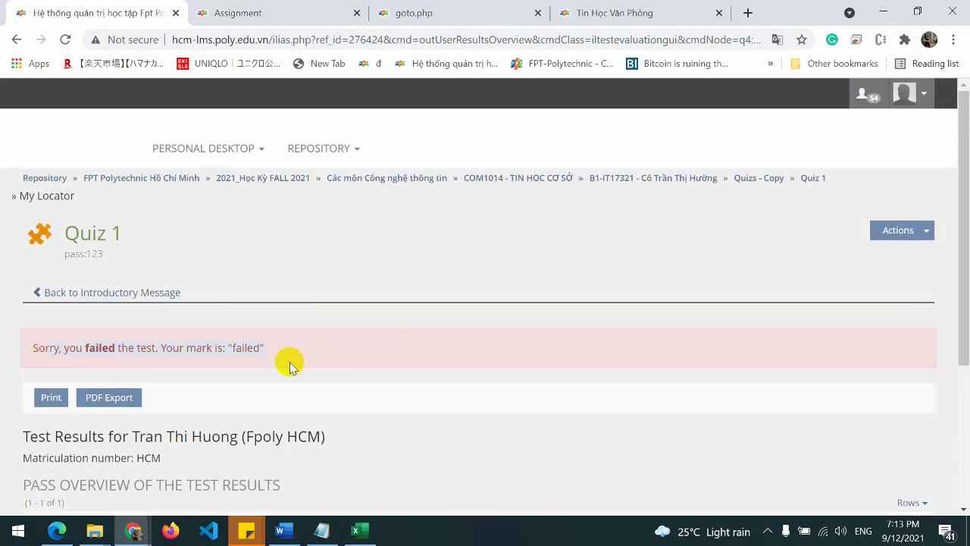
{"action": "scroll", "coordinate": [364, 361], "scroll_direction": "down", "scroll_amount": 2}
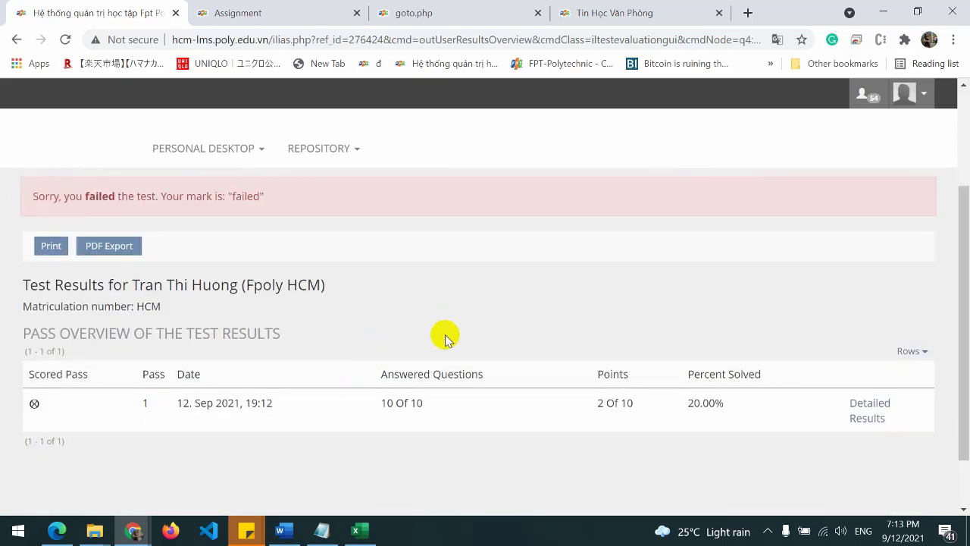
{"action": "left_click_drag", "start_coordinate": [582, 409], "coordinate": [637, 408]}
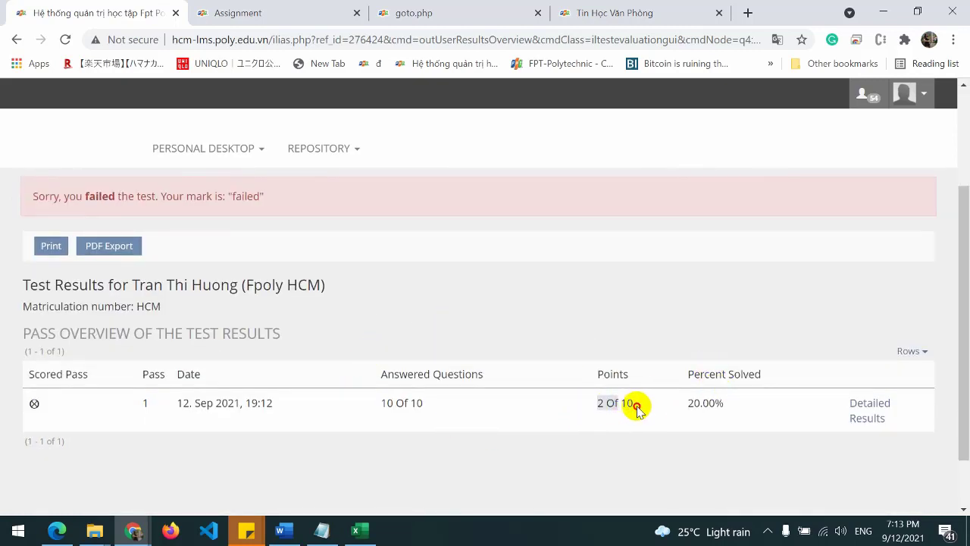
{"action": "left_click", "coordinate": [686, 410]}
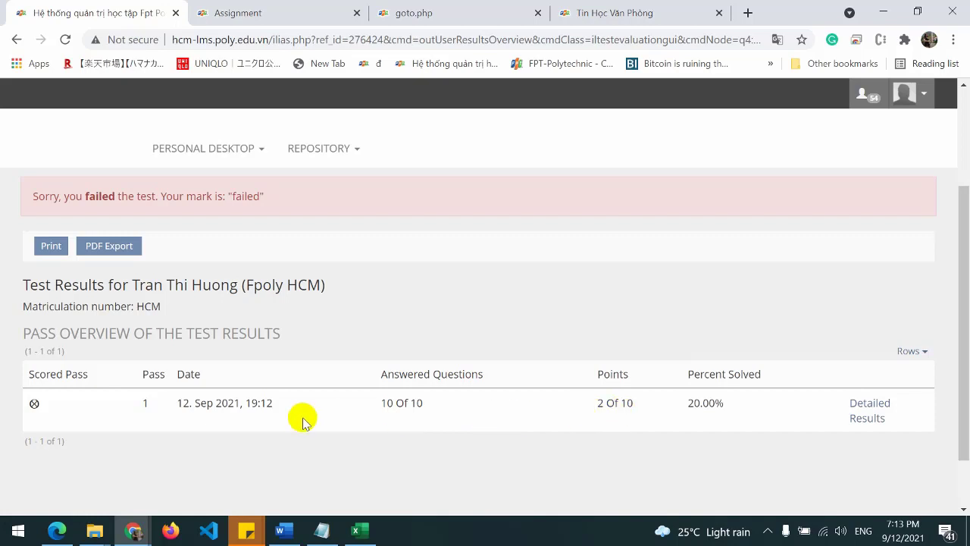
{"action": "left_click_drag", "start_coordinate": [146, 406], "coordinate": [567, 392]}
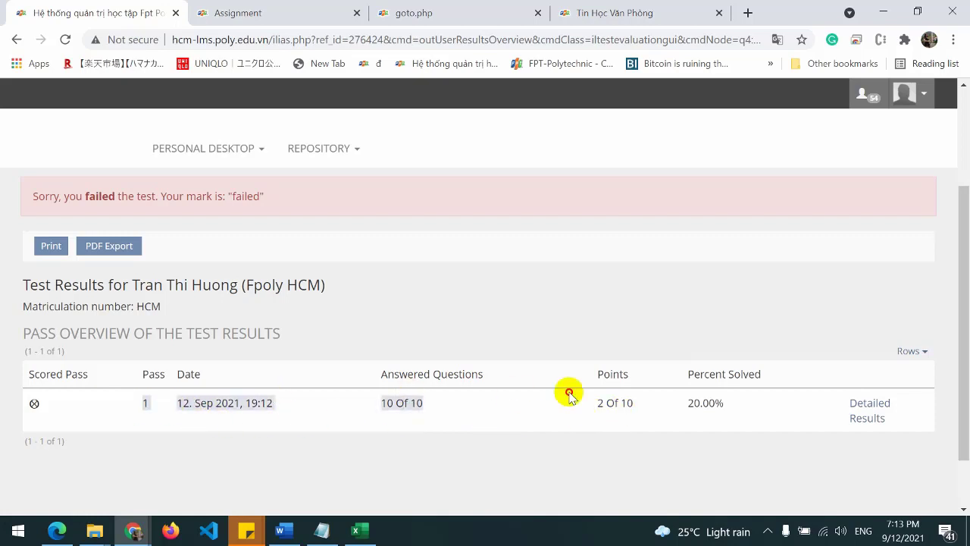
{"action": "left_click", "coordinate": [742, 413]}
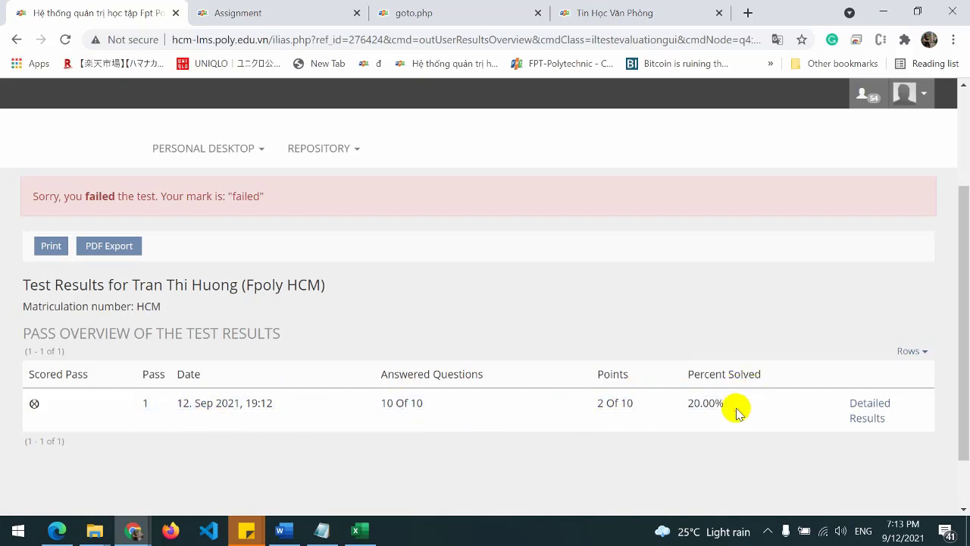
- Return from the Quiz 1 results to the Quizs - Copy folder and look through the list of Quiz 1 to Quiz 8
{"action": "scroll", "coordinate": [735, 409], "scroll_direction": "up", "scroll_amount": 2}
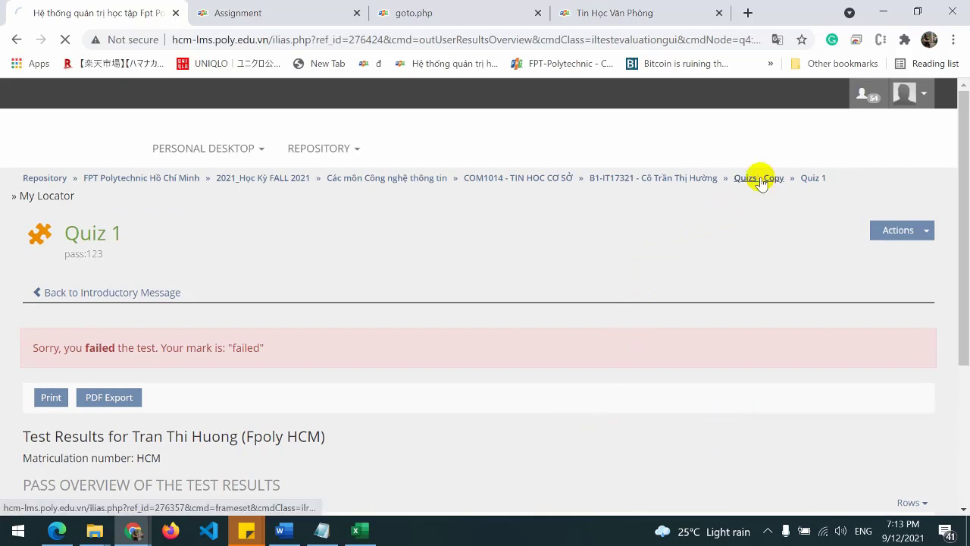
{"action": "scroll", "coordinate": [591, 275], "scroll_direction": "down", "scroll_amount": 3}
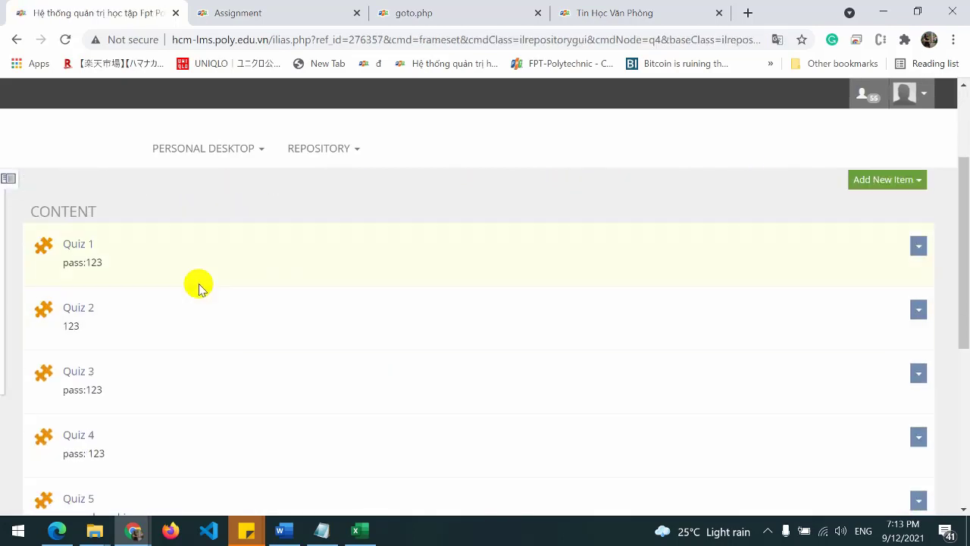
{"action": "scroll", "coordinate": [232, 405], "scroll_direction": "down", "scroll_amount": 3}
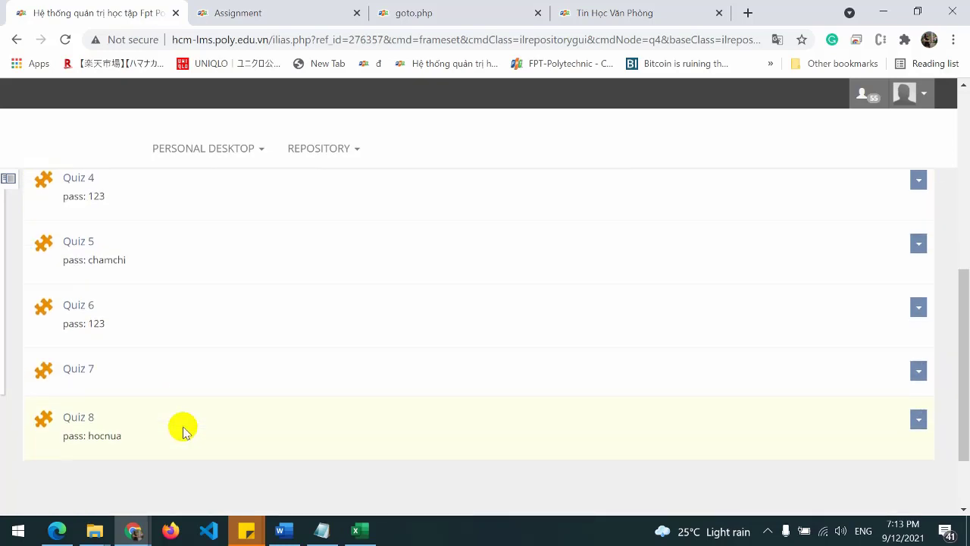
{"action": "scroll", "coordinate": [115, 404], "scroll_direction": "down", "scroll_amount": 2}
{"action": "scroll", "coordinate": [310, 356], "scroll_direction": "up", "scroll_amount": 5}
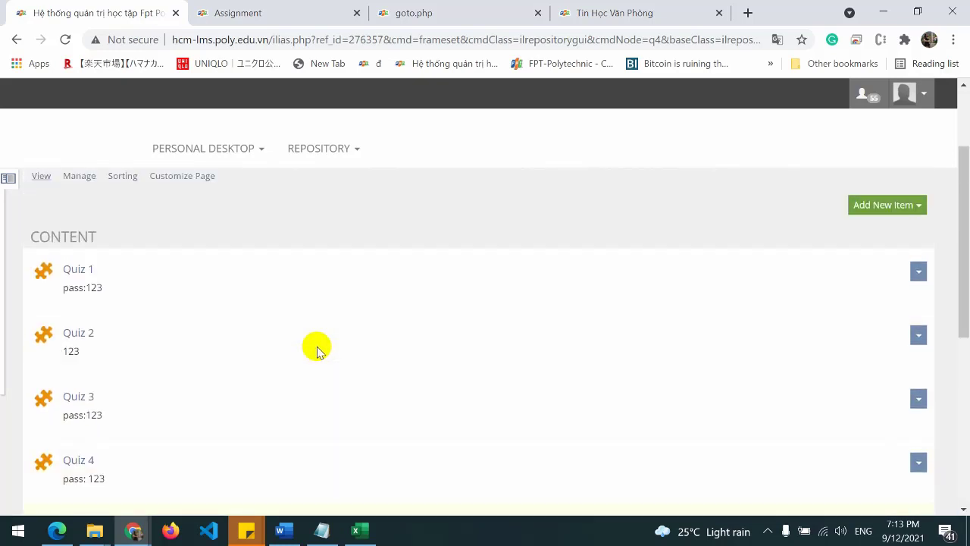
{"action": "scroll", "coordinate": [317, 350], "scroll_direction": "up", "scroll_amount": 2}
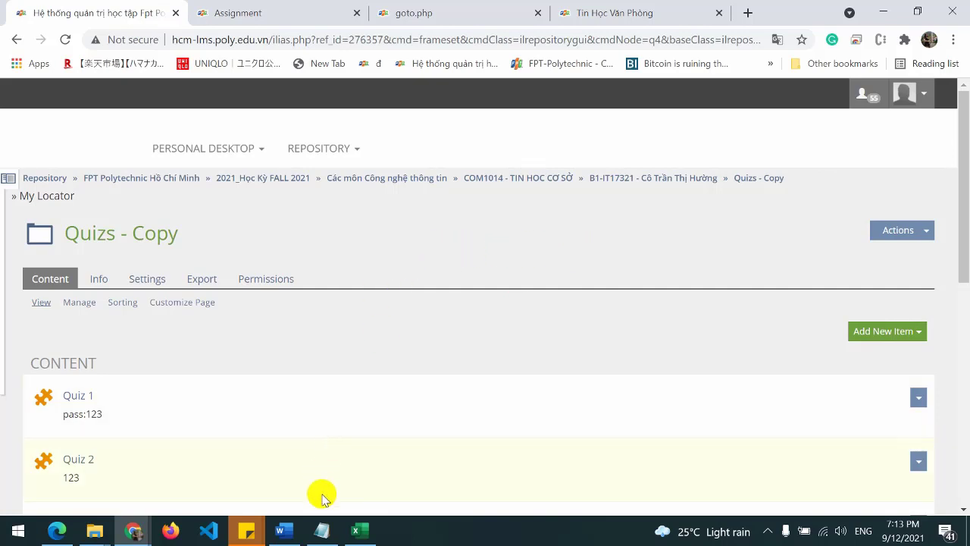
- Switch to the course outline in Notepad and highlight item 2, "Đọc syllabus"
{"action": "left_click", "coordinate": [323, 533]}
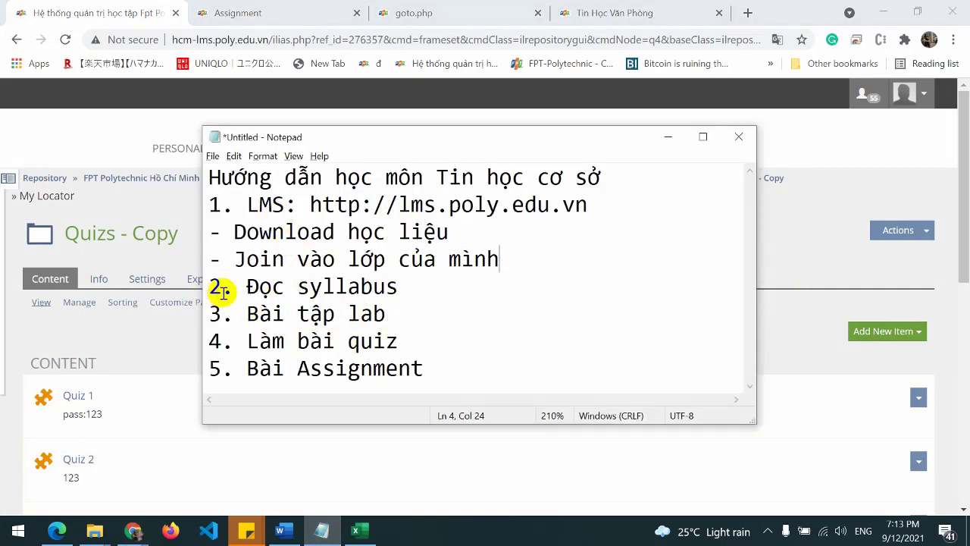
{"action": "left_click_drag", "start_coordinate": [217, 287], "coordinate": [426, 295]}
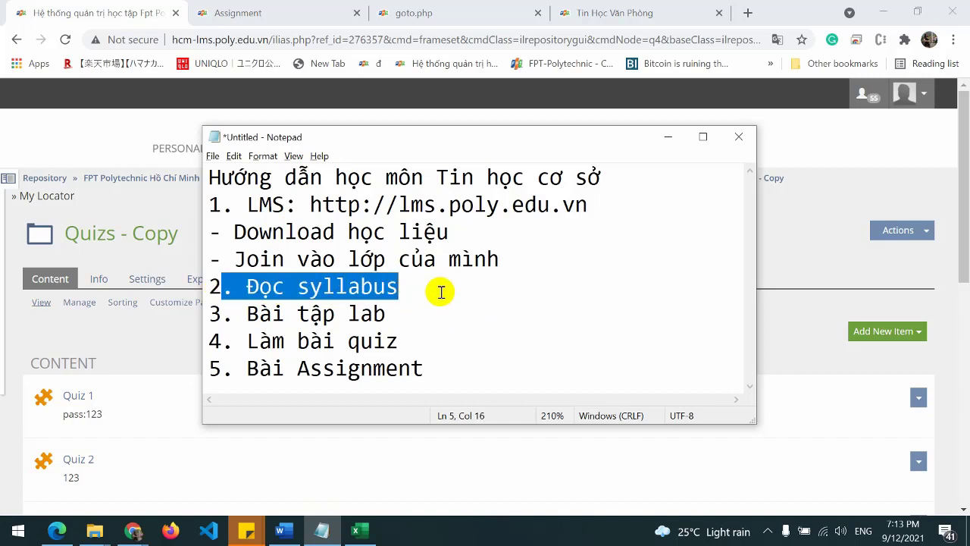
{"action": "left_click", "coordinate": [444, 292]}
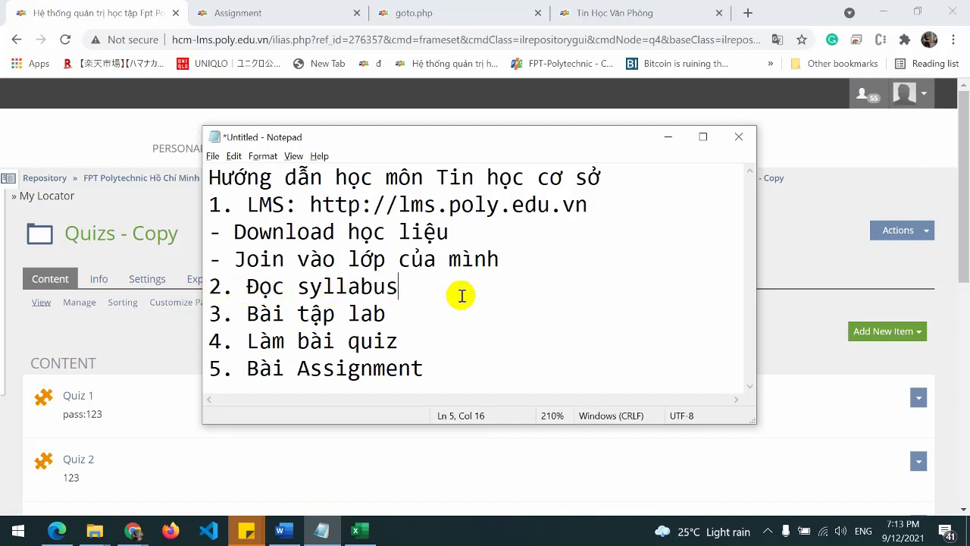
- Switch to the COM1014 syllabus workbook in Excel and review the Time Allocation entry, including in-class, final assessment and self-study hours
{"action": "left_click", "coordinate": [358, 531]}
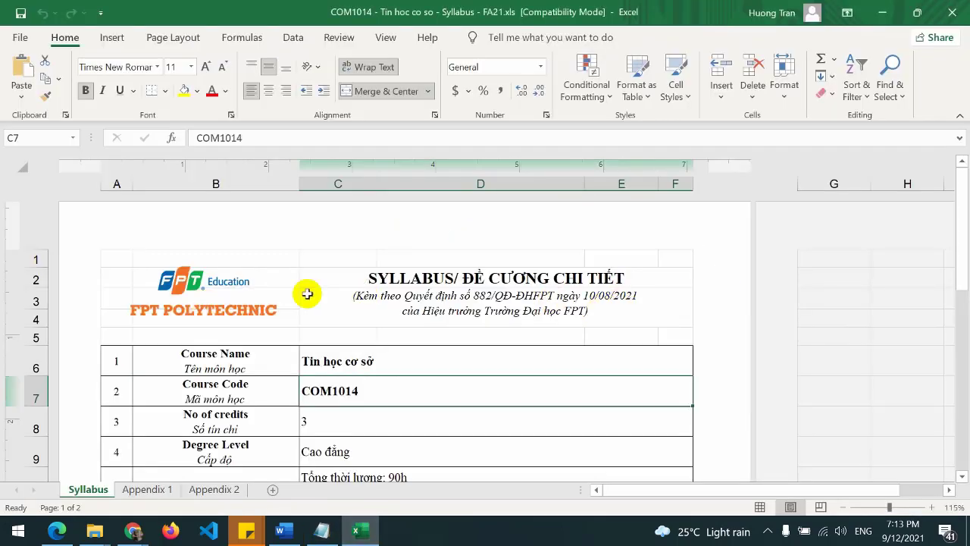
{"action": "scroll", "coordinate": [569, 335], "scroll_direction": "down", "scroll_amount": 2}
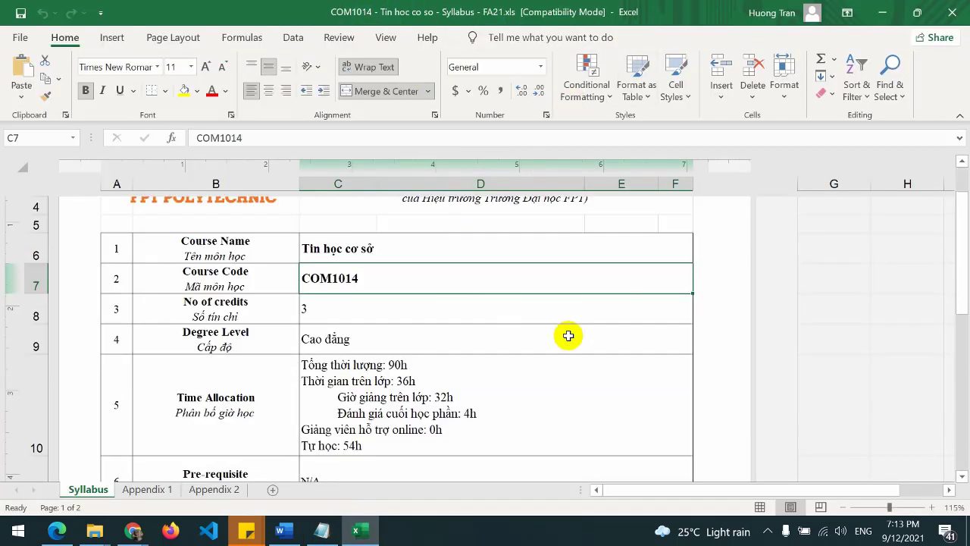
{"action": "scroll", "coordinate": [569, 336], "scroll_direction": "down", "scroll_amount": 1}
{"action": "left_click", "coordinate": [385, 361]}
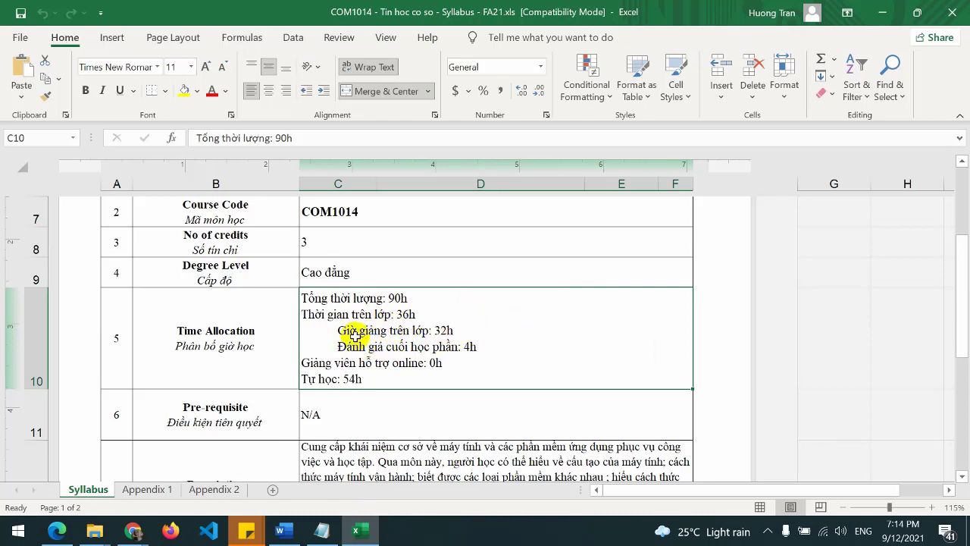
{"action": "double_click", "coordinate": [407, 346]}
{"action": "left_click_drag", "start_coordinate": [337, 346], "coordinate": [486, 349]}
{"action": "left_click", "coordinate": [433, 375]}
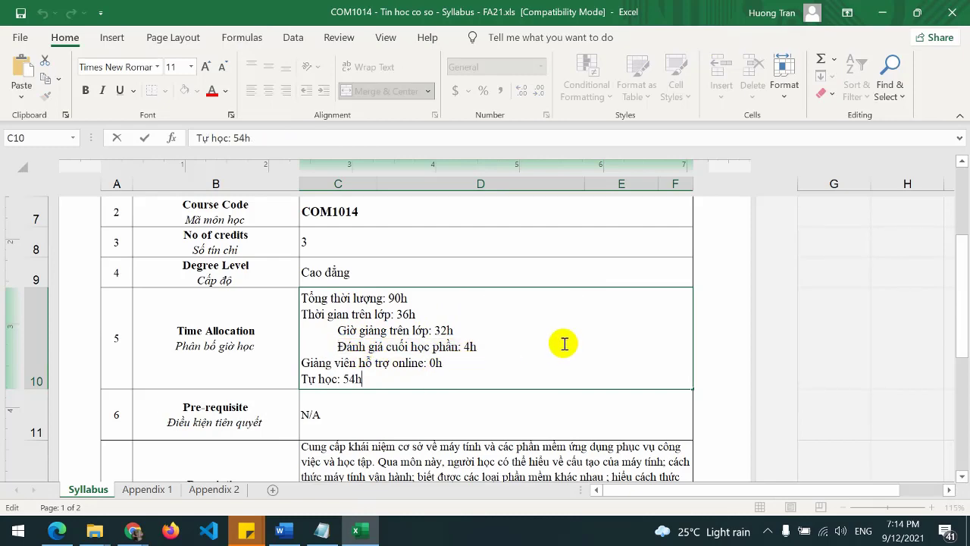
{"action": "scroll", "coordinate": [568, 325], "scroll_direction": "down", "scroll_amount": 1}
{"action": "left_click_drag", "start_coordinate": [313, 288], "coordinate": [396, 285]}
- Review the Pre-requisite, Description and Learning Outcomes entries of the syllabus
{"action": "left_click", "coordinate": [388, 323]}
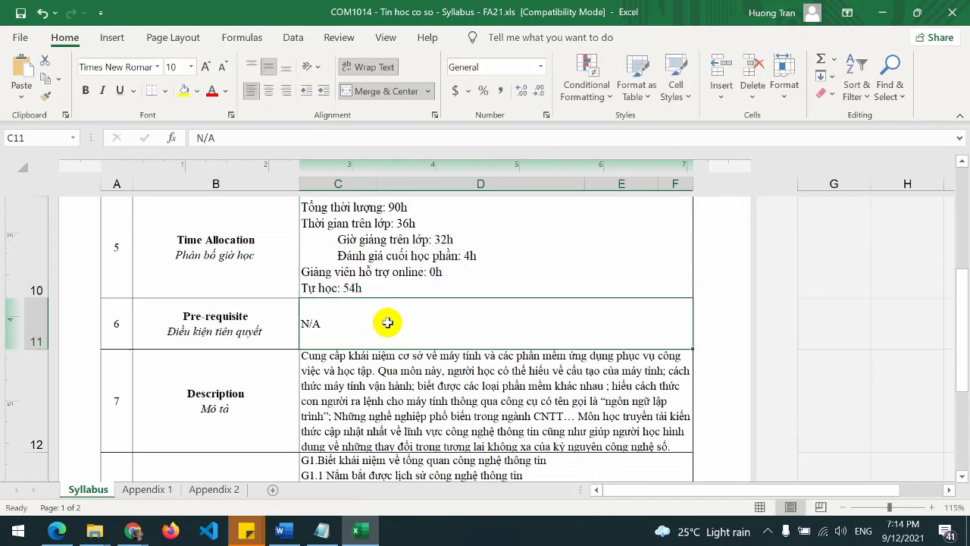
{"action": "scroll", "coordinate": [549, 324], "scroll_direction": "down", "scroll_amount": 1}
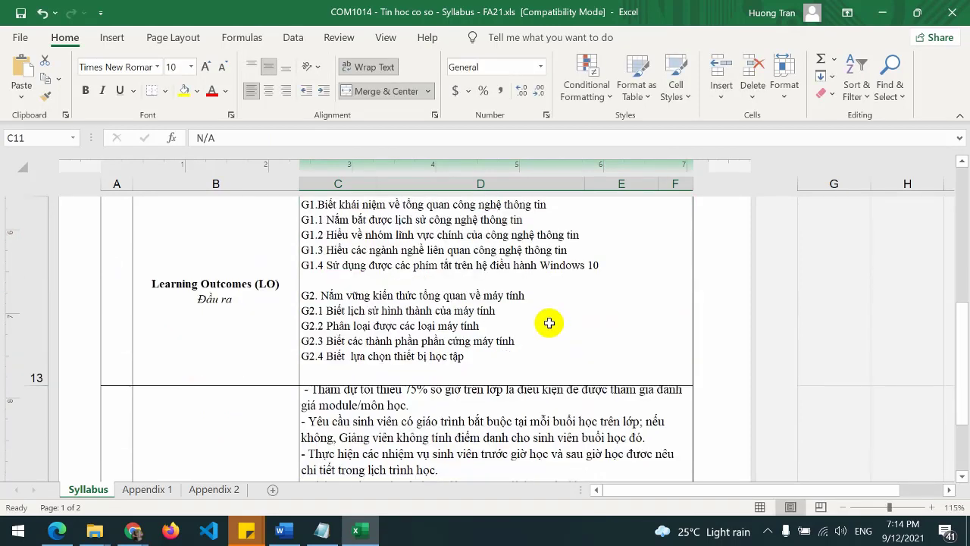
{"action": "left_click", "coordinate": [404, 313]}
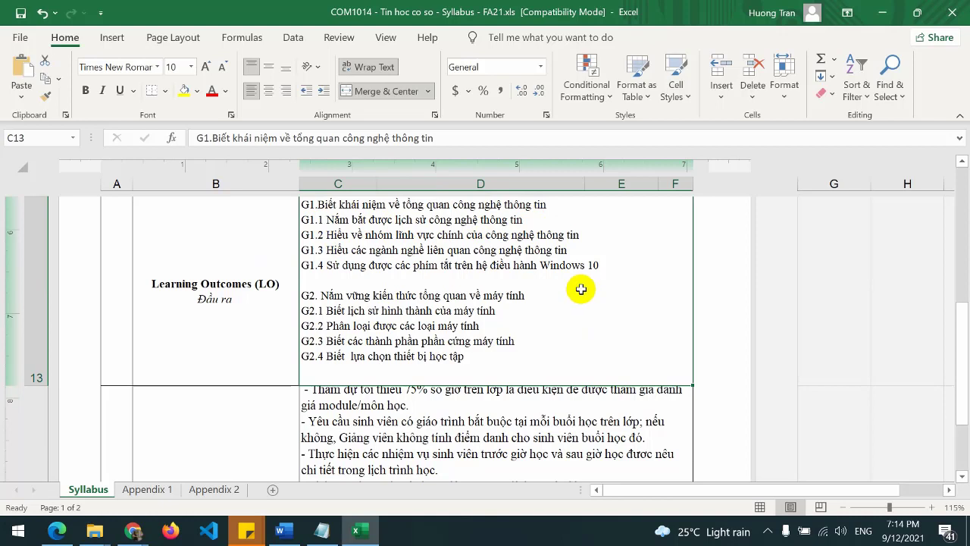
- Examine the Assessment structure entry, highlighting the Assignment defence before the council and the passing criteria
{"action": "scroll", "coordinate": [424, 326], "scroll_direction": "down", "scroll_amount": 3}
{"action": "left_click", "coordinate": [474, 310]}
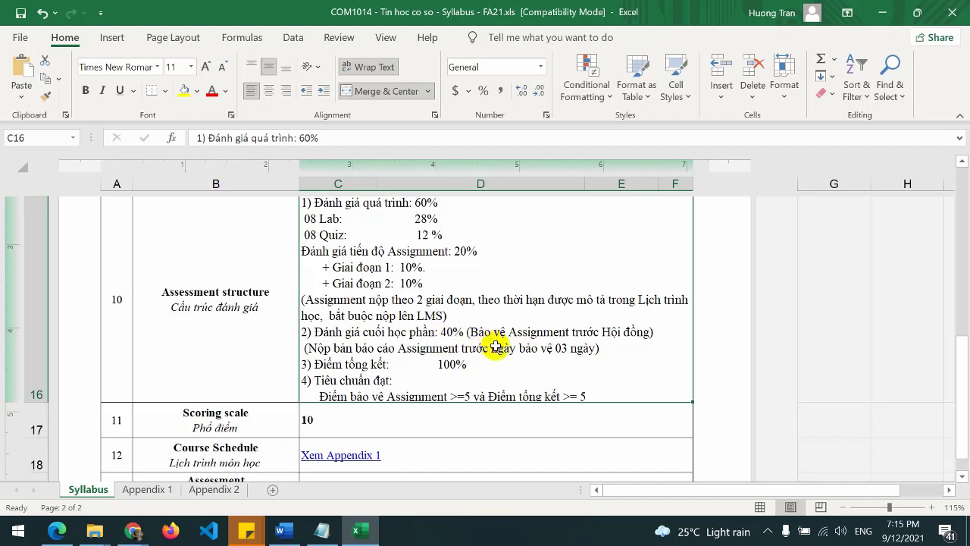
{"action": "double_click", "coordinate": [347, 331]}
{"action": "left_click_drag", "start_coordinate": [400, 348], "coordinate": [464, 350]}
{"action": "left_click_drag", "start_coordinate": [598, 351], "coordinate": [594, 349]}
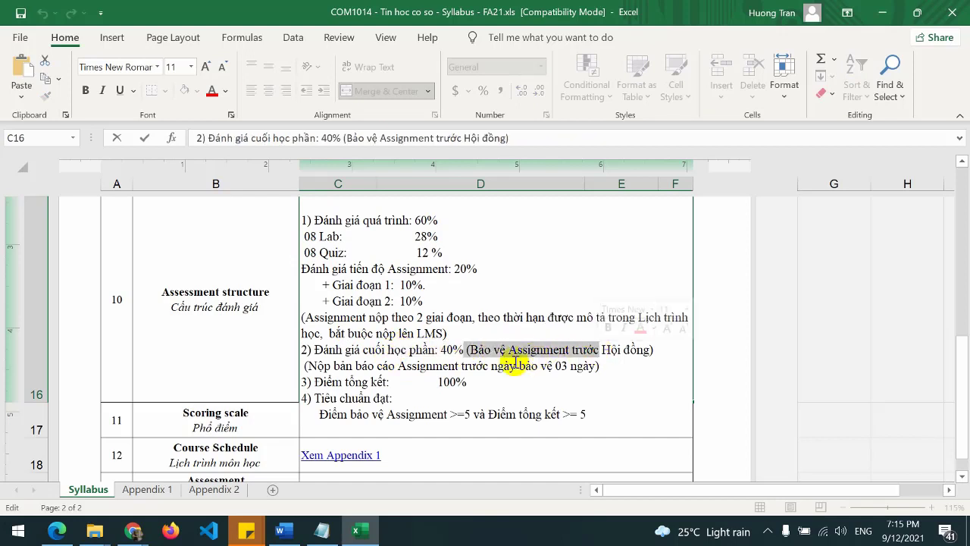
{"action": "left_click", "coordinate": [481, 369]}
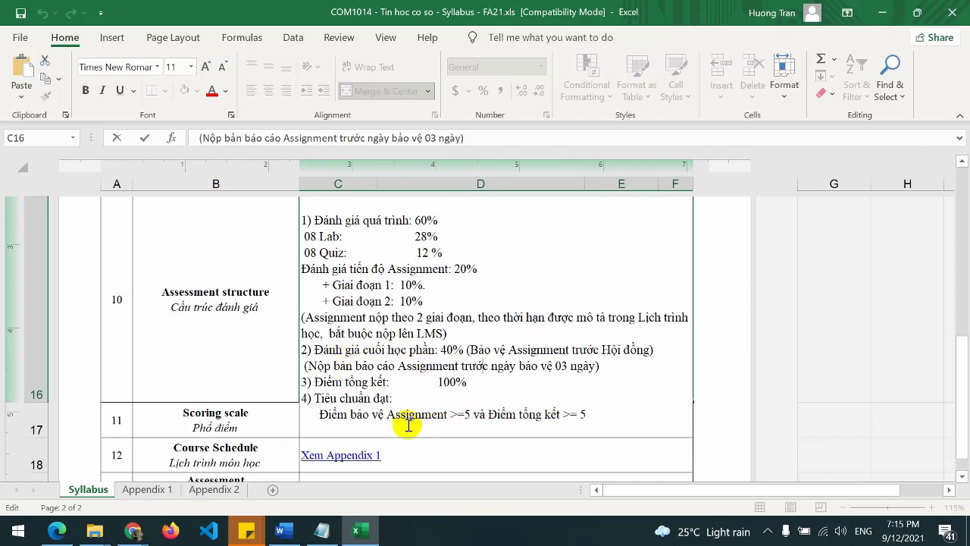
{"action": "left_click_drag", "start_coordinate": [396, 415], "coordinate": [602, 412]}
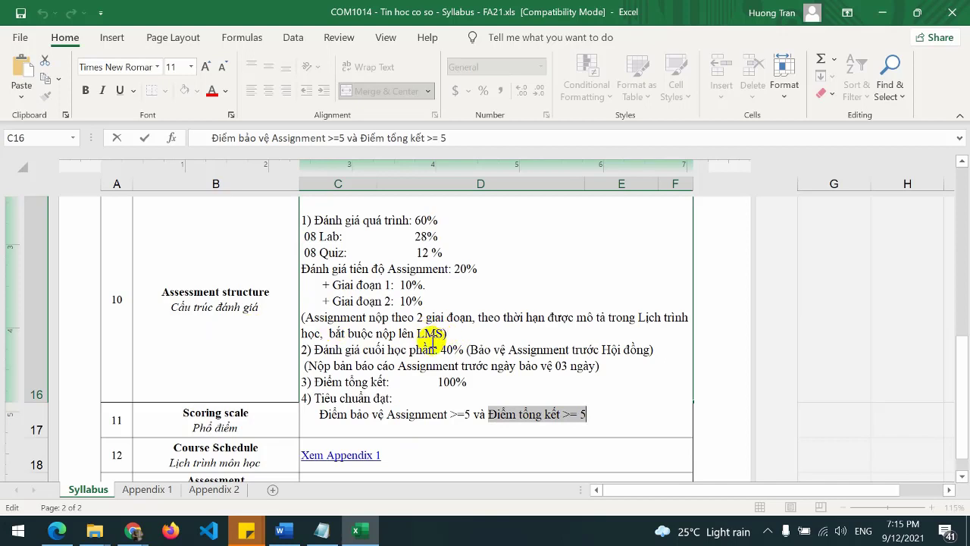
{"action": "left_click", "coordinate": [250, 347]}
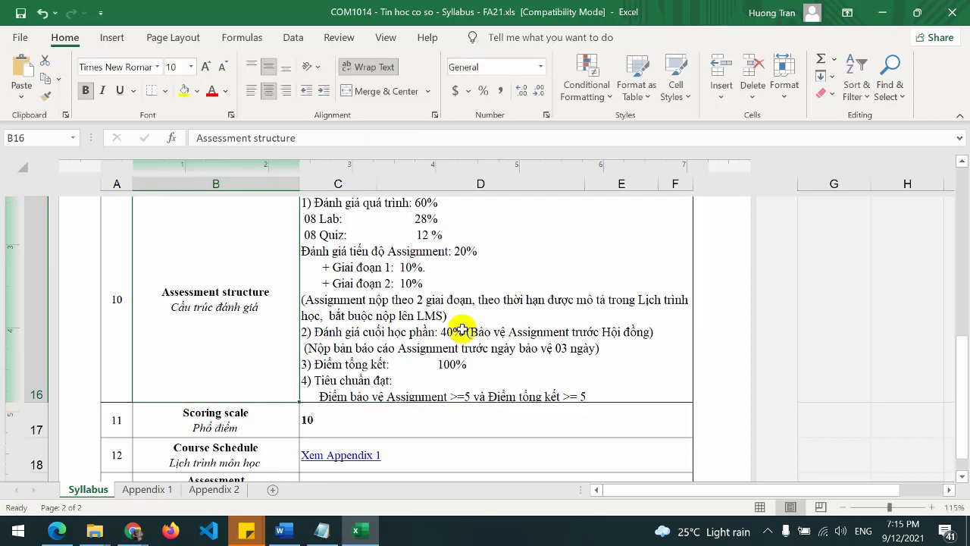
{"action": "left_click", "coordinate": [462, 330]}
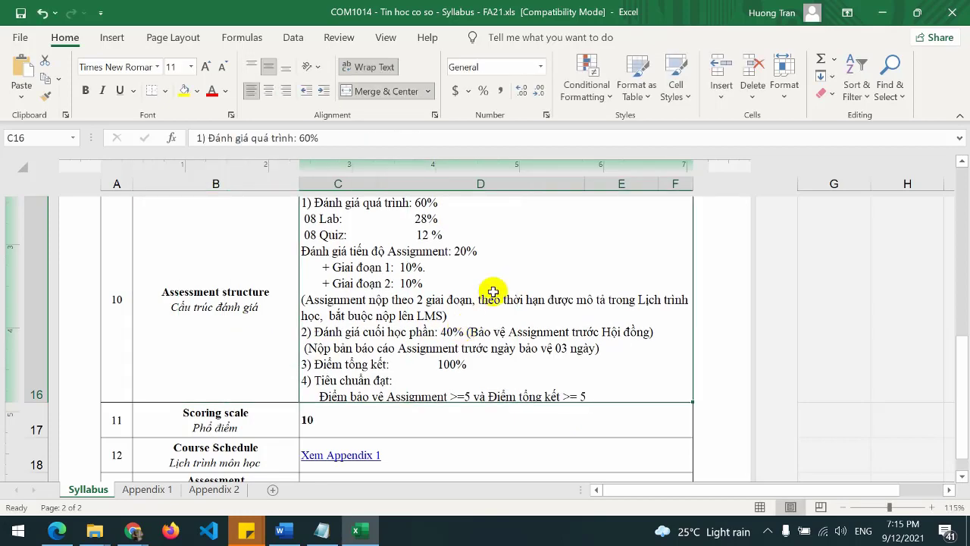
- Open the Appendix 1 course schedule and review the topics of sessions 1 and 2
{"action": "left_click", "coordinate": [148, 489]}
{"action": "scroll", "coordinate": [372, 333], "scroll_direction": "down", "scroll_amount": 1}
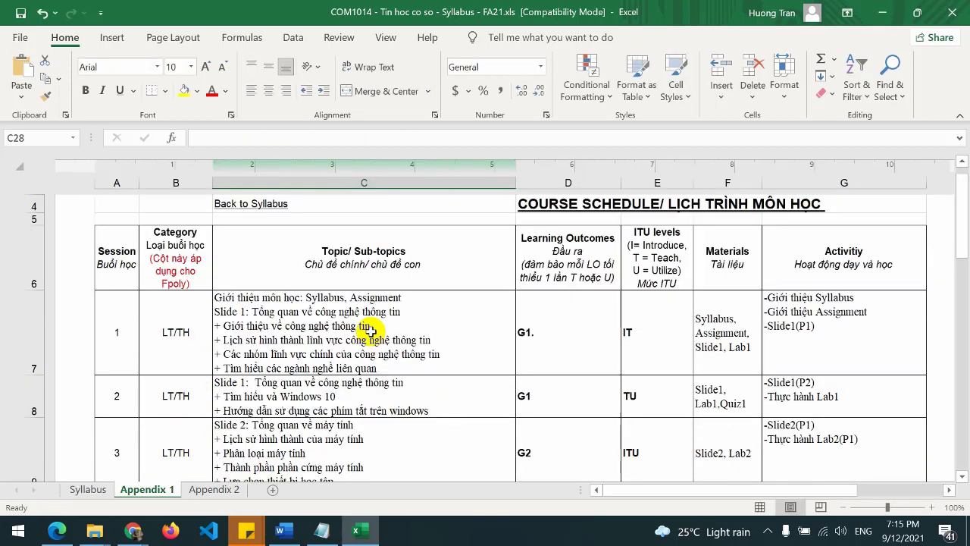
{"action": "left_click", "coordinate": [125, 356]}
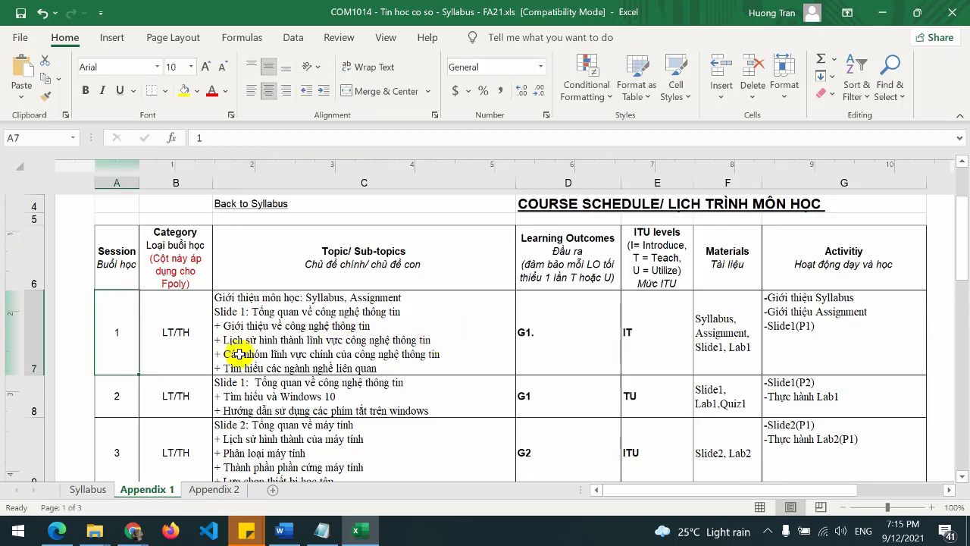
{"action": "left_click", "coordinate": [369, 339]}
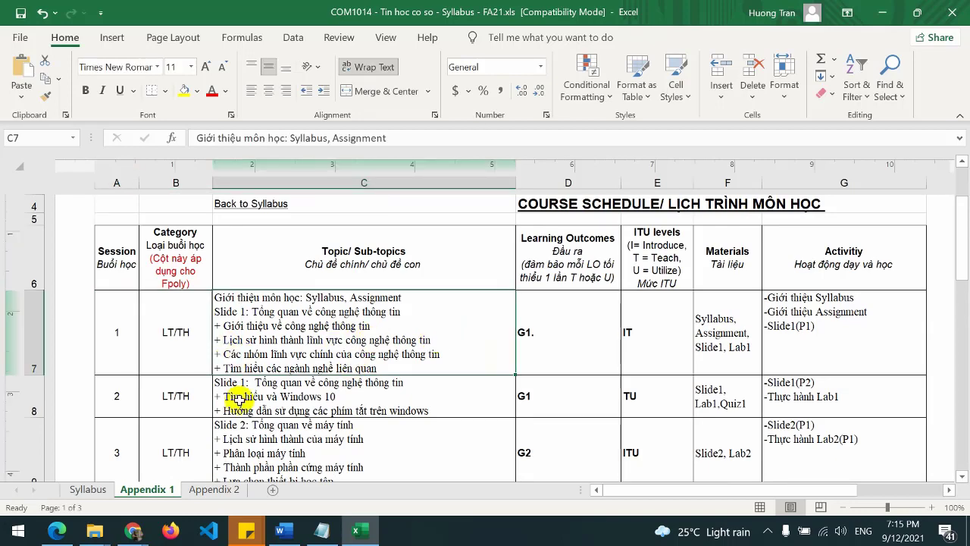
{"action": "left_click", "coordinate": [124, 400]}
{"action": "left_click", "coordinate": [311, 396]}
- Look through the remaining scheduled sessions and read the session 17 activities and final Assignment submission
{"action": "scroll", "coordinate": [321, 383], "scroll_direction": "down", "scroll_amount": 1}
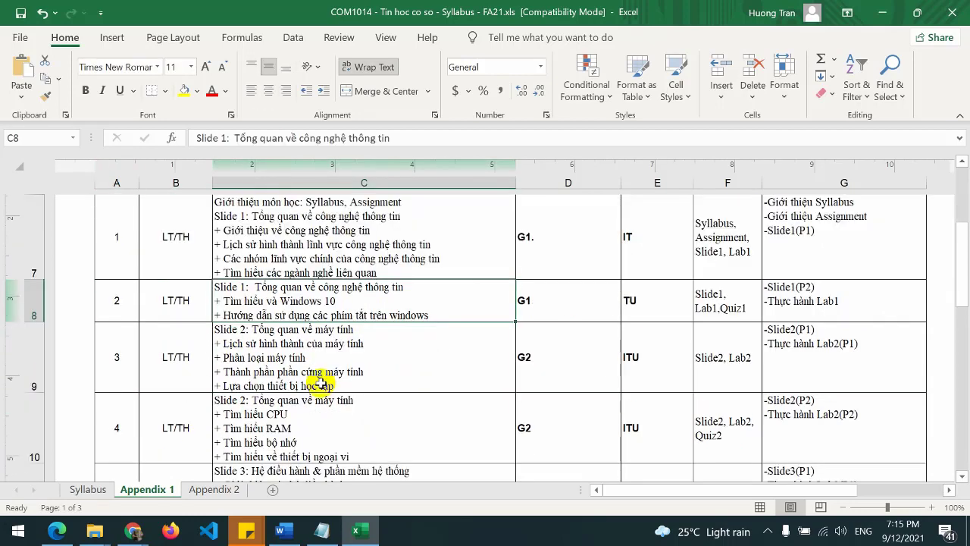
{"action": "scroll", "coordinate": [322, 383], "scroll_direction": "down", "scroll_amount": 4}
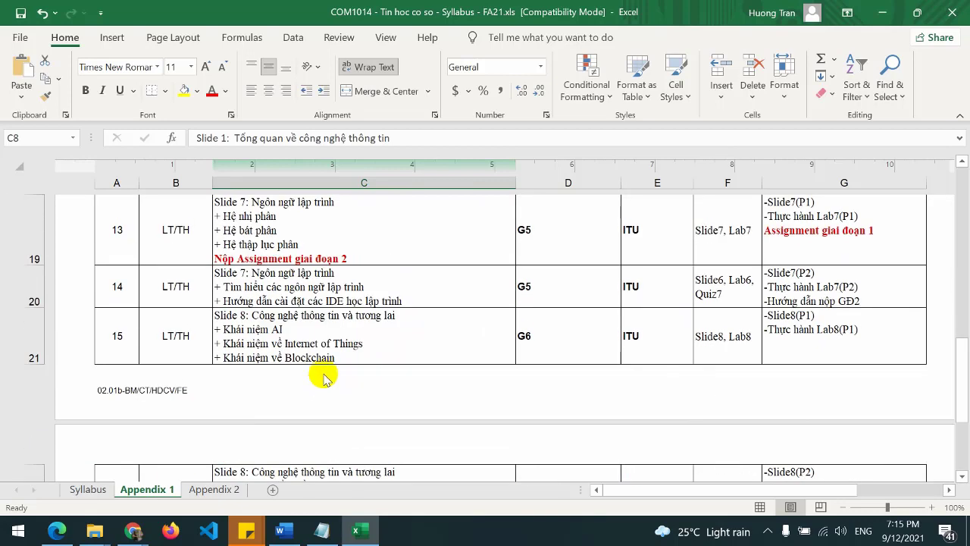
{"action": "scroll", "coordinate": [324, 379], "scroll_direction": "down", "scroll_amount": 2}
{"action": "left_click", "coordinate": [123, 354]}
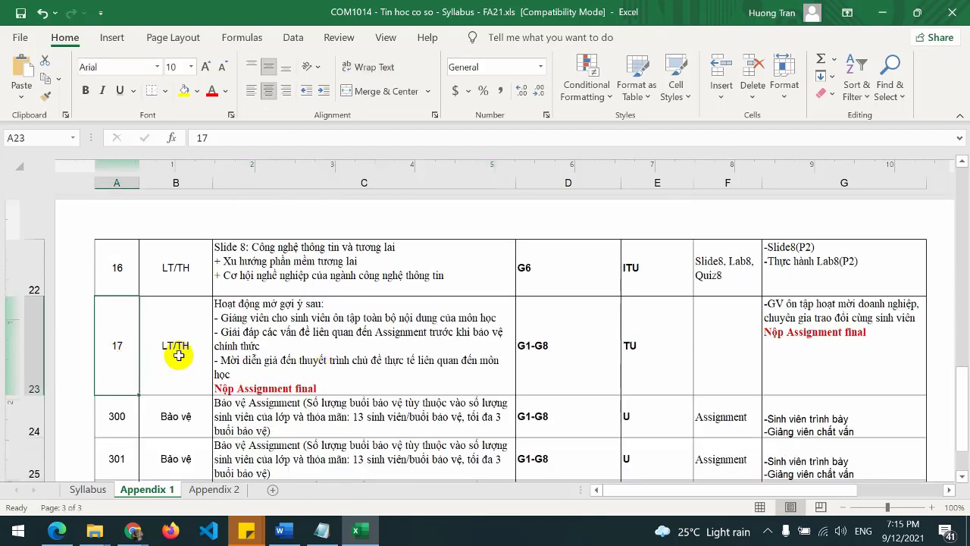
{"action": "left_click", "coordinate": [178, 355]}
{"action": "left_click", "coordinate": [291, 342]}
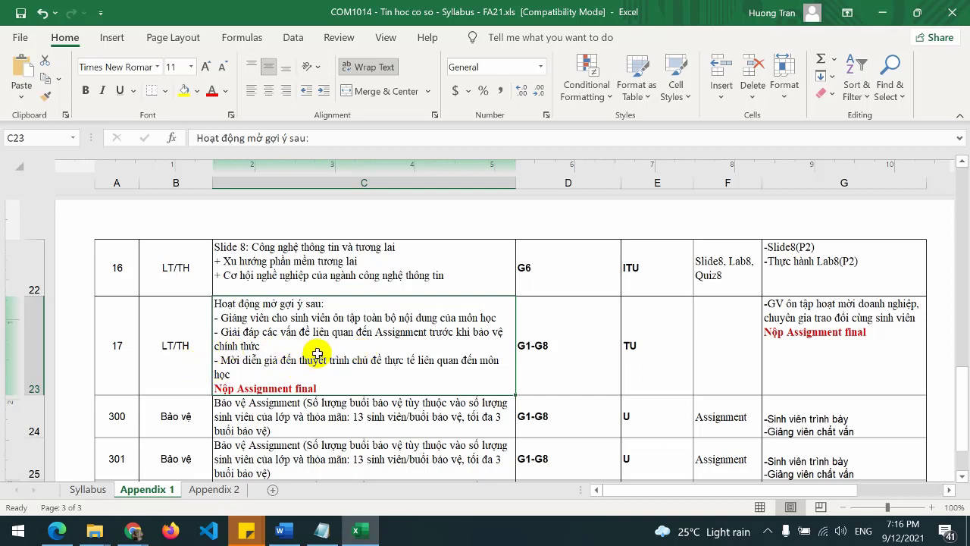
{"action": "scroll", "coordinate": [381, 338], "scroll_direction": "down", "scroll_amount": 3}
{"action": "scroll", "coordinate": [381, 339], "scroll_direction": "up", "scroll_amount": 3}
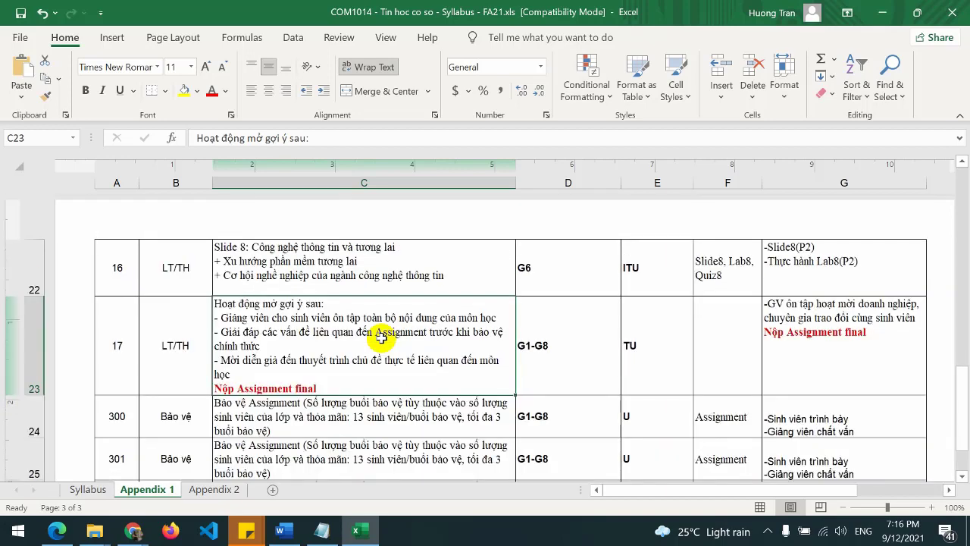
- Examine the Assignment defence sessions 300 to 302, going through their topic cells in C24 to C26
{"action": "left_click", "coordinate": [191, 420]}
{"action": "scroll", "coordinate": [341, 354], "scroll_direction": "down", "scroll_amount": 3}
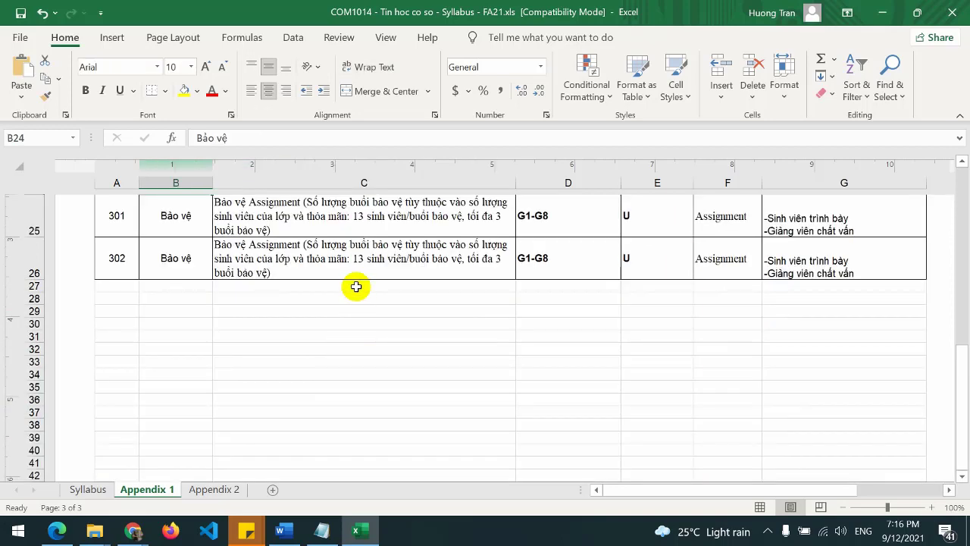
{"action": "left_click", "coordinate": [341, 257]}
{"action": "left_click", "coordinate": [362, 233]}
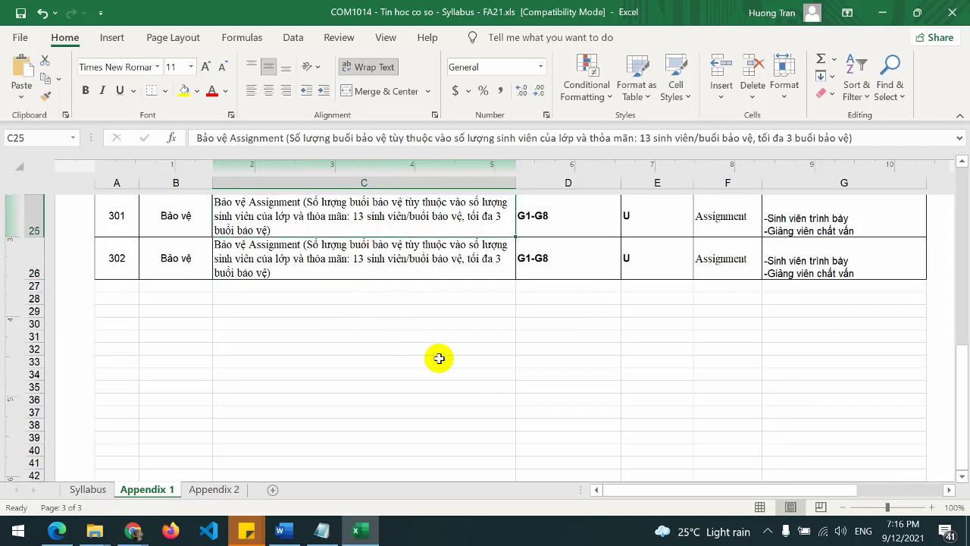
{"action": "key", "text": "Up"}
{"action": "key", "text": "Down"}
{"action": "key", "text": "Up"}
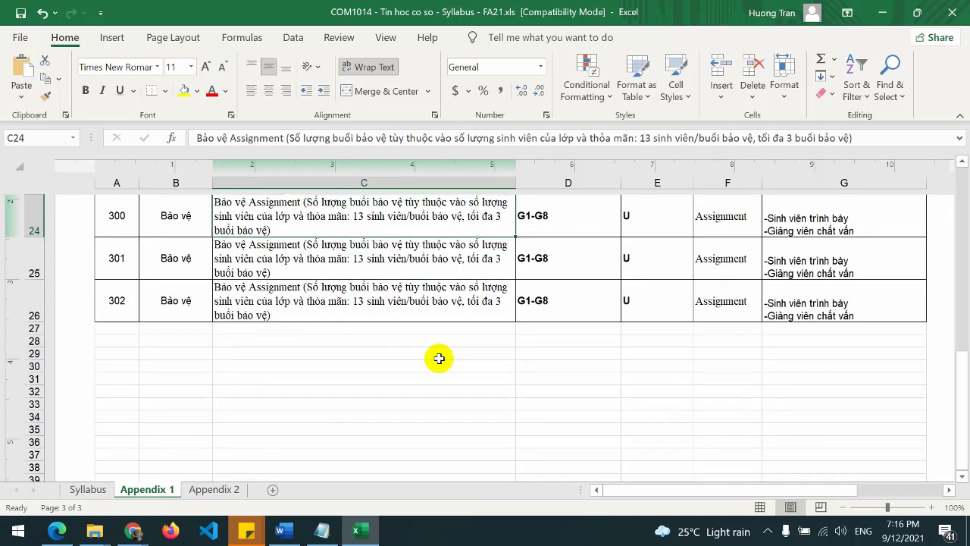
{"action": "key", "text": "Up"}
{"action": "key", "text": "Down"}
{"action": "key", "text": "Down"}
{"action": "key", "text": "Up"}
{"action": "key", "text": "Down"}
{"action": "key", "text": "Down"}
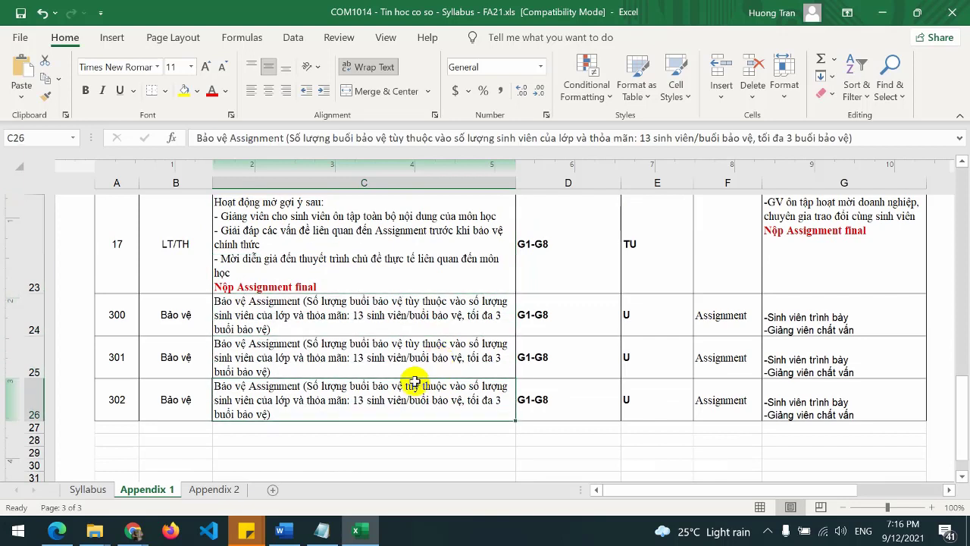
{"action": "left_click", "coordinate": [296, 319]}
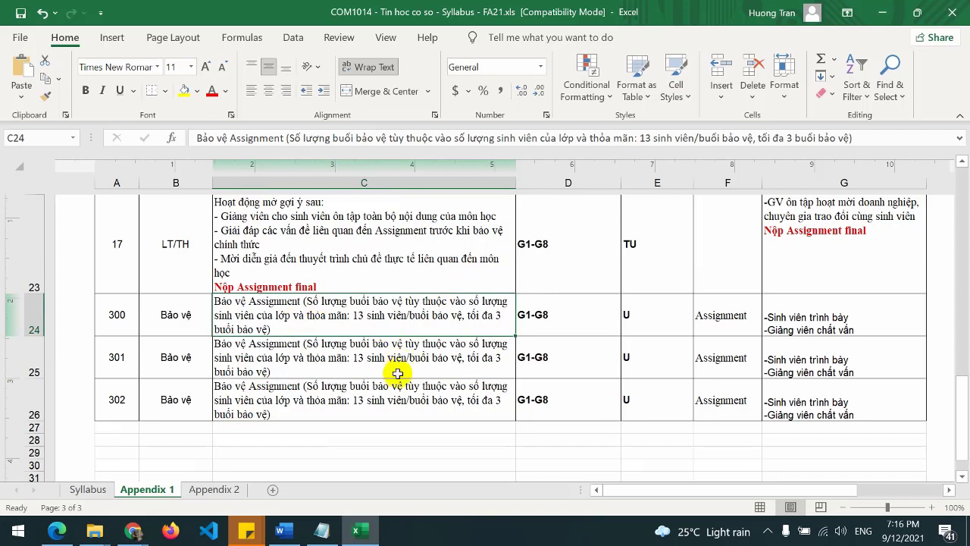
{"action": "left_click", "coordinate": [367, 407]}
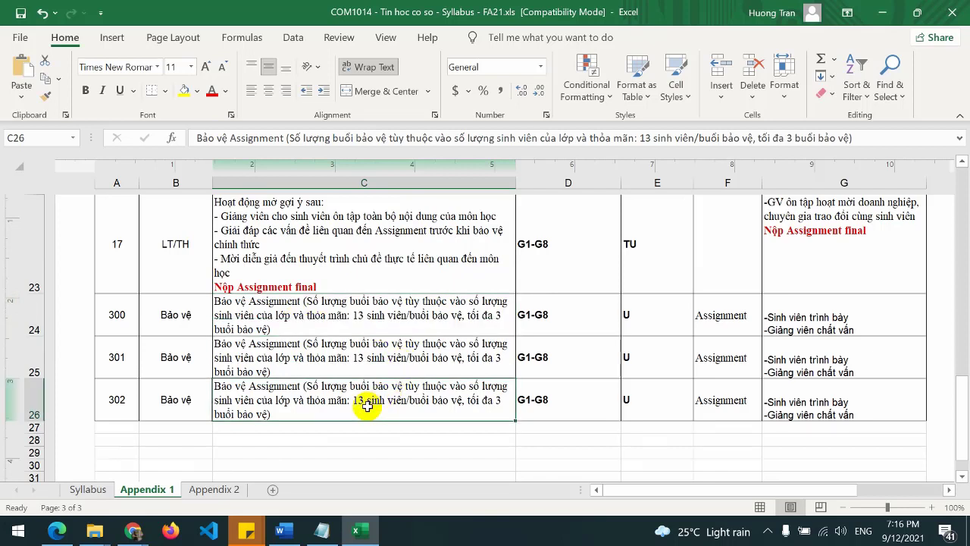
- Review the Assignment defence rows for sessions 300 to 302 across the columns of the schedule table
{"action": "left_click", "coordinate": [373, 365]}
{"action": "left_click", "coordinate": [354, 306]}
{"action": "left_click", "coordinate": [308, 347]}
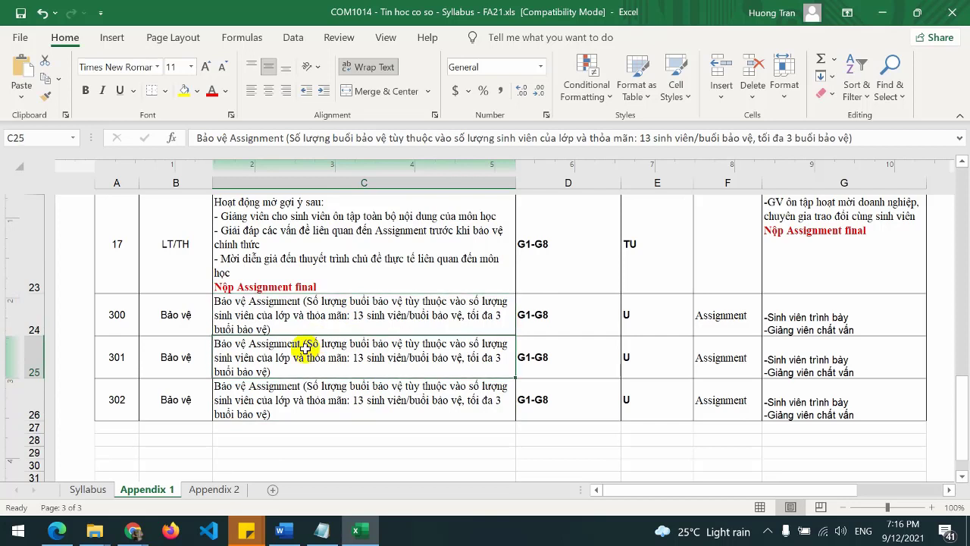
{"action": "left_click_drag", "start_coordinate": [115, 318], "coordinate": [785, 393]}
{"action": "left_click", "coordinate": [297, 402]}
- Open the Appendix 2 assessment structure and examine the Lab 1 to Lab 8 and Quiz 1 entries, including the quiz weight in C13
{"action": "left_click", "coordinate": [211, 491]}
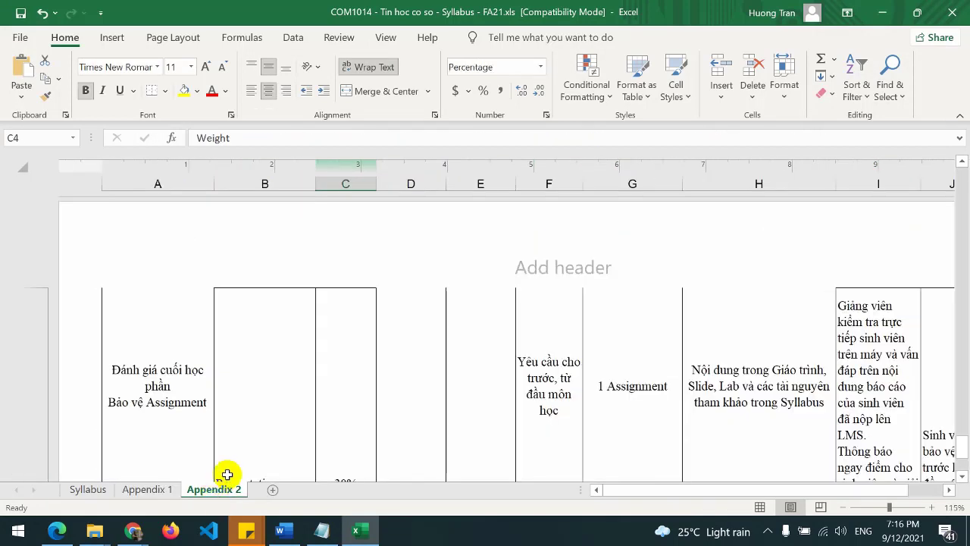
{"action": "scroll", "coordinate": [674, 330], "scroll_direction": "up", "scroll_amount": 3}
{"action": "scroll", "coordinate": [674, 330], "scroll_direction": "up", "scroll_amount": 6}
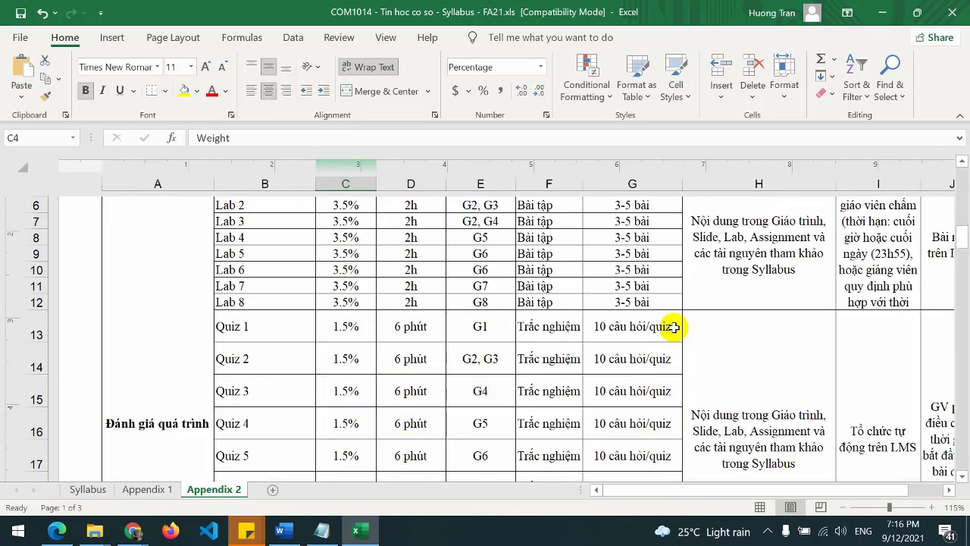
{"action": "scroll", "coordinate": [672, 322], "scroll_direction": "down", "scroll_amount": 2}
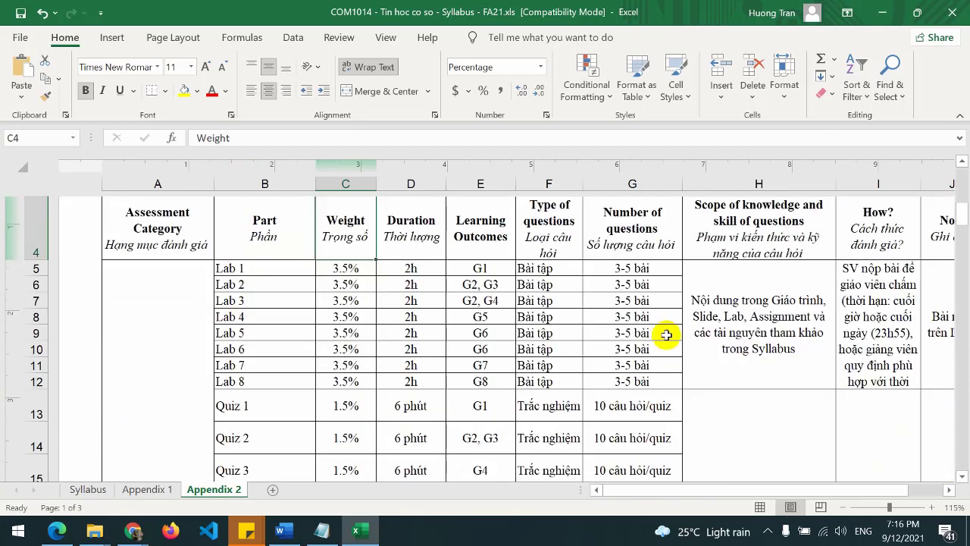
{"action": "left_click", "coordinate": [269, 273]}
{"action": "left_click", "coordinate": [264, 379]}
{"action": "left_click", "coordinate": [255, 410]}
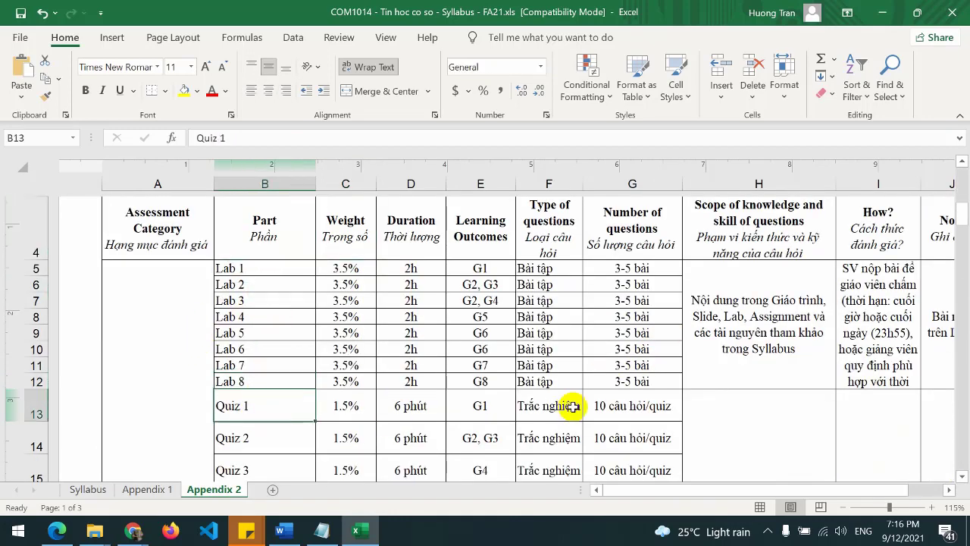
{"action": "scroll", "coordinate": [513, 351], "scroll_direction": "down", "scroll_amount": 1}
{"action": "left_click", "coordinate": [333, 319]}
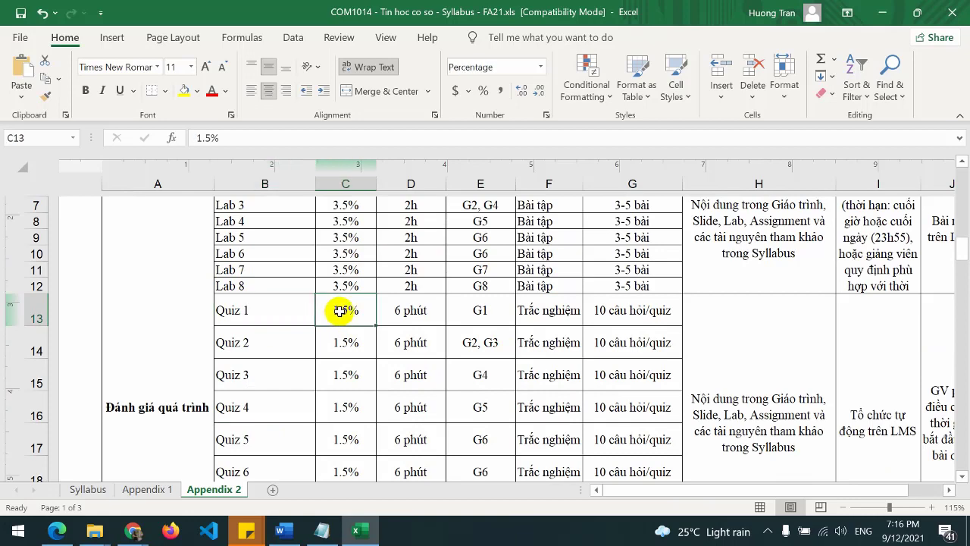
- Examine the remaining assessment parts, from the later quizzes through Assignment GĐ 1, GĐ 2 and Document, and return to the table header
{"action": "scroll", "coordinate": [464, 333], "scroll_direction": "down", "scroll_amount": 2}
{"action": "scroll", "coordinate": [461, 342], "scroll_direction": "down", "scroll_amount": 5}
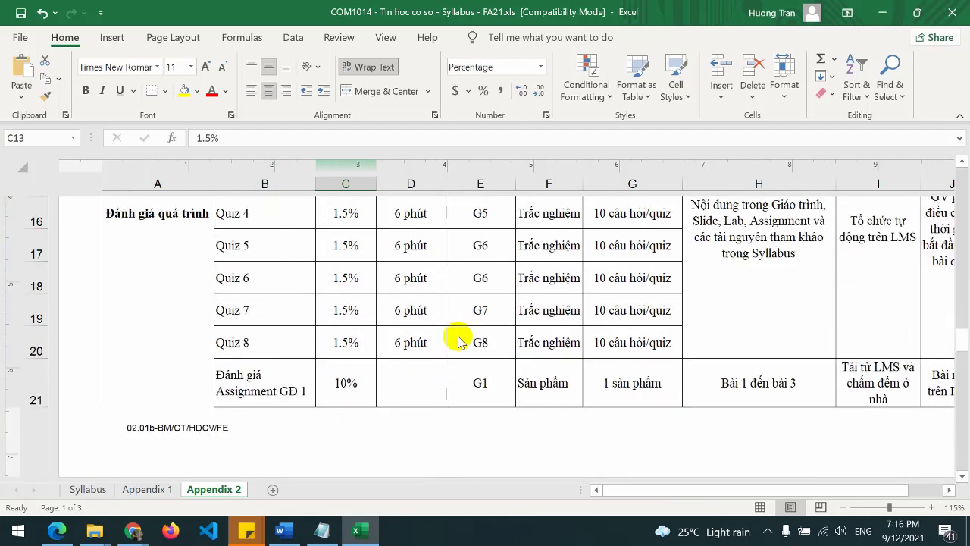
{"action": "scroll", "coordinate": [458, 337], "scroll_direction": "up", "scroll_amount": 4}
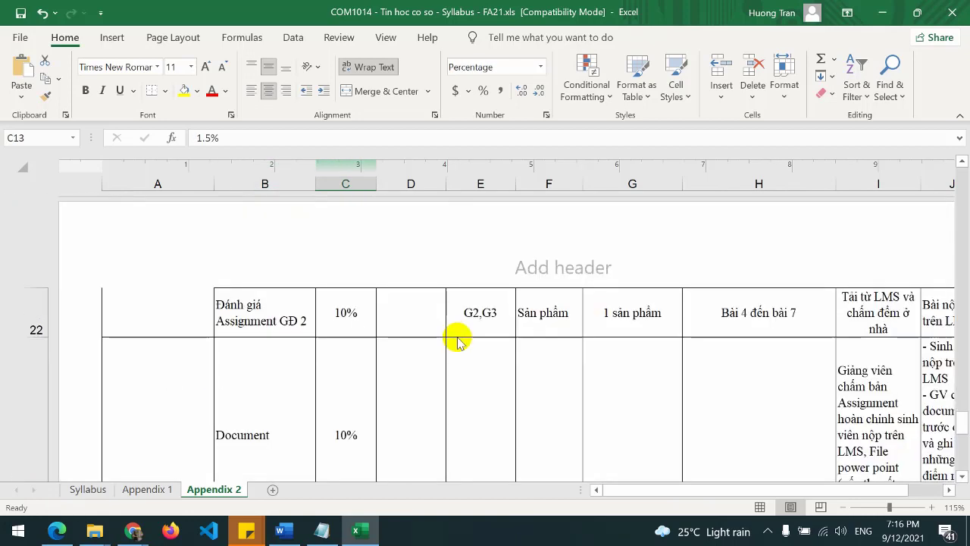
{"action": "left_click", "coordinate": [255, 286]}
{"action": "left_click", "coordinate": [404, 294]}
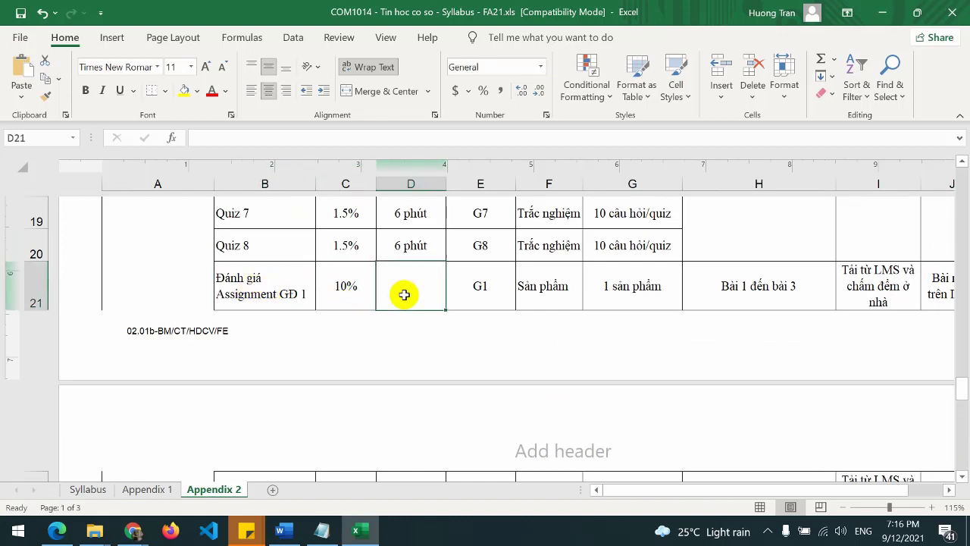
{"action": "scroll", "coordinate": [404, 294], "scroll_direction": "down", "scroll_amount": 3}
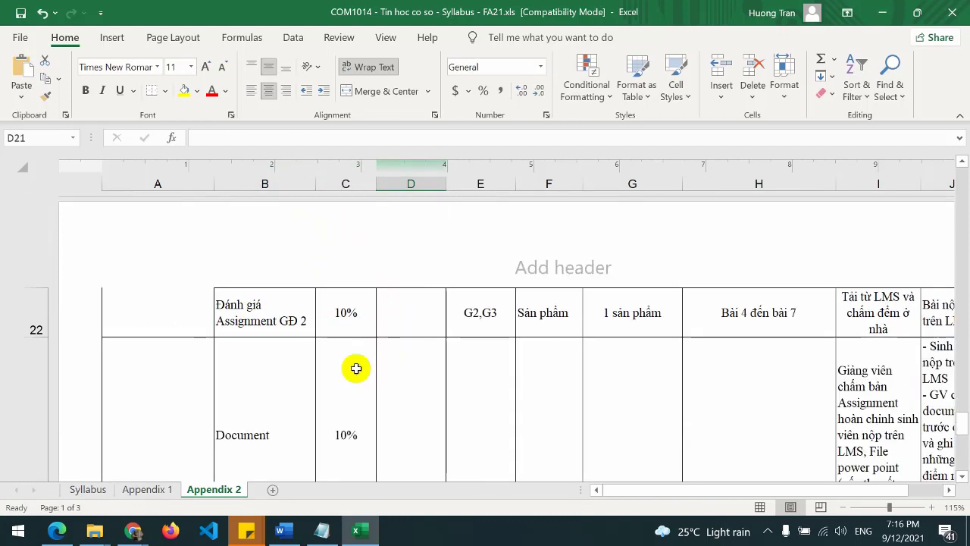
{"action": "left_click", "coordinate": [310, 410]}
{"action": "left_click", "coordinate": [353, 403]}
{"action": "scroll", "coordinate": [353, 387], "scroll_direction": "down", "scroll_amount": 3}
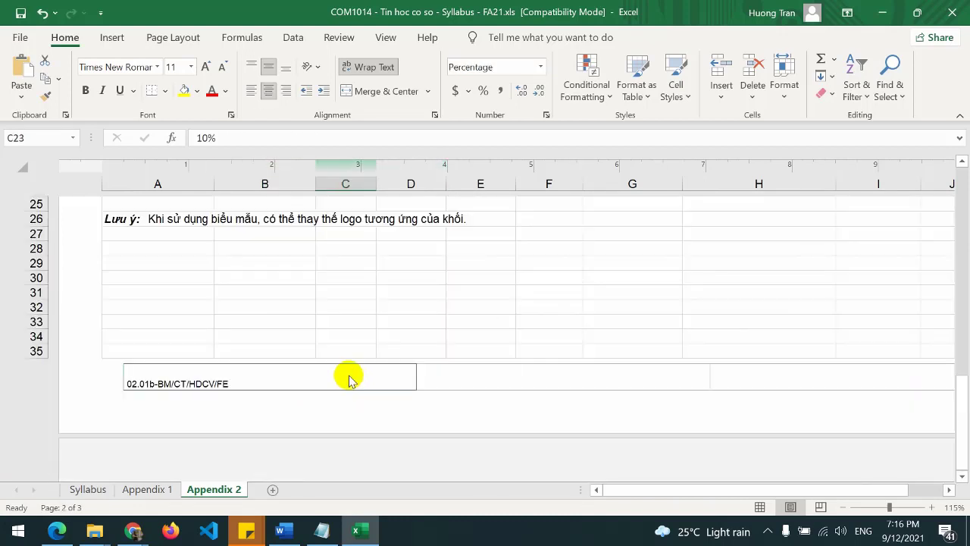
{"action": "scroll", "coordinate": [412, 347], "scroll_direction": "up", "scroll_amount": 5}
{"action": "scroll", "coordinate": [415, 350], "scroll_direction": "up", "scroll_amount": 2}
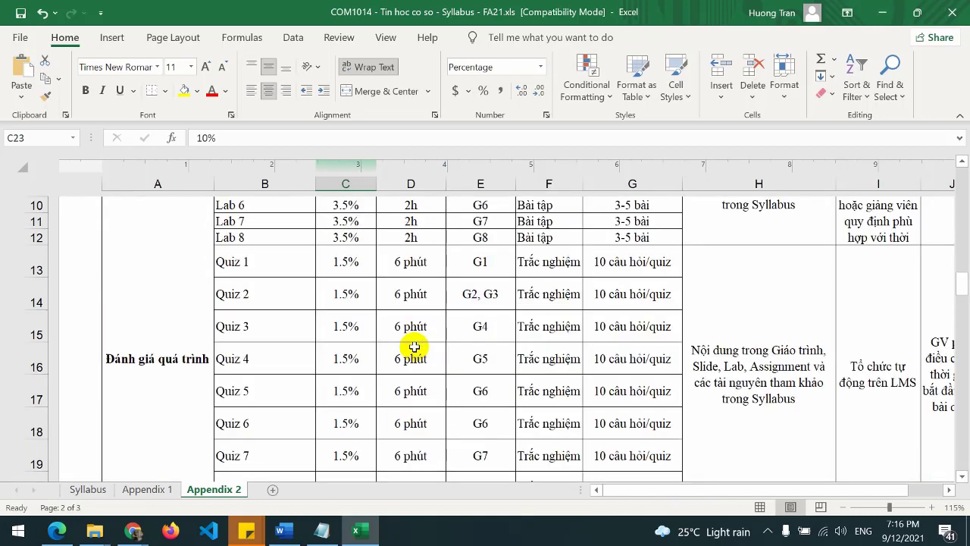
{"action": "scroll", "coordinate": [415, 348], "scroll_direction": "up", "scroll_amount": 4}
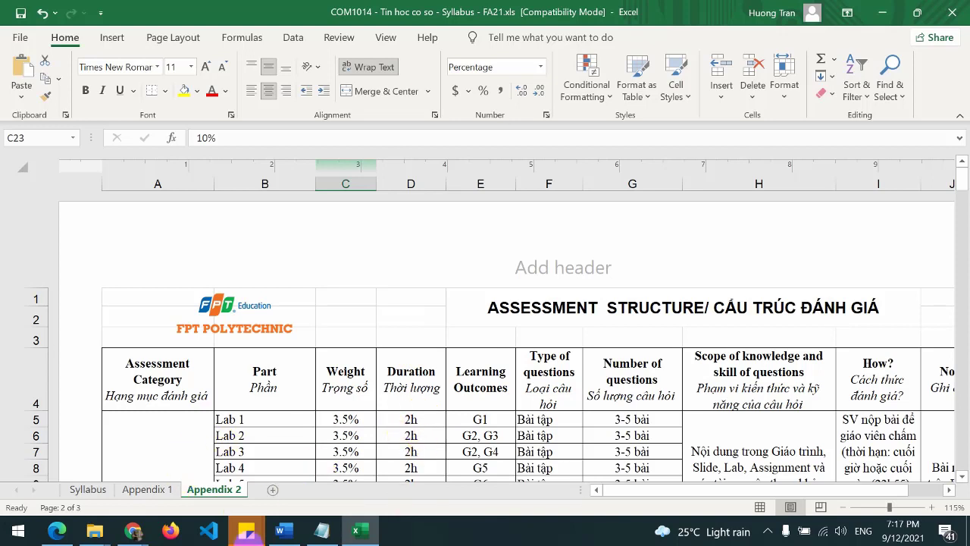
- Switch to the Notepad outline and highlight item 3, "Bài tập lab"
{"action": "left_click", "coordinate": [322, 531]}
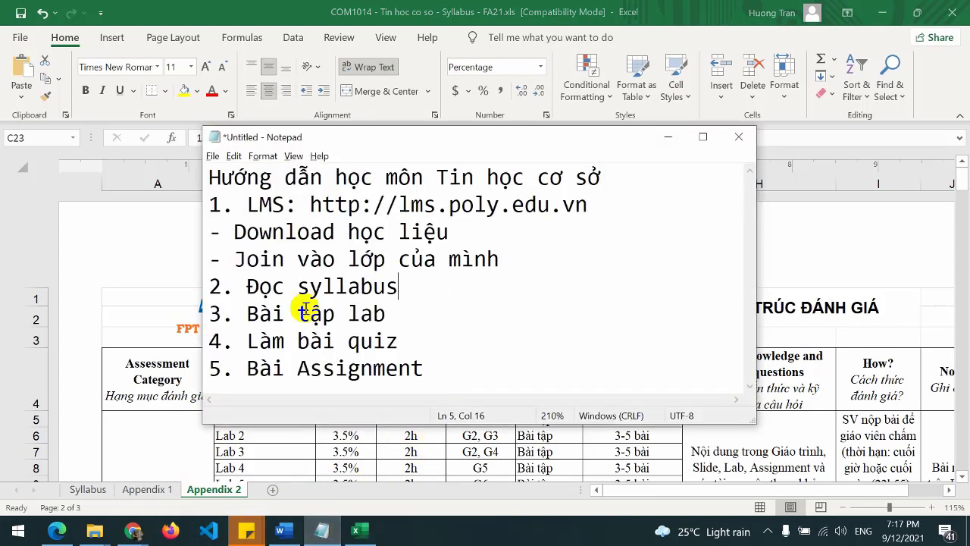
{"action": "left_click_drag", "start_coordinate": [244, 313], "coordinate": [401, 313]}
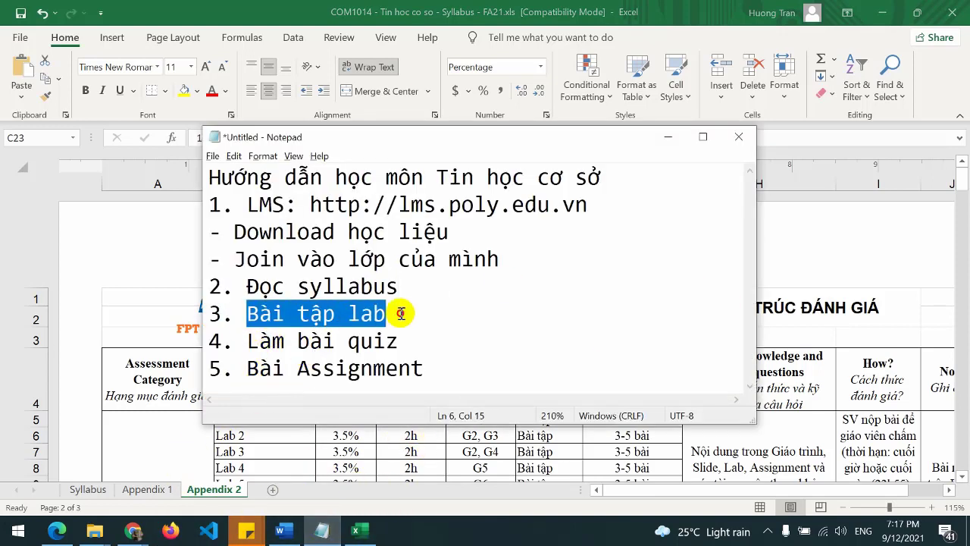
{"action": "left_click", "coordinate": [447, 312]}
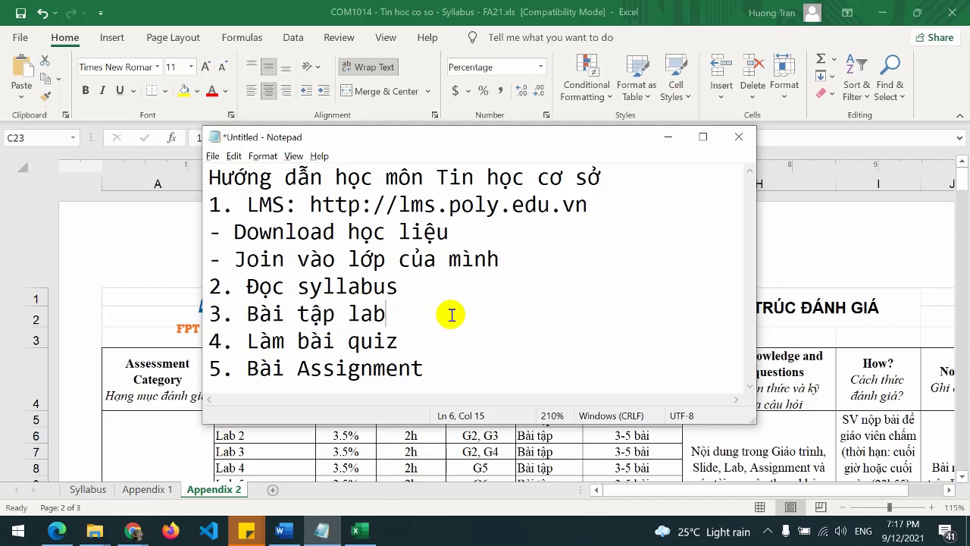
- Switch to the Lab2 PDF in Chrome and show its first page enlarged to 156%
{"action": "left_click", "coordinate": [135, 533]}
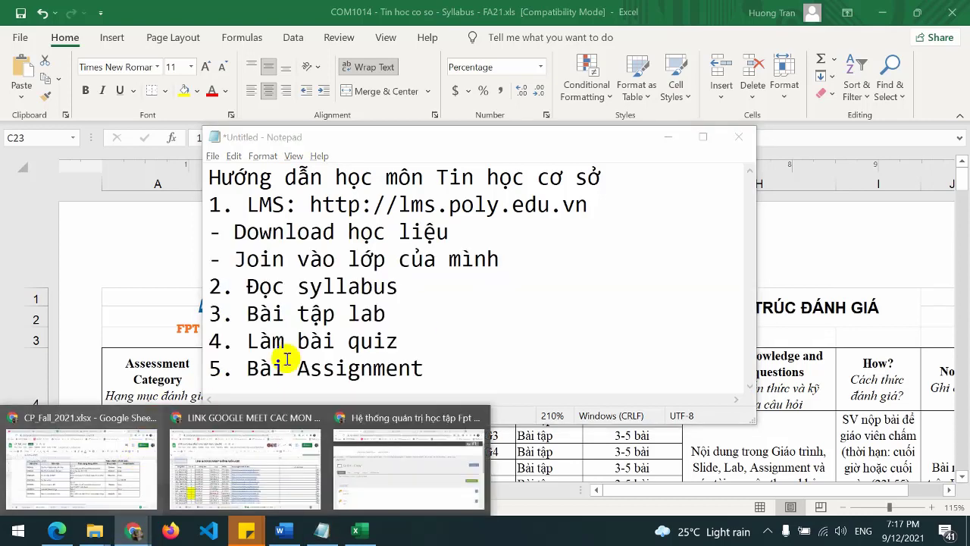
{"action": "left_click", "coordinate": [394, 476]}
{"action": "left_click", "coordinate": [432, 15]}
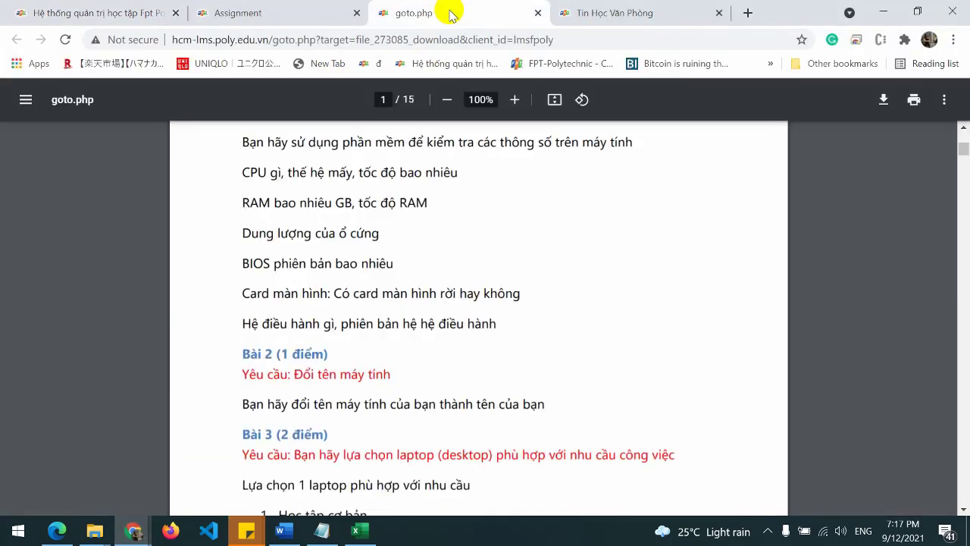
{"action": "scroll", "coordinate": [523, 285], "scroll_direction": "up", "scroll_amount": 4}
{"action": "scroll", "coordinate": [531, 290], "scroll_direction": "up", "scroll_amount": 1}
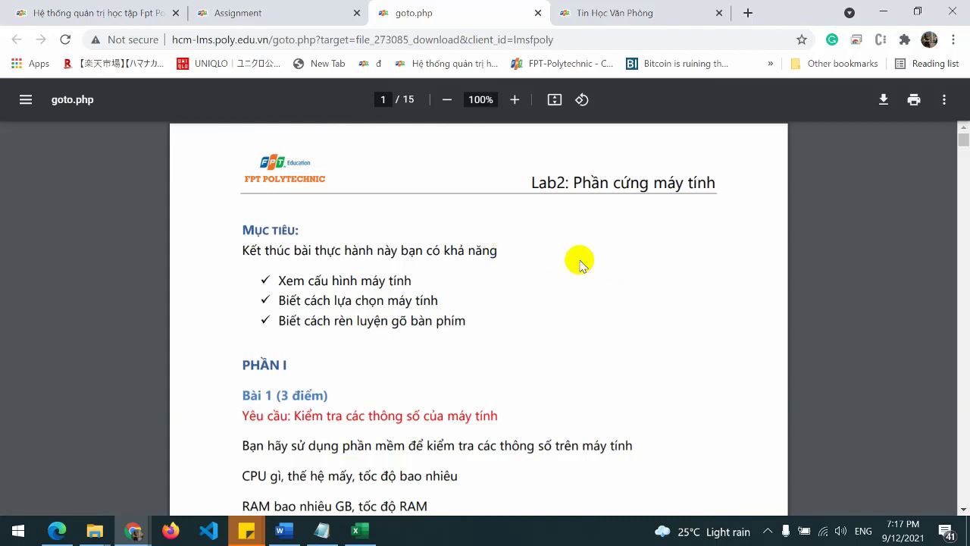
{"action": "scroll", "coordinate": [544, 321], "scroll_direction": "up", "scroll_amount": 3}
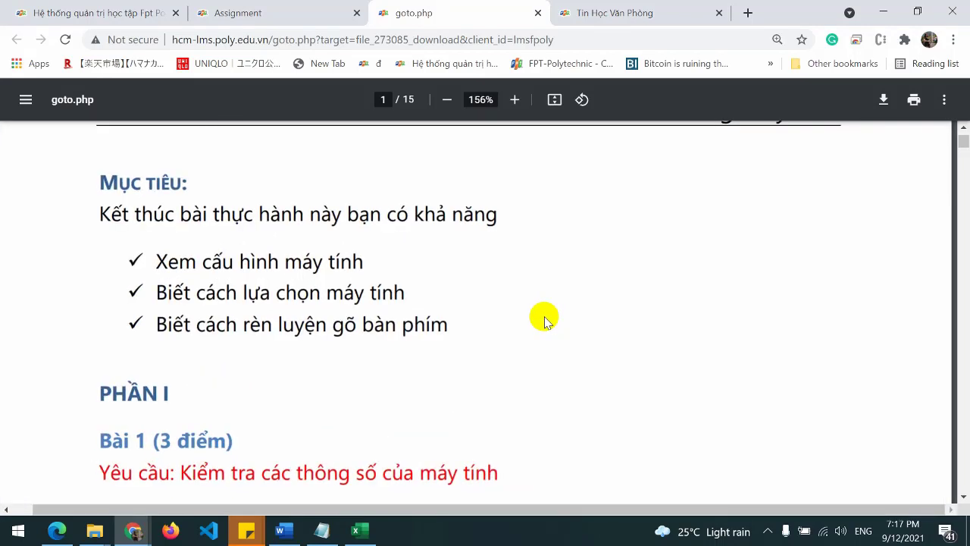
- Highlight the sentence introducing the Lab2 objectives and skim the exercises on the following pages
{"action": "left_click_drag", "start_coordinate": [102, 213], "coordinate": [526, 220]}
{"action": "left_click", "coordinate": [407, 308]}
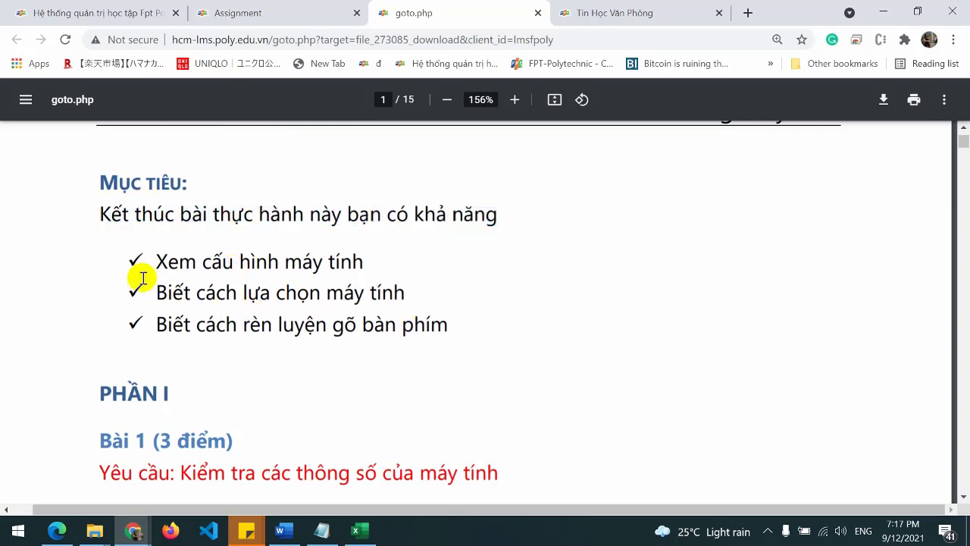
{"action": "scroll", "coordinate": [593, 304], "scroll_direction": "down", "scroll_amount": 2}
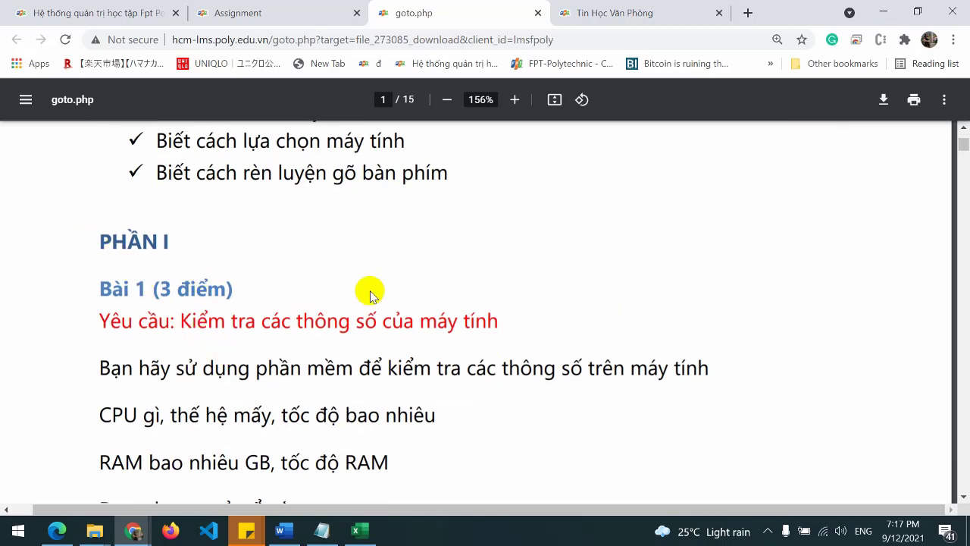
{"action": "scroll", "coordinate": [372, 292], "scroll_direction": "down", "scroll_amount": 7}
{"action": "scroll", "coordinate": [372, 292], "scroll_direction": "down", "scroll_amount": 8}
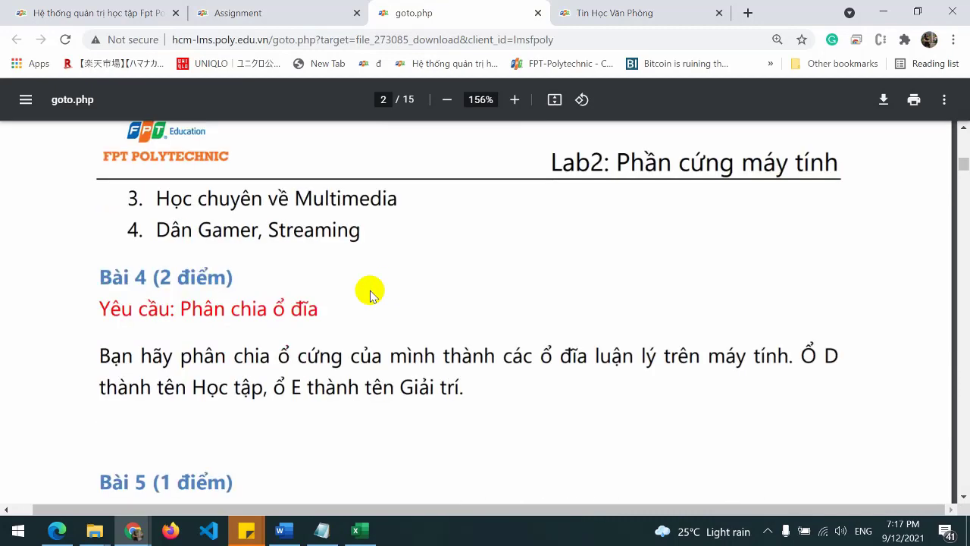
{"action": "scroll", "coordinate": [372, 294], "scroll_direction": "down", "scroll_amount": 3}
{"action": "scroll", "coordinate": [372, 294], "scroll_direction": "up", "scroll_amount": 3}
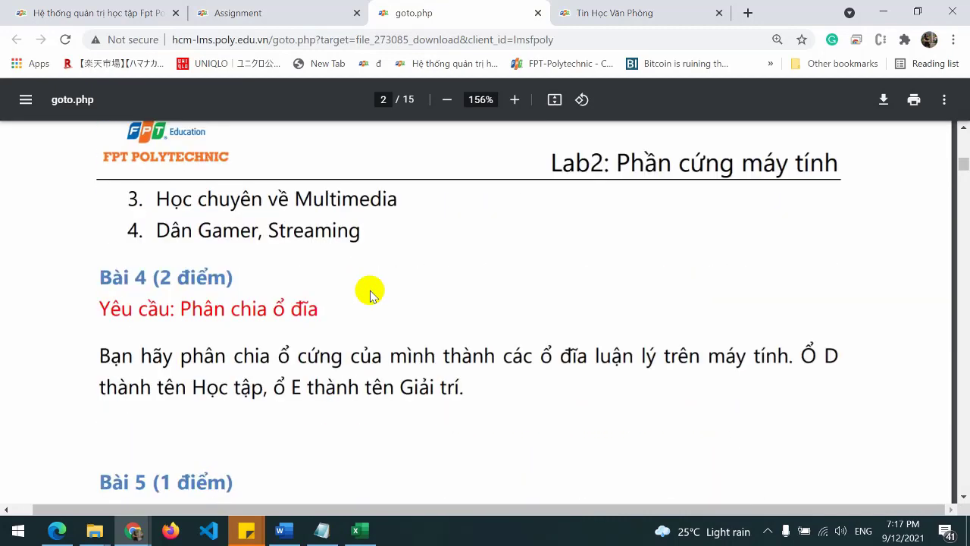
{"action": "scroll", "coordinate": [373, 294], "scroll_direction": "down", "scroll_amount": 6}
{"action": "scroll", "coordinate": [371, 288], "scroll_direction": "up", "scroll_amount": 4}
{"action": "scroll", "coordinate": [372, 292], "scroll_direction": "up", "scroll_amount": 10}
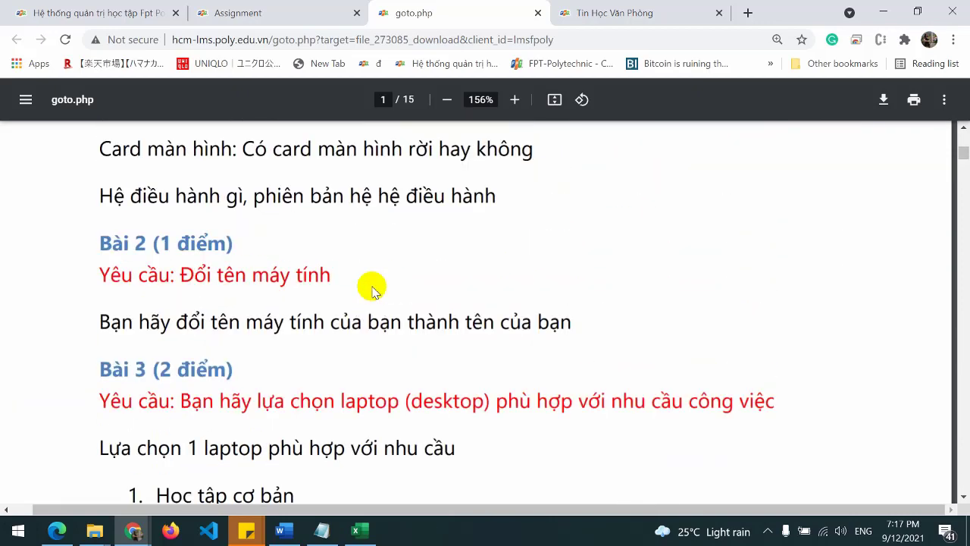
- Read through the Bài 1 requirements, highlighting its heading and the lines on checking computer specifications and the CPU
{"action": "scroll", "coordinate": [372, 292], "scroll_direction": "up", "scroll_amount": 5}
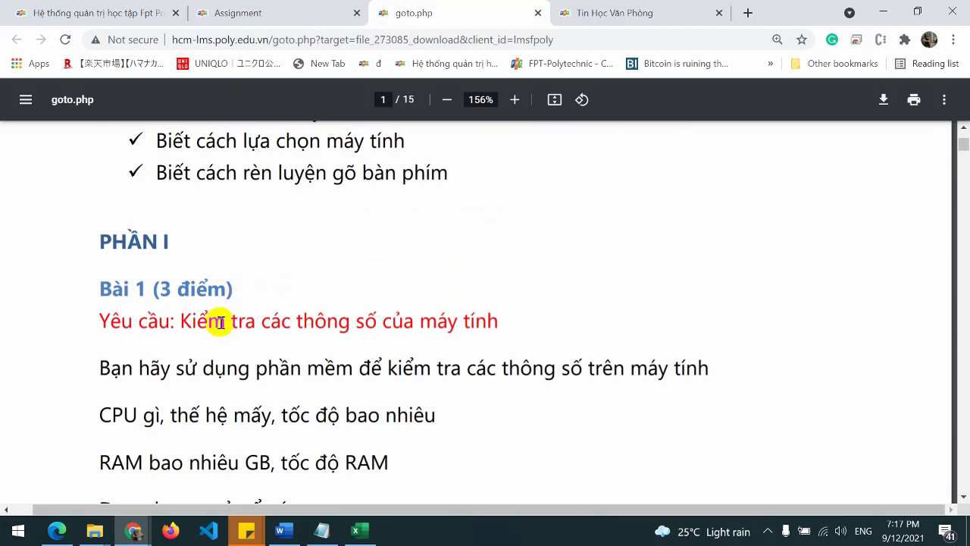
{"action": "left_click_drag", "start_coordinate": [91, 288], "coordinate": [377, 299]}
{"action": "left_click", "coordinate": [378, 299]}
{"action": "scroll", "coordinate": [371, 297], "scroll_direction": "down", "scroll_amount": 1}
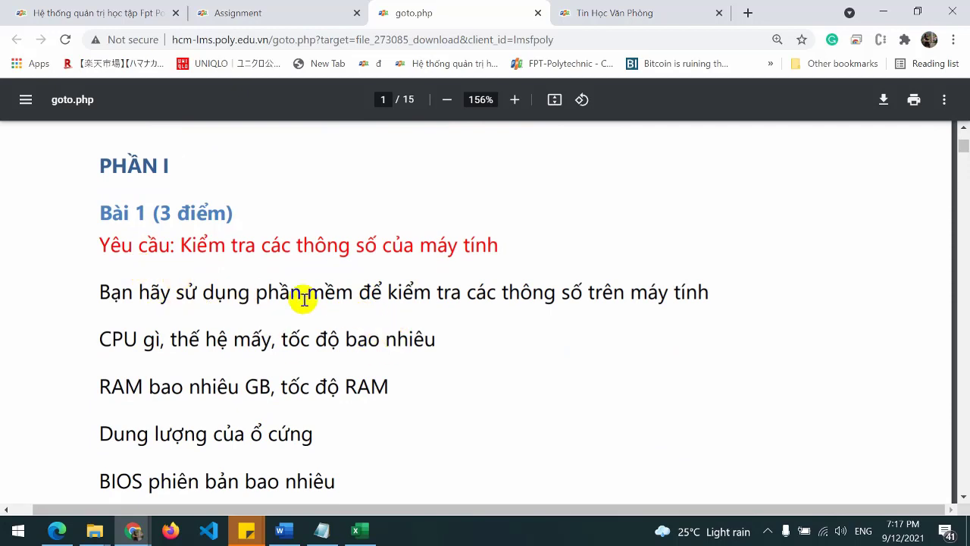
{"action": "left_click_drag", "start_coordinate": [89, 288], "coordinate": [440, 342]}
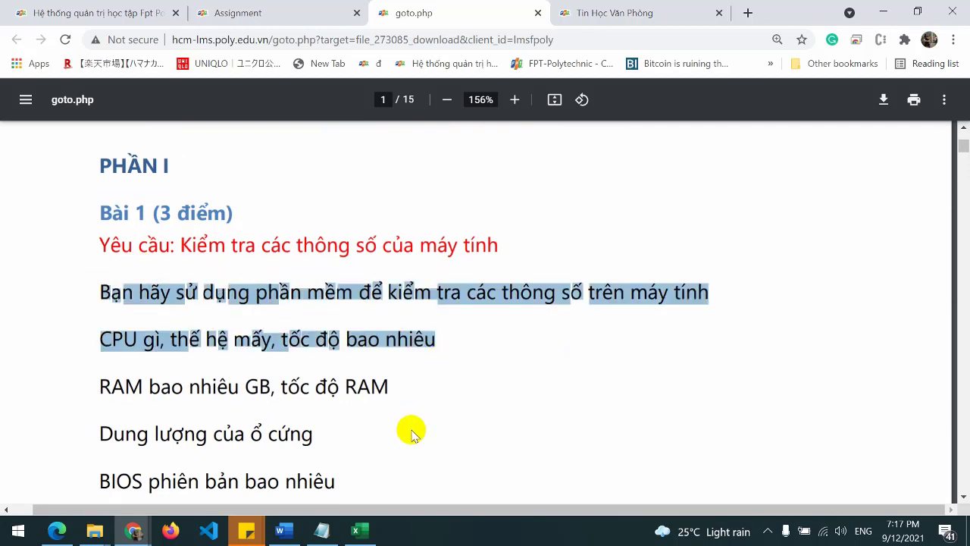
{"action": "left_click", "coordinate": [439, 407]}
{"action": "scroll", "coordinate": [468, 377], "scroll_direction": "down", "scroll_amount": 1}
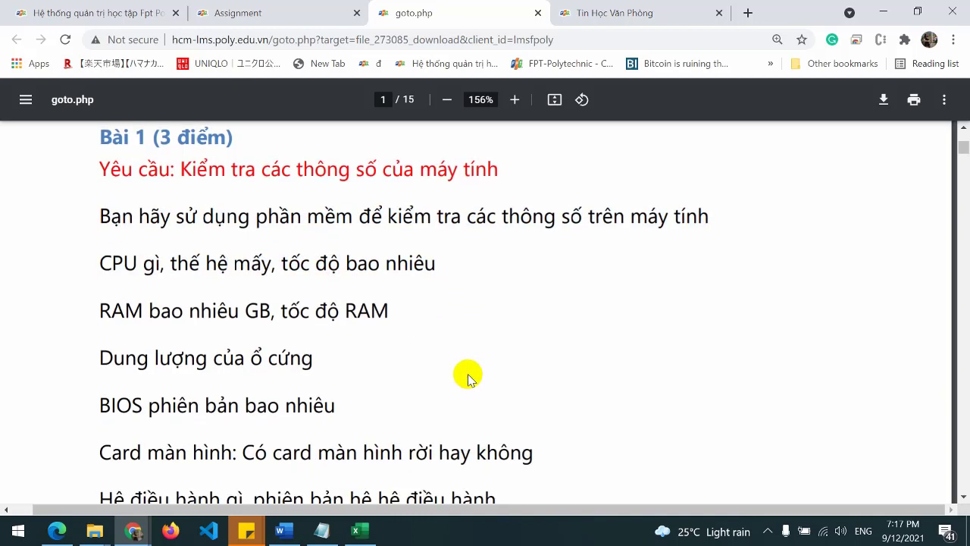
{"action": "scroll", "coordinate": [468, 377], "scroll_direction": "down", "scroll_amount": 2}
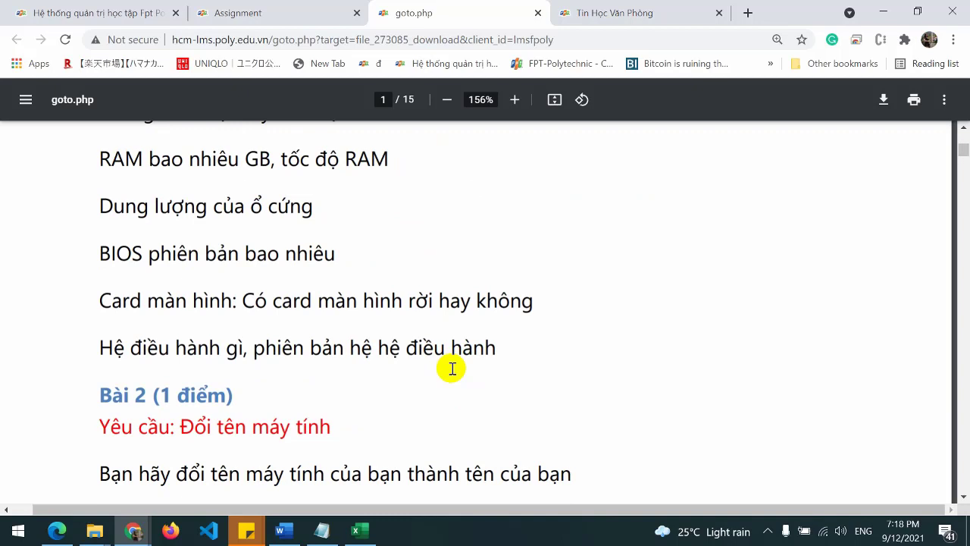
- Read Bài 2 and highlight its instruction on renaming the computer
{"action": "scroll", "coordinate": [451, 364], "scroll_direction": "down", "scroll_amount": 2}
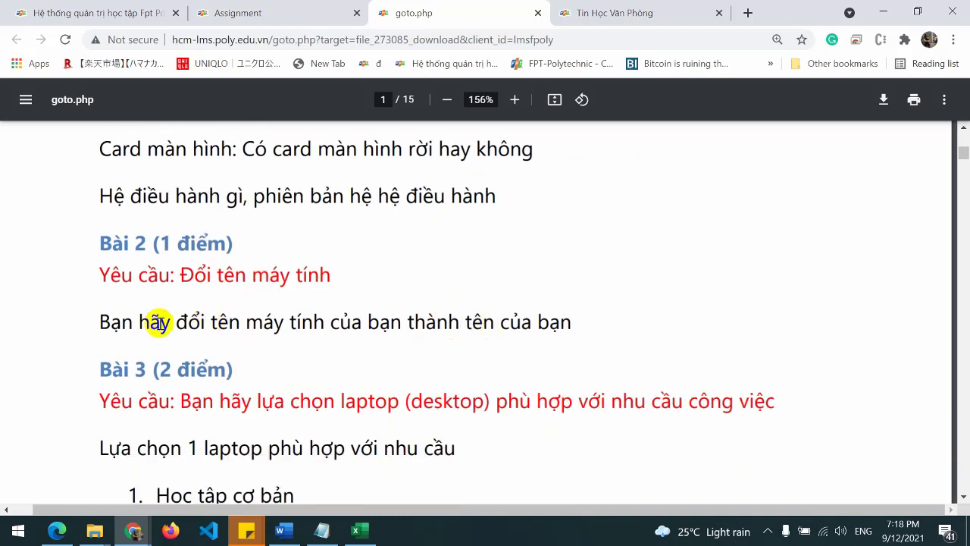
{"action": "left_click_drag", "start_coordinate": [101, 320], "coordinate": [568, 319]}
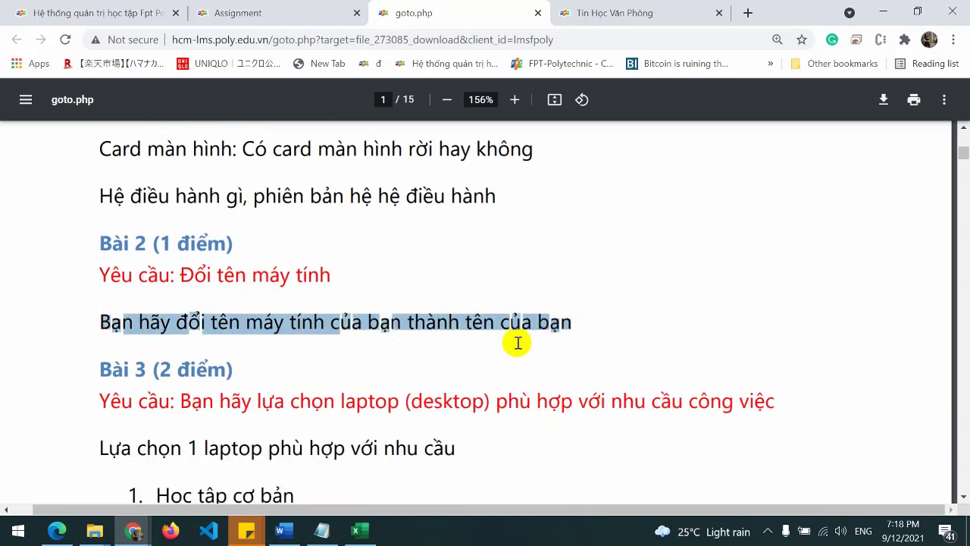
{"action": "left_click", "coordinate": [469, 360]}
- Return to Bài 1 and highlight its instruction together with the CPU and RAM questions
{"action": "scroll", "coordinate": [469, 360], "scroll_direction": "up", "scroll_amount": 4}
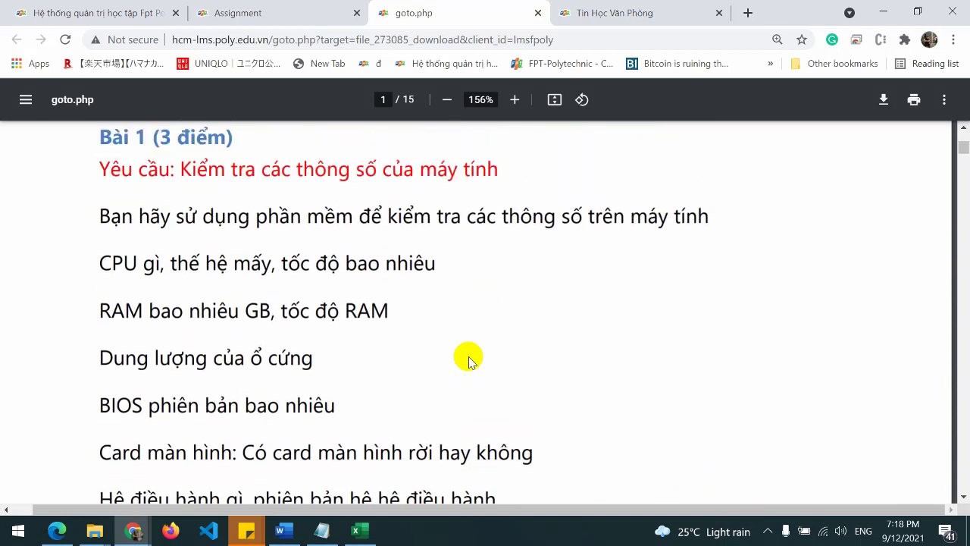
{"action": "left_click_drag", "start_coordinate": [88, 218], "coordinate": [433, 296]}
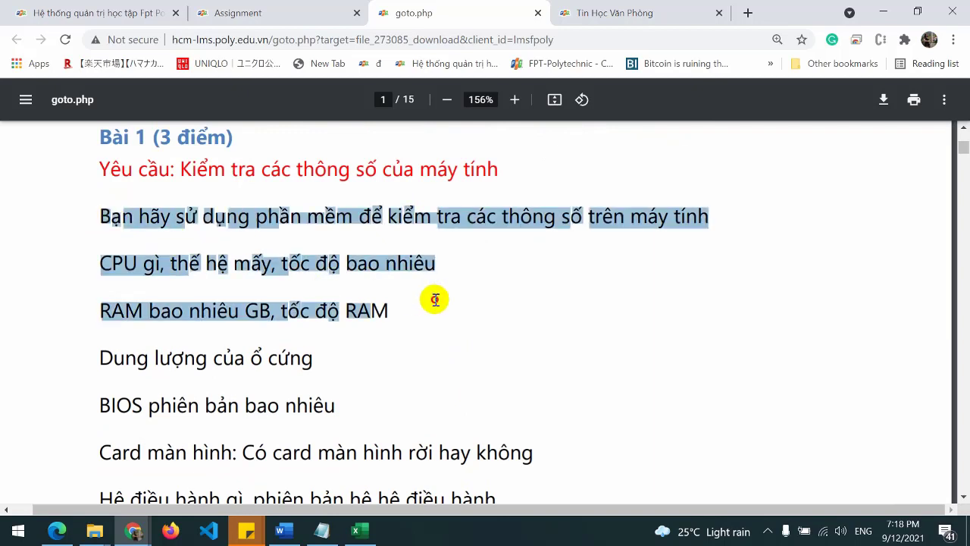
{"action": "left_click", "coordinate": [397, 342]}
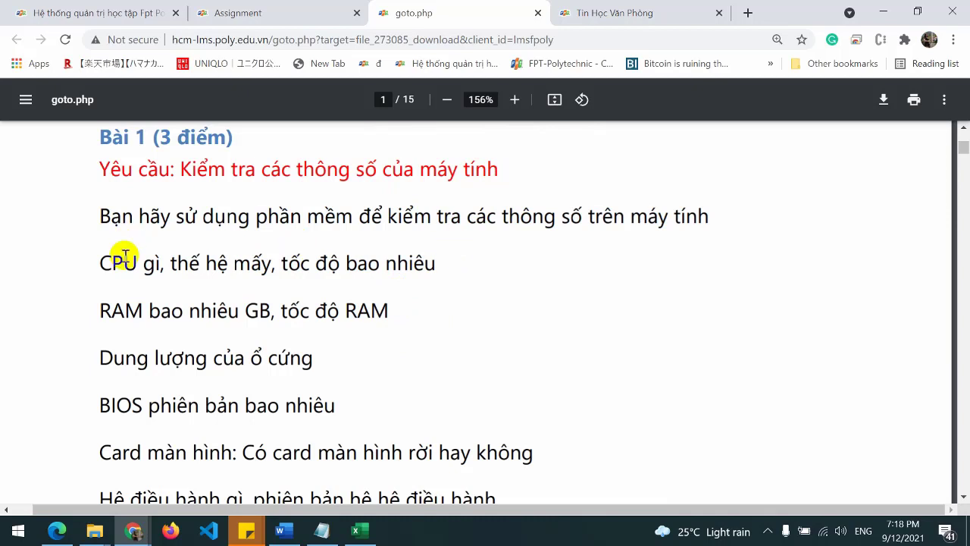
- Highlight the Bài 1 instruction on checking computer specifications with software and its question about the BIOS version
{"action": "left_click_drag", "start_coordinate": [203, 216], "coordinate": [570, 214]}
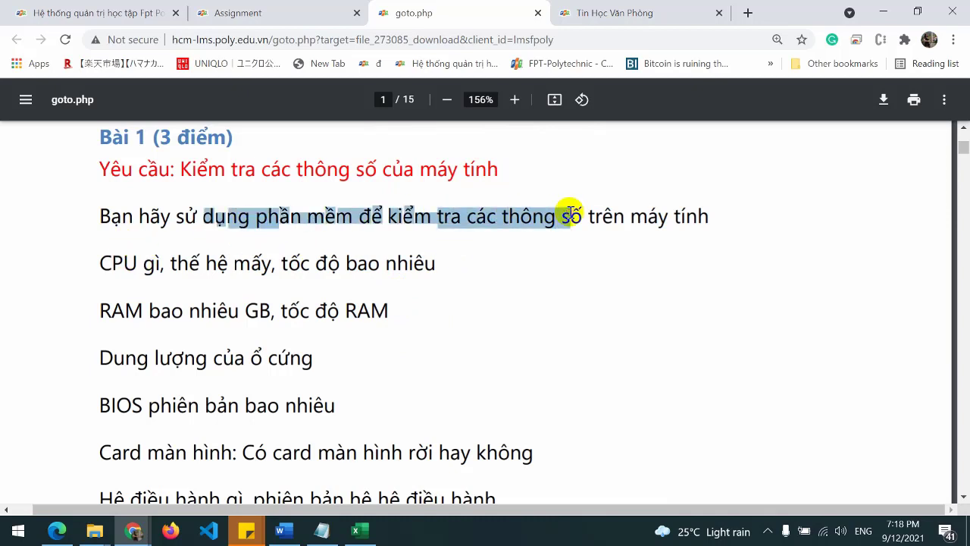
{"action": "left_click", "coordinate": [510, 292]}
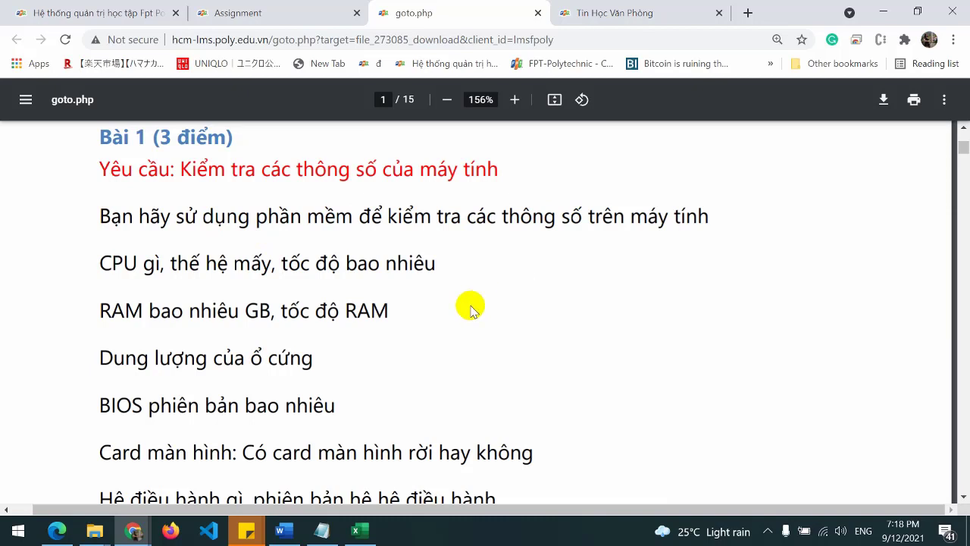
{"action": "scroll", "coordinate": [470, 307], "scroll_direction": "down", "scroll_amount": 1}
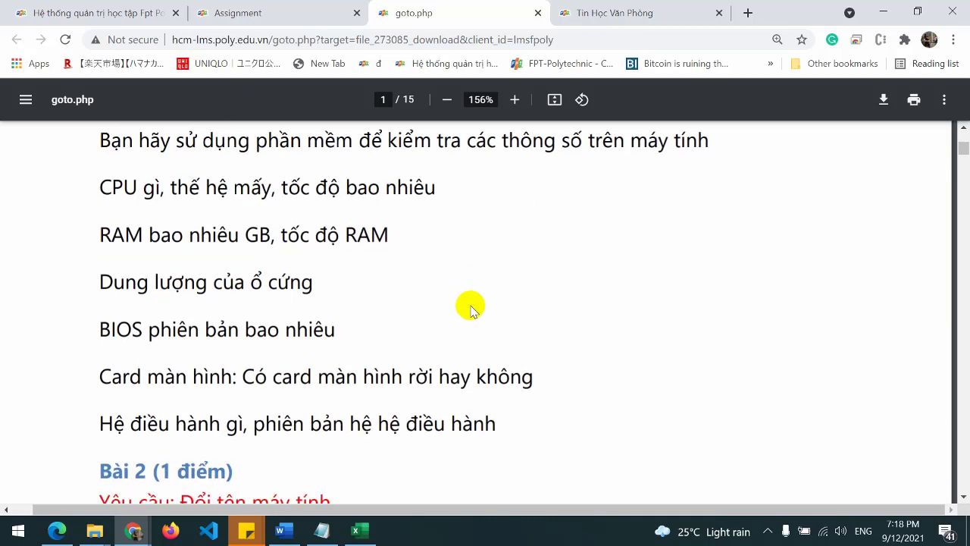
{"action": "left_click_drag", "start_coordinate": [92, 331], "coordinate": [362, 335]}
{"action": "left_click", "coordinate": [419, 336]}
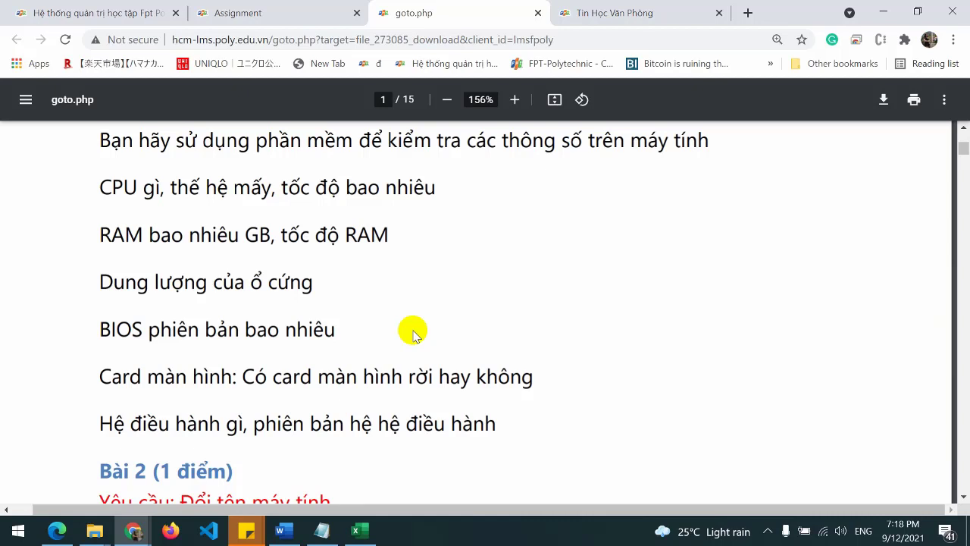
{"action": "scroll", "coordinate": [413, 335], "scroll_direction": "down", "scroll_amount": 1}
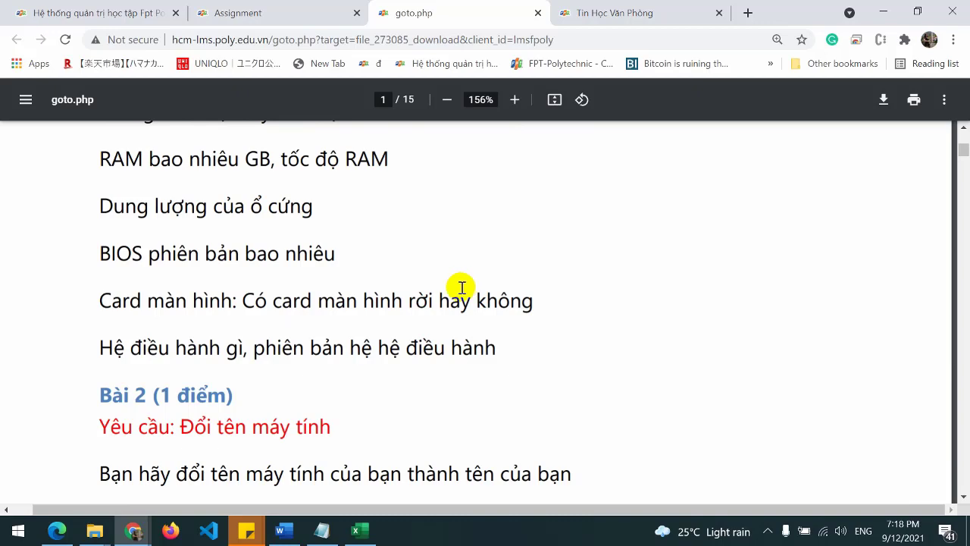
- Review the remaining Bài 1 questions and highlight the Bài 2 instruction on renaming the computer
{"action": "scroll", "coordinate": [462, 287], "scroll_direction": "up", "scroll_amount": 2}
{"action": "scroll", "coordinate": [462, 287], "scroll_direction": "down", "scroll_amount": 2}
{"action": "scroll", "coordinate": [462, 287], "scroll_direction": "down", "scroll_amount": 2}
{"action": "scroll", "coordinate": [461, 288], "scroll_direction": "up", "scroll_amount": 1}
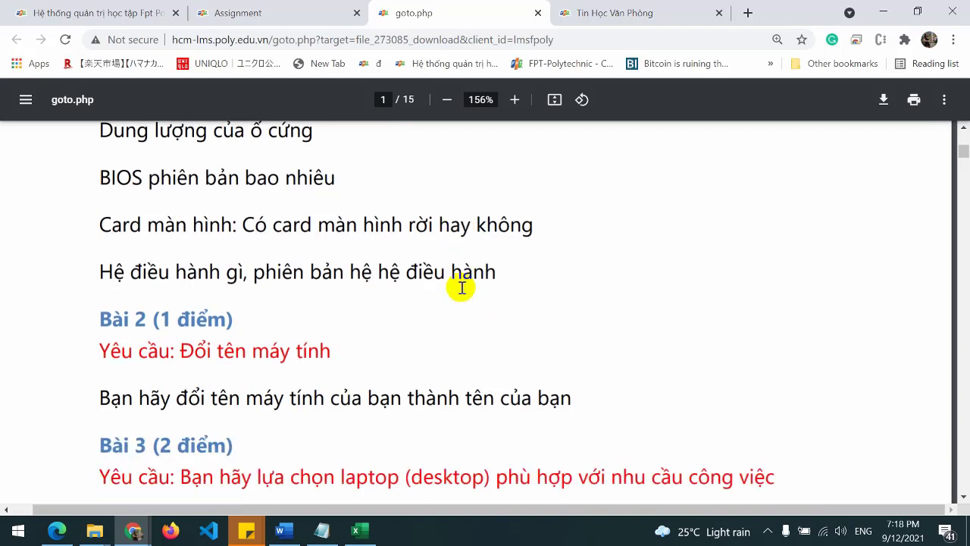
{"action": "left_click_drag", "start_coordinate": [120, 395], "coordinate": [444, 417]}
{"action": "left_click", "coordinate": [435, 417]}
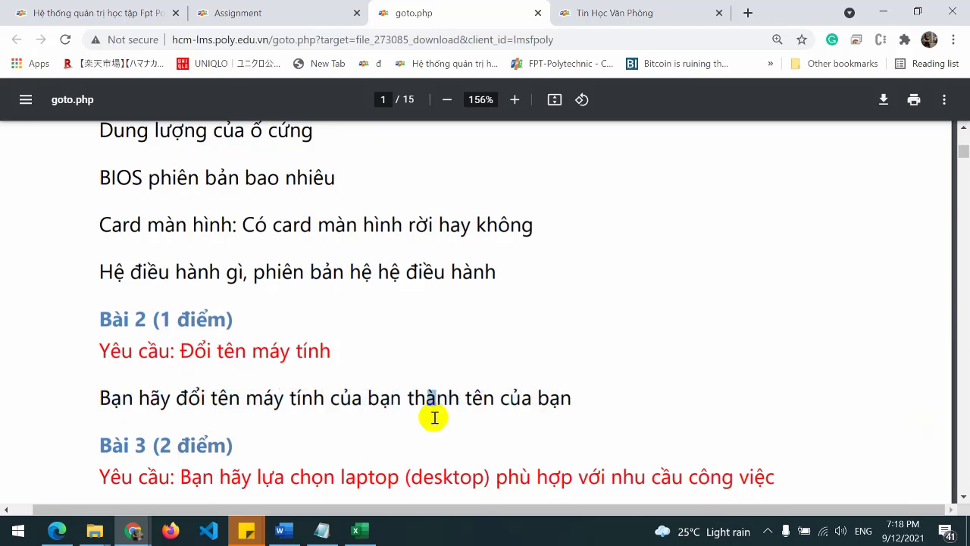
- Read through Bài 3 to Bài 6 of Lab2, highlighting the Bài 5 line on practising with Typing Master Pro
{"action": "scroll", "coordinate": [432, 407], "scroll_direction": "down", "scroll_amount": 7}
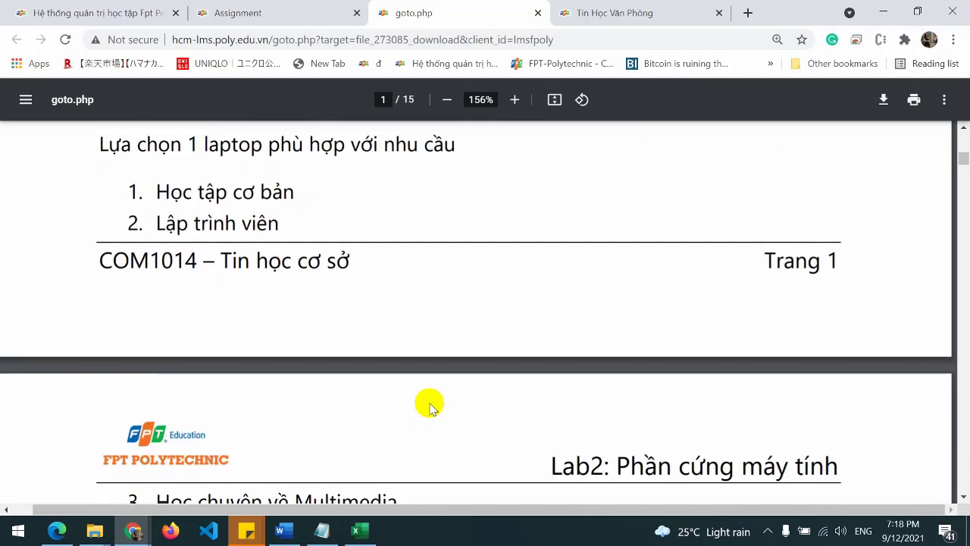
{"action": "scroll", "coordinate": [429, 406], "scroll_direction": "down", "scroll_amount": 2}
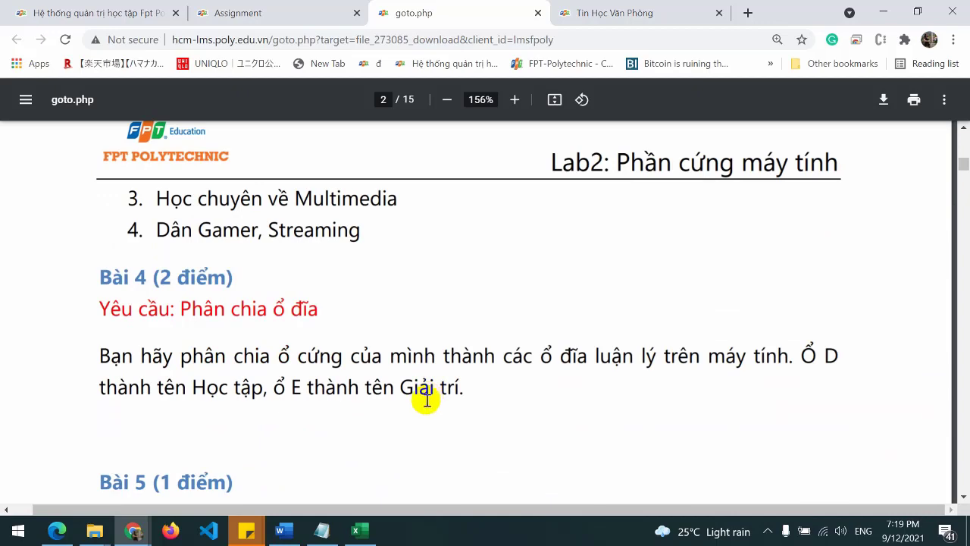
{"action": "scroll", "coordinate": [427, 399], "scroll_direction": "down", "scroll_amount": 3}
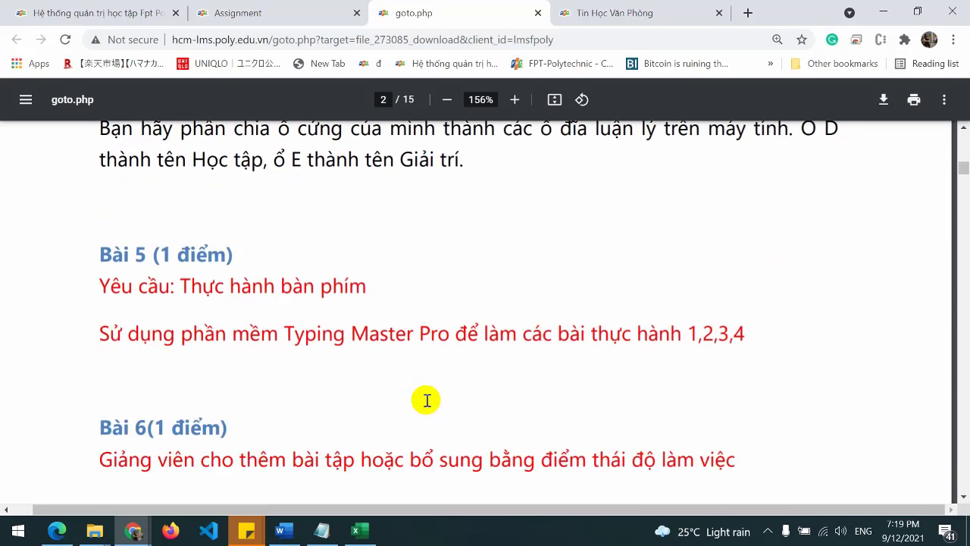
{"action": "scroll", "coordinate": [427, 400], "scroll_direction": "down", "scroll_amount": 2}
{"action": "scroll", "coordinate": [424, 400], "scroll_direction": "up", "scroll_amount": 3}
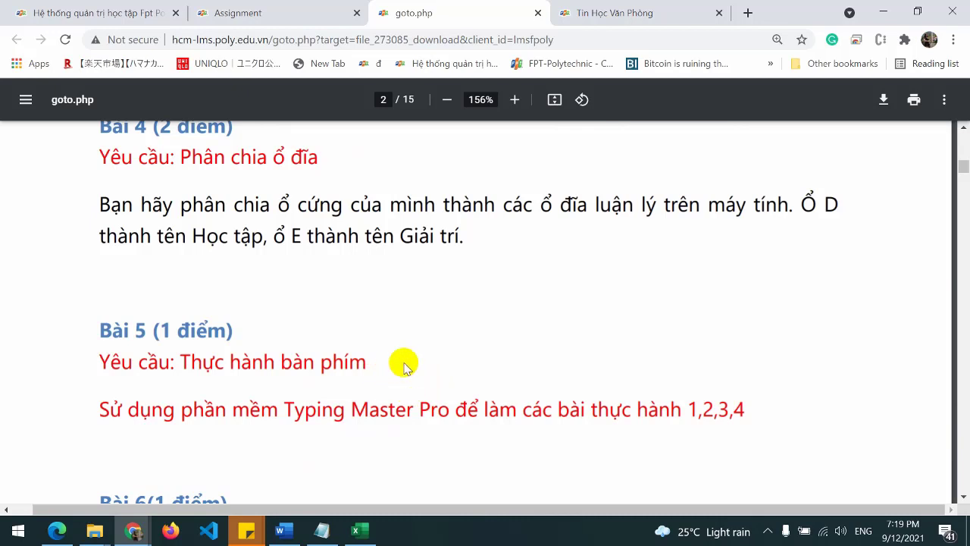
{"action": "scroll", "coordinate": [434, 323], "scroll_direction": "down", "scroll_amount": 1}
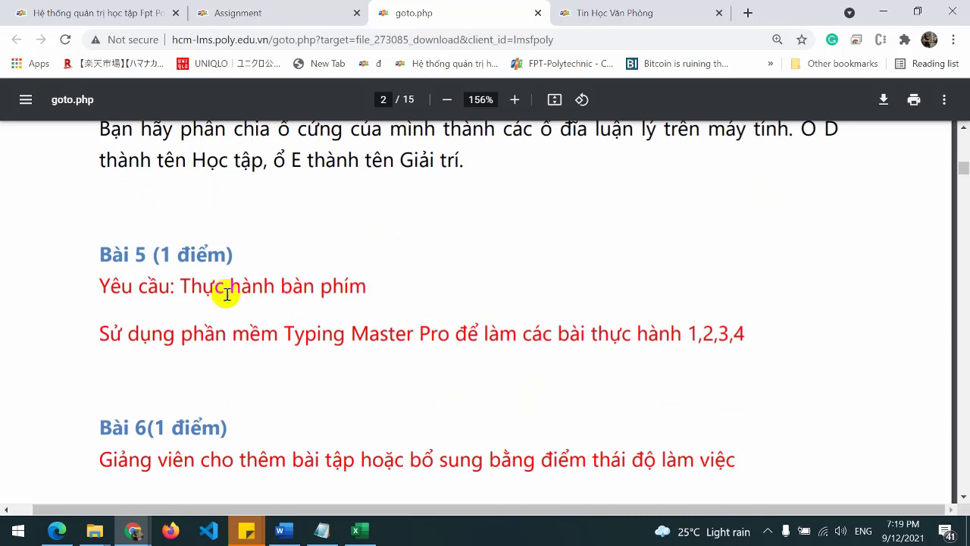
{"action": "left_click_drag", "start_coordinate": [132, 336], "coordinate": [773, 331]}
{"action": "left_click", "coordinate": [427, 396]}
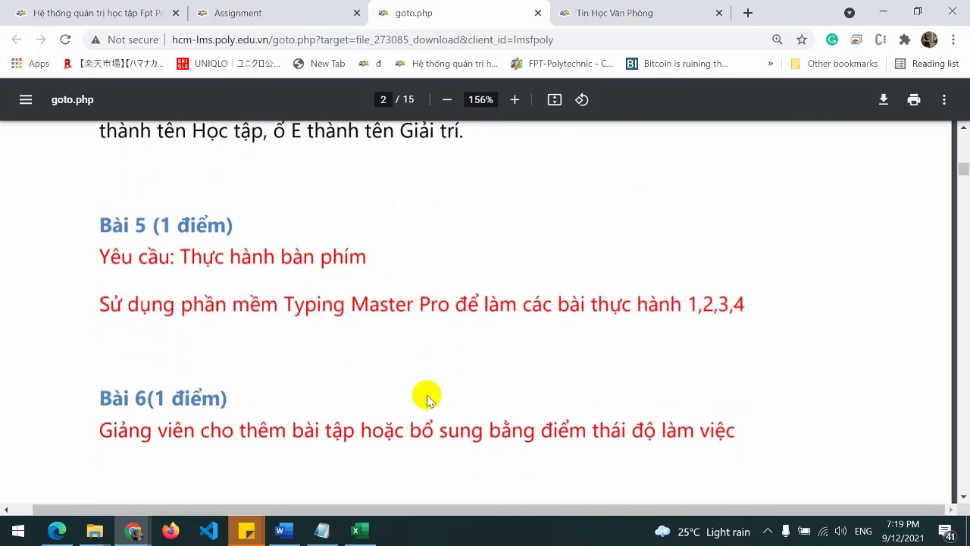
{"action": "scroll", "coordinate": [402, 402], "scroll_direction": "down", "scroll_amount": 1}
- Return from the Lab2 document to the LMS and open the Labs exercise of class B1-IT17321
{"action": "scroll", "coordinate": [393, 333], "scroll_direction": "up", "scroll_amount": 10}
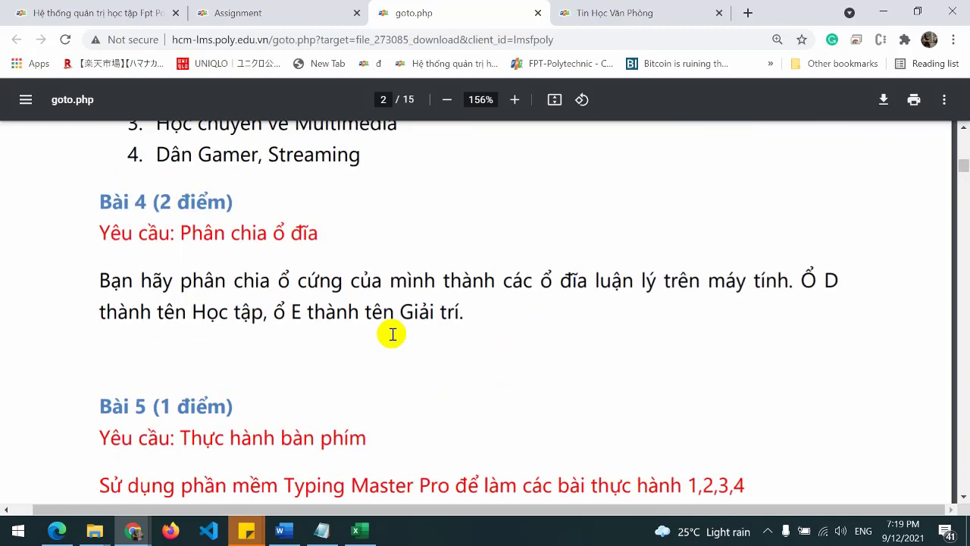
{"action": "scroll", "coordinate": [393, 333], "scroll_direction": "up", "scroll_amount": 3}
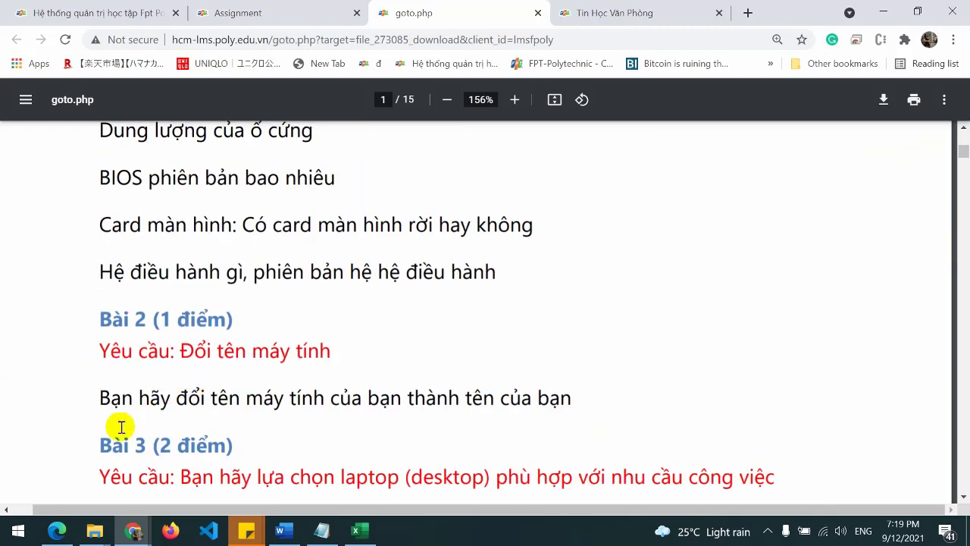
{"action": "mouse_move", "coordinate": [139, 538]}
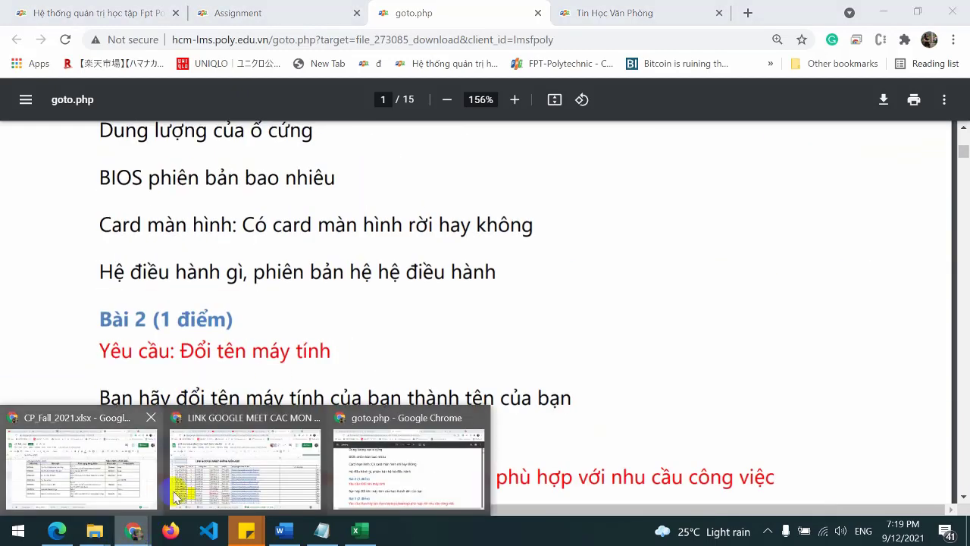
{"action": "left_click", "coordinate": [413, 464]}
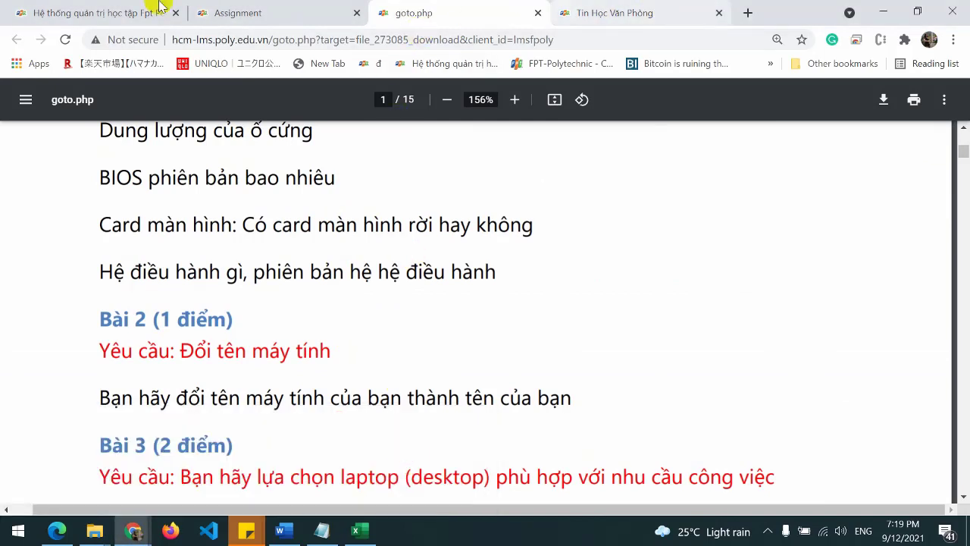
{"action": "left_click", "coordinate": [70, 12]}
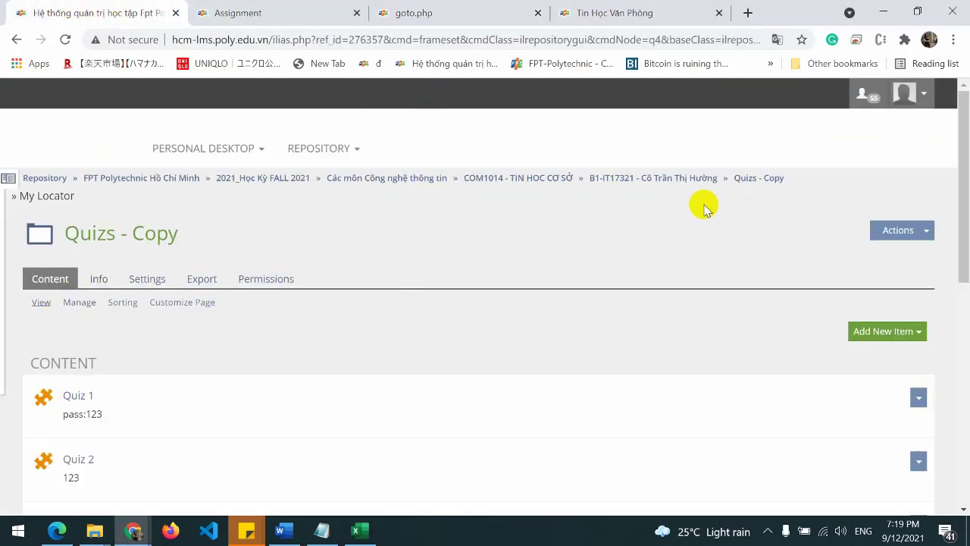
{"action": "left_click", "coordinate": [667, 177]}
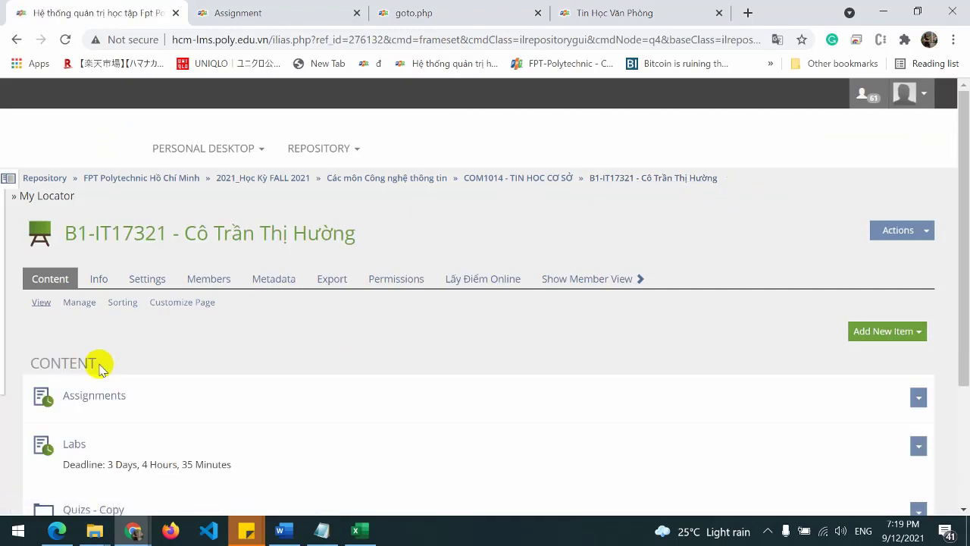
{"action": "scroll", "coordinate": [136, 337], "scroll_direction": "down", "scroll_amount": 3}
{"action": "left_click", "coordinate": [74, 293]}
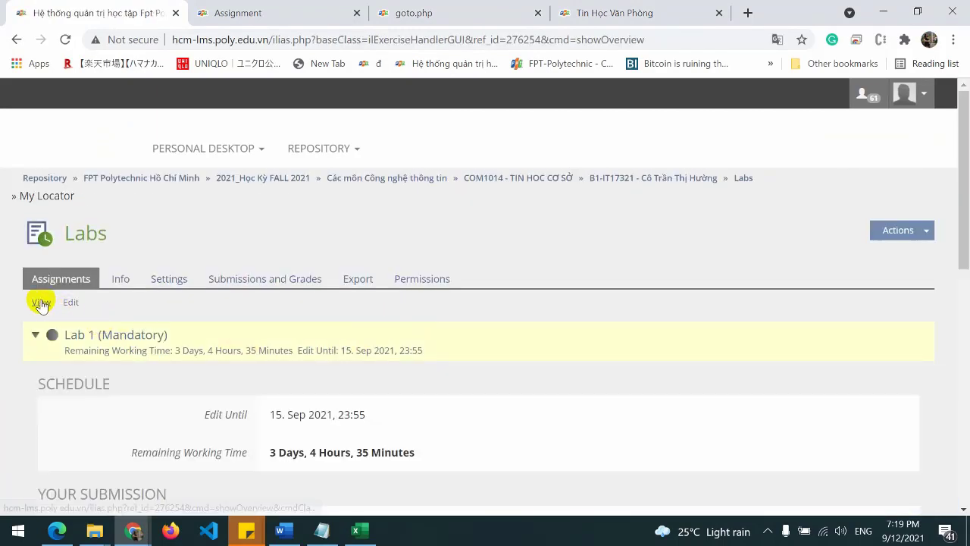
- Review Lab 1's schedule and submission details in the Labs assignment view
{"action": "left_click", "coordinate": [41, 303]}
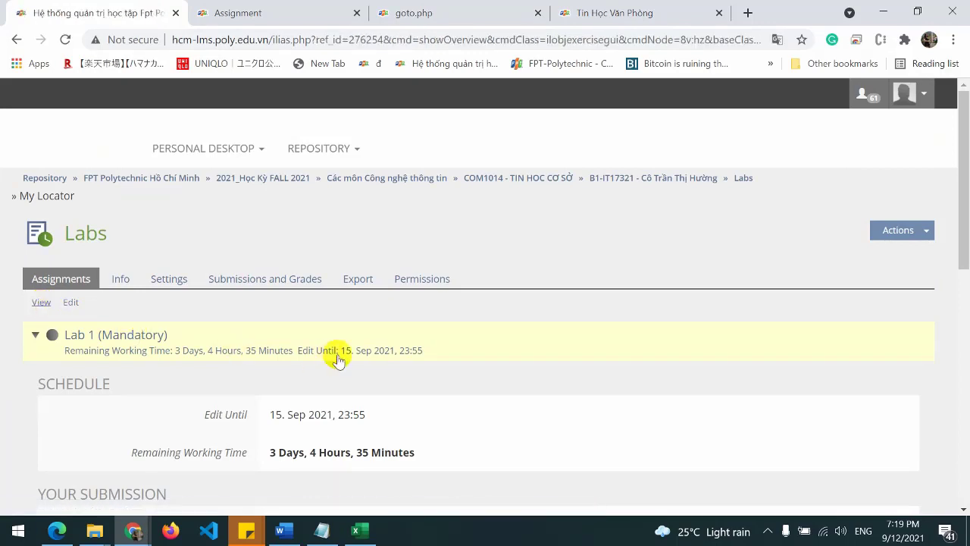
{"action": "scroll", "coordinate": [427, 339], "scroll_direction": "down", "scroll_amount": 2}
{"action": "left_click", "coordinate": [471, 376]}
{"action": "scroll", "coordinate": [440, 387], "scroll_direction": "down", "scroll_amount": 1}
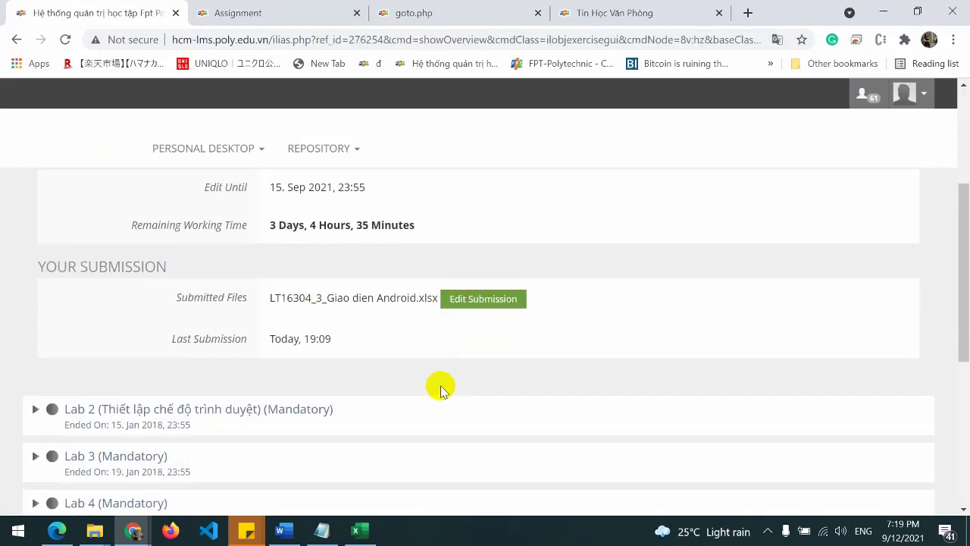
{"action": "scroll", "coordinate": [485, 377], "scroll_direction": "up", "scroll_amount": 3}
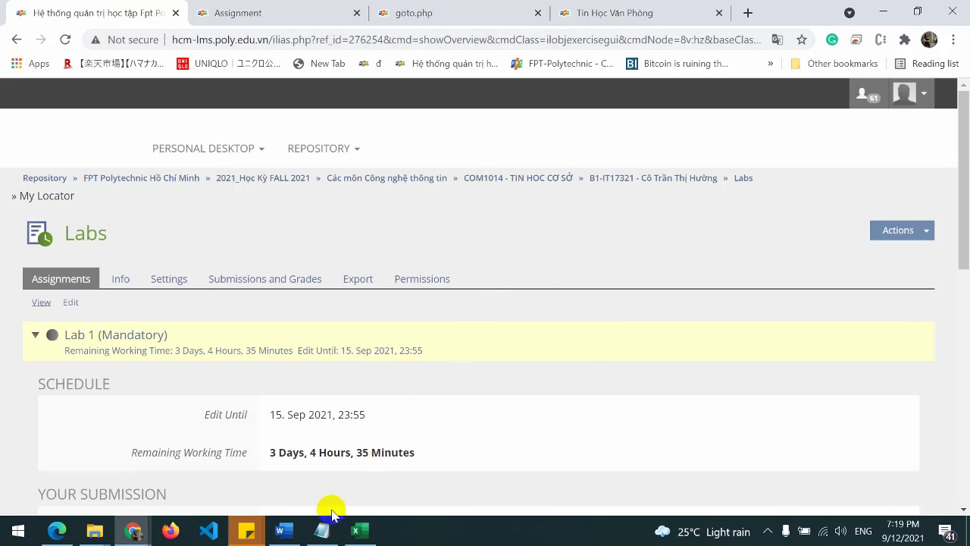
- Switch to the Notepad outline and highlight the items "Làm bài quiz" and "Bài Assignment"
{"action": "left_click", "coordinate": [322, 530]}
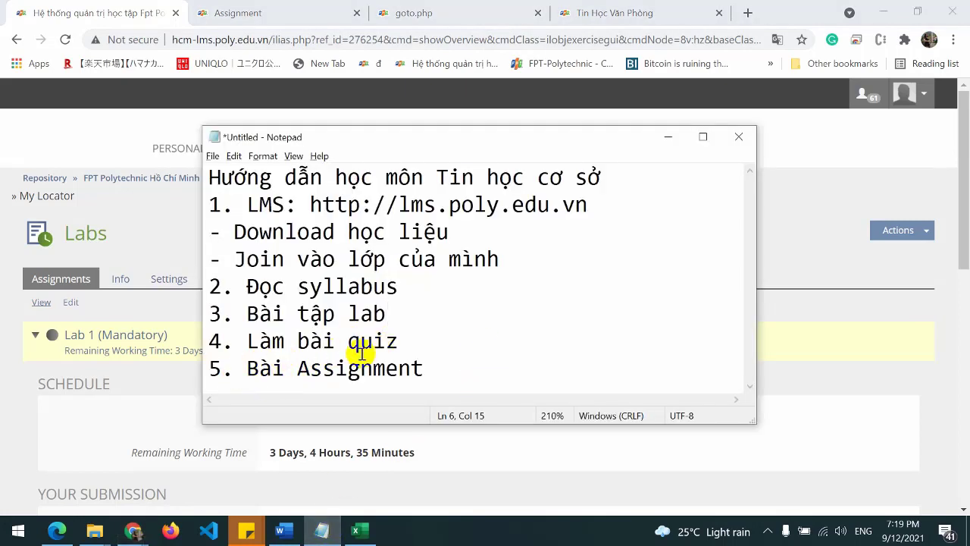
{"action": "left_click_drag", "start_coordinate": [249, 340], "coordinate": [400, 338]}
{"action": "left_click_drag", "start_coordinate": [250, 367], "coordinate": [442, 363]}
{"action": "left_click", "coordinate": [442, 363]}
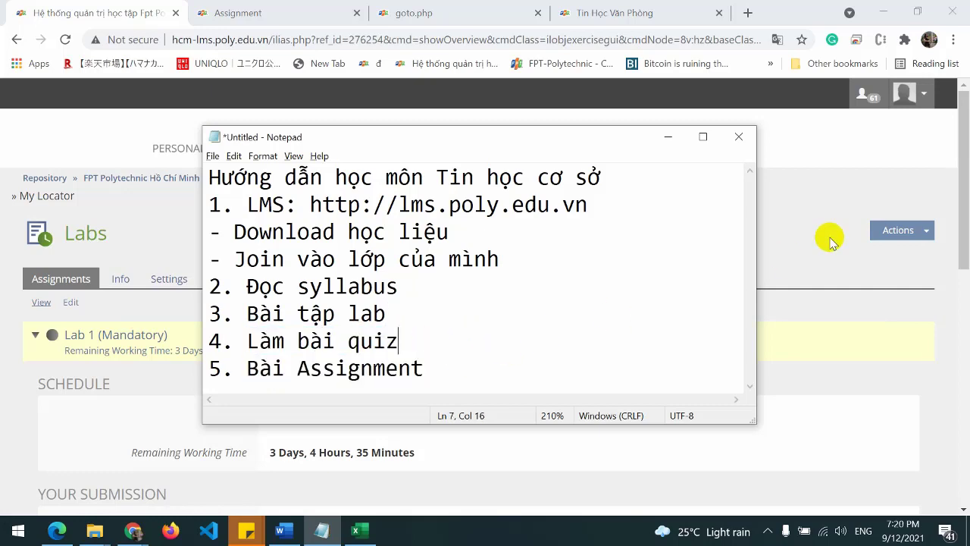
{"action": "left_click", "coordinate": [801, 234]}
- Switch to the Assignment document in the browser and review the module details and objectives on its first page
{"action": "left_click", "coordinate": [248, 6]}
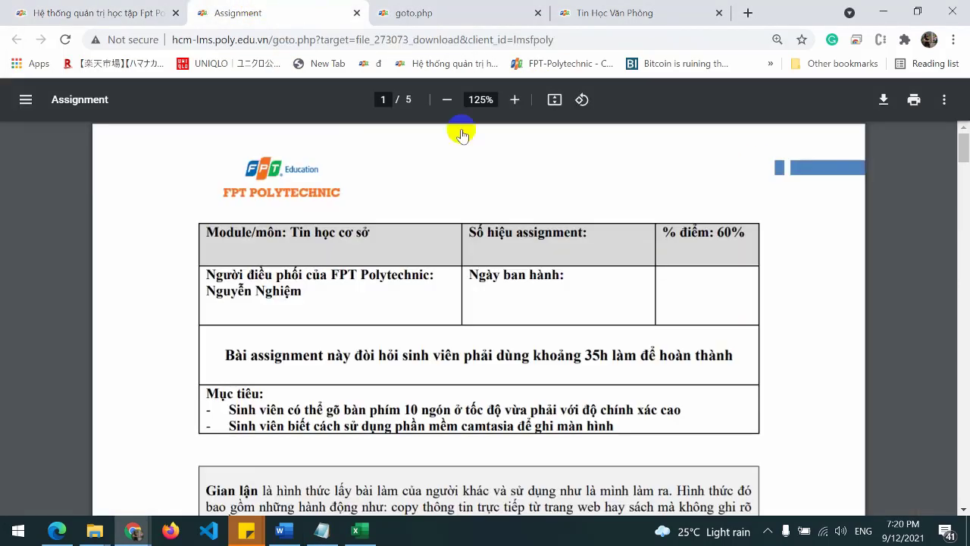
{"action": "scroll", "coordinate": [507, 350], "scroll_direction": "down", "scroll_amount": 4}
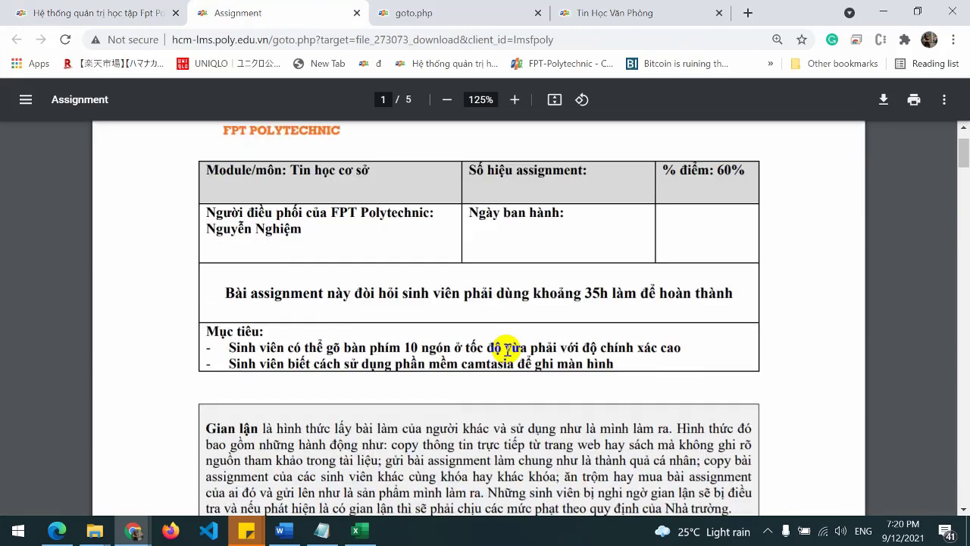
{"action": "scroll", "coordinate": [507, 350], "scroll_direction": "up", "scroll_amount": 3}
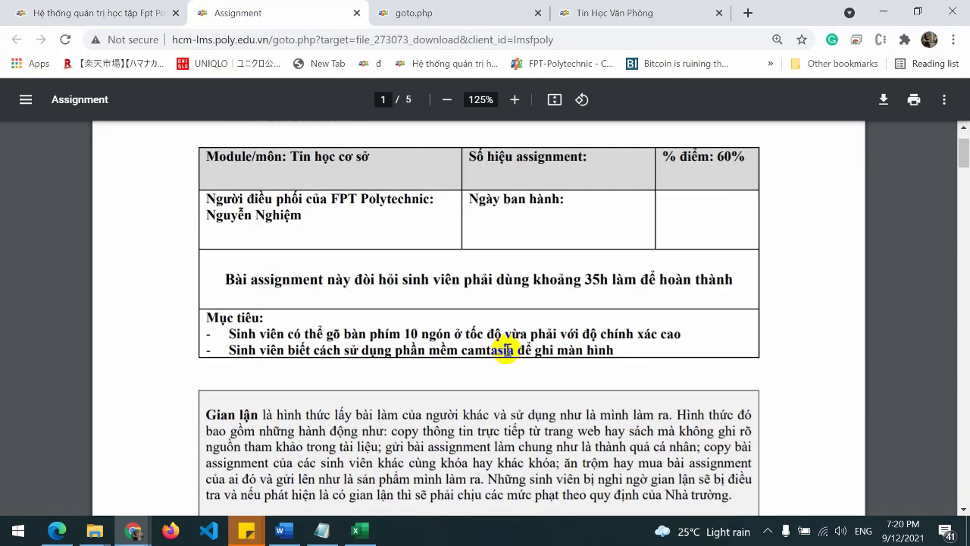
- Read the Assignment document's submission rules and the evaluation rules on its second page
{"action": "scroll", "coordinate": [507, 350], "scroll_direction": "down", "scroll_amount": 5}
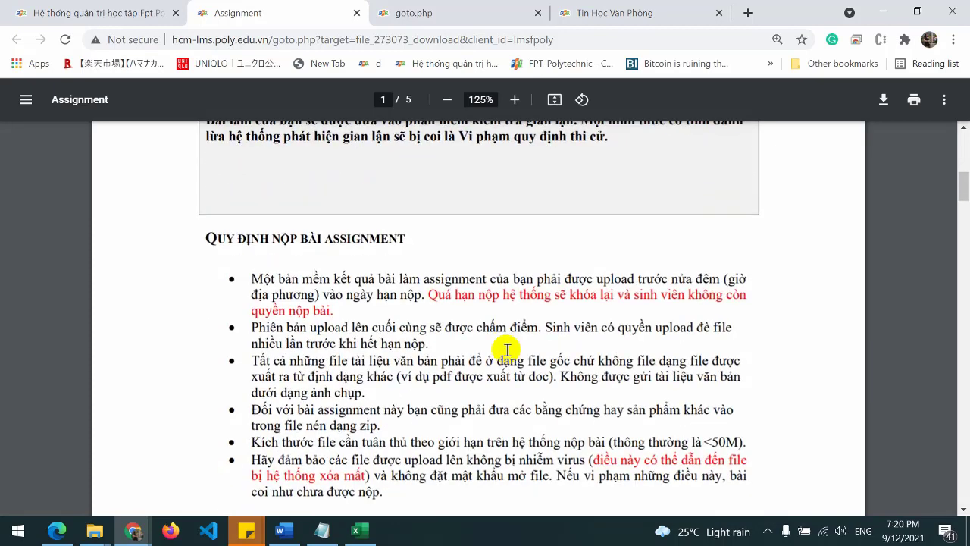
{"action": "scroll", "coordinate": [507, 349], "scroll_direction": "down", "scroll_amount": 1}
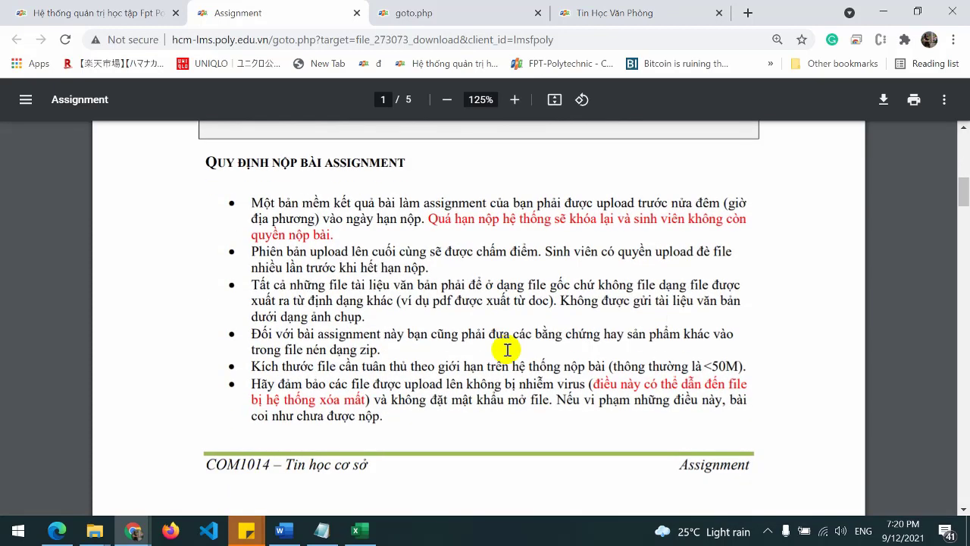
{"action": "scroll", "coordinate": [507, 349], "scroll_direction": "down", "scroll_amount": 2}
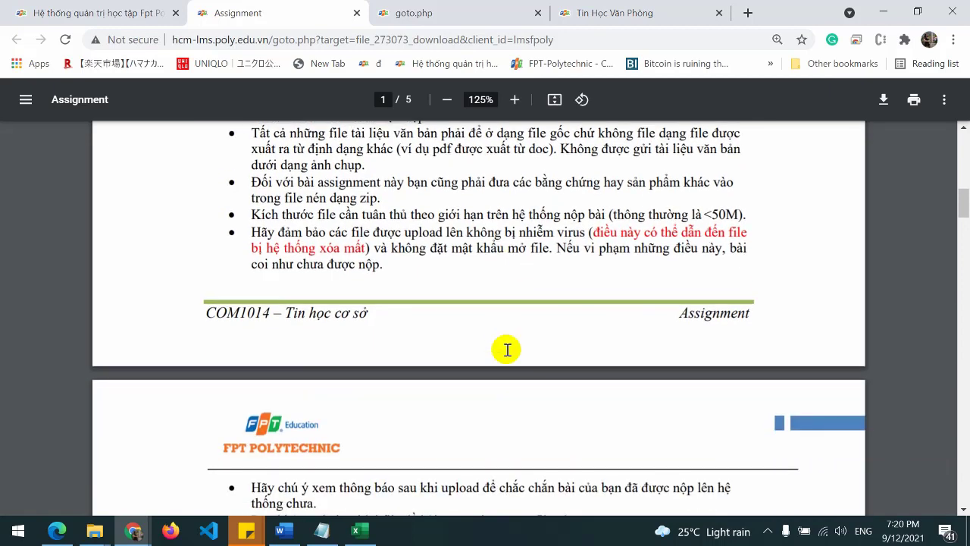
{"action": "scroll", "coordinate": [507, 349], "scroll_direction": "up", "scroll_amount": 1}
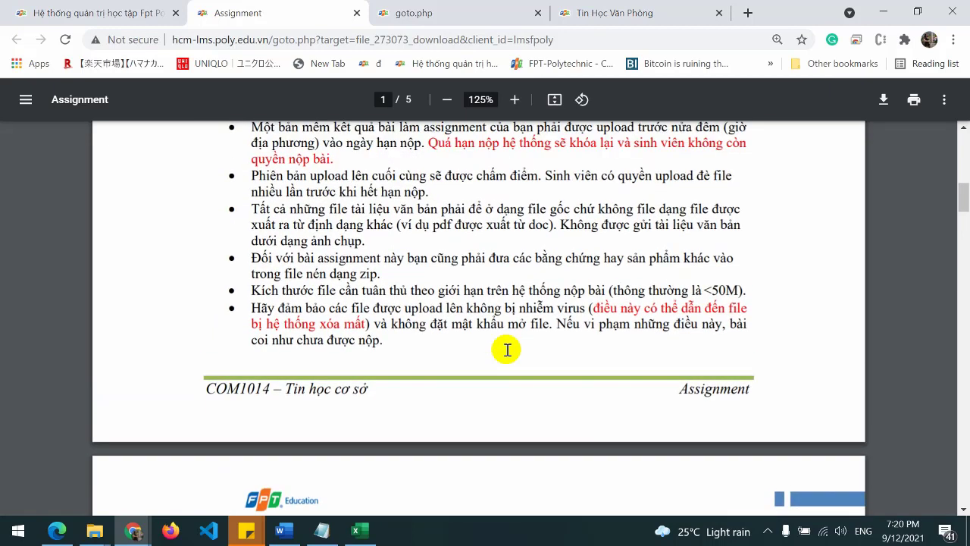
{"action": "scroll", "coordinate": [507, 349], "scroll_direction": "up", "scroll_amount": 1}
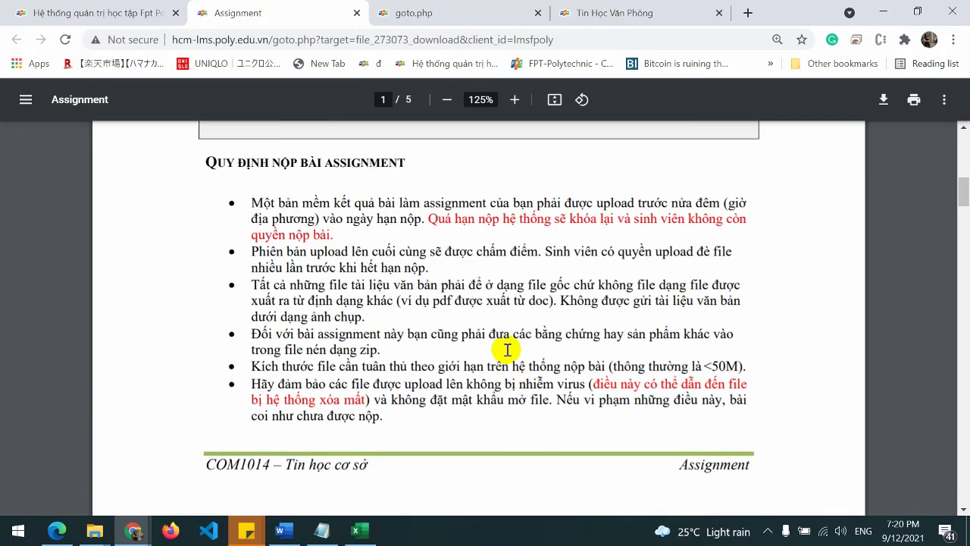
{"action": "scroll", "coordinate": [507, 349], "scroll_direction": "down", "scroll_amount": 6}
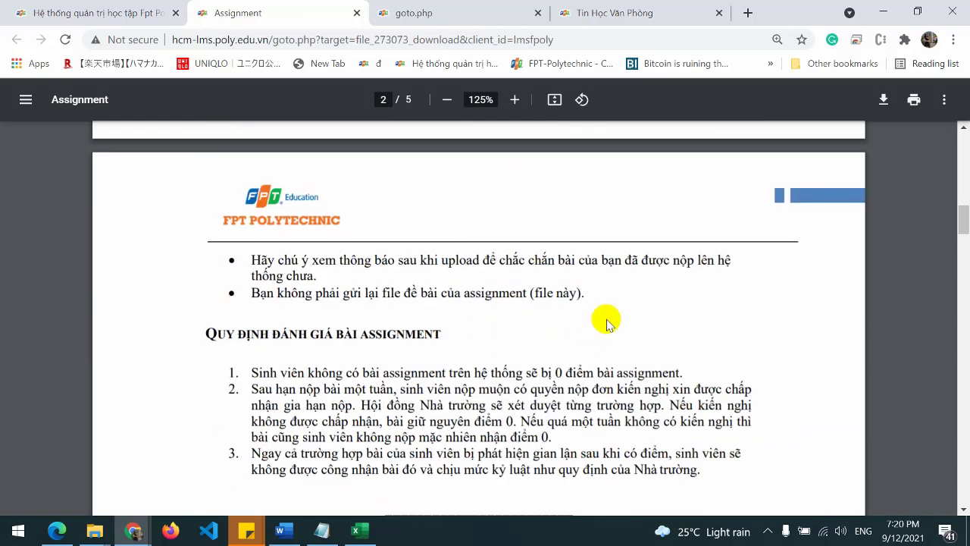
{"action": "scroll", "coordinate": [621, 323], "scroll_direction": "down", "scroll_amount": 2}
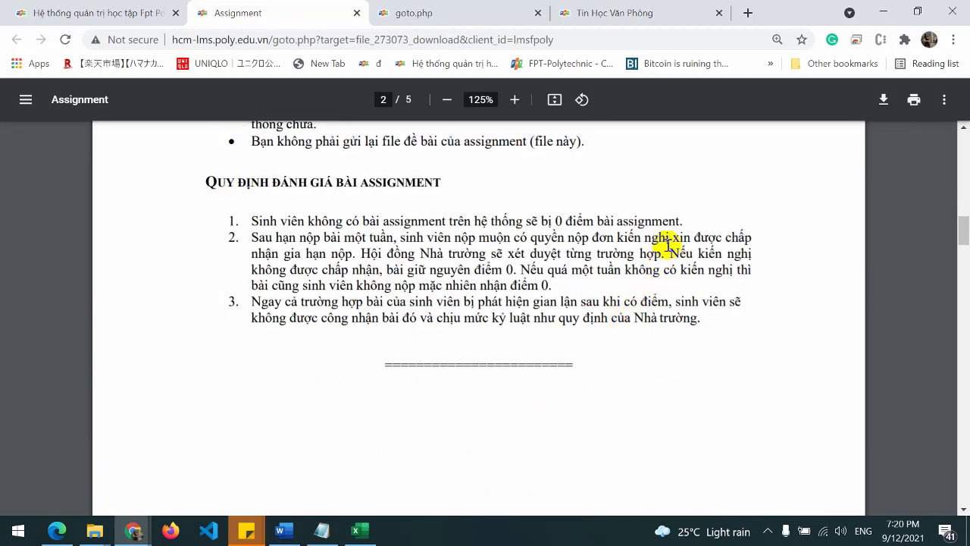
- Highlight the first two rules under "Quy định đánh giá bài Assignment", on missing assignments and late-submission petitions
{"action": "left_click_drag", "start_coordinate": [248, 220], "coordinate": [678, 221]}
{"action": "left_click", "coordinate": [549, 218]}
{"action": "left_click", "coordinate": [470, 261]}
{"action": "left_click_drag", "start_coordinate": [251, 237], "coordinate": [644, 239]}
{"action": "left_click", "coordinate": [619, 255]}
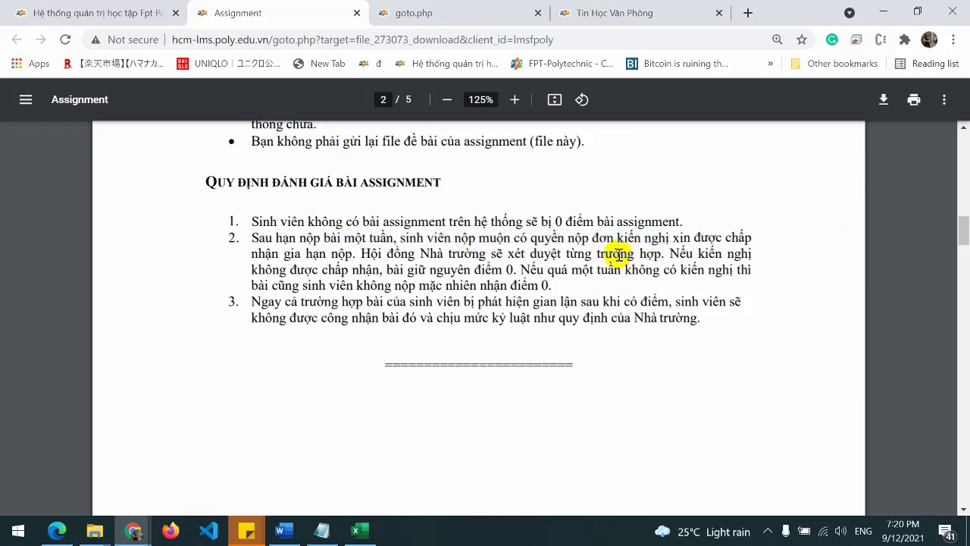
{"action": "left_click_drag", "start_coordinate": [510, 238], "coordinate": [521, 260]}
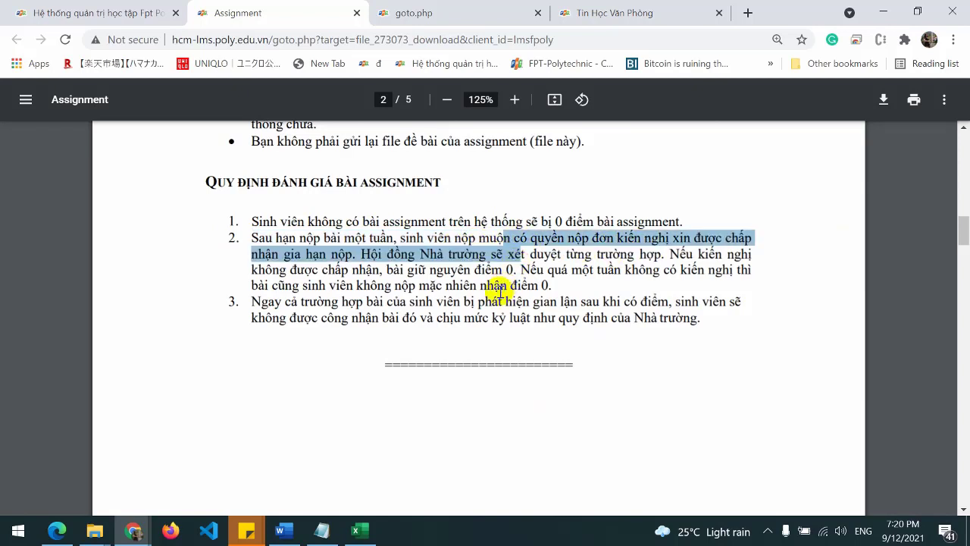
{"action": "left_click", "coordinate": [498, 292]}
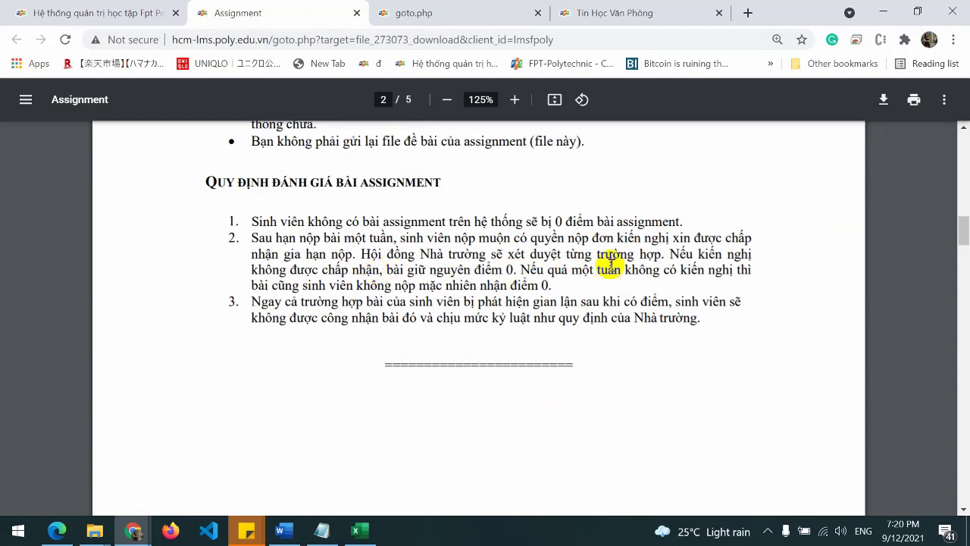
- Highlight the specific objectives and the required tools TYPING MASTER PRO and CAMTASIA in the overview table on page 3
{"action": "scroll", "coordinate": [611, 262], "scroll_direction": "down", "scroll_amount": 1}
{"action": "scroll", "coordinate": [611, 262], "scroll_direction": "down", "scroll_amount": 10}
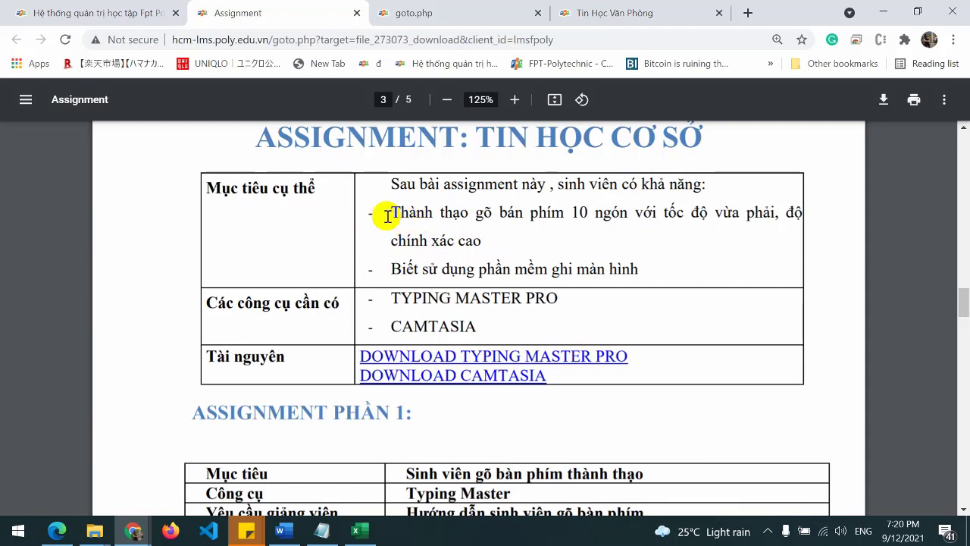
{"action": "left_click_drag", "start_coordinate": [387, 216], "coordinate": [645, 223]}
{"action": "left_click", "coordinate": [602, 241]}
{"action": "left_click_drag", "start_coordinate": [387, 272], "coordinate": [643, 265]}
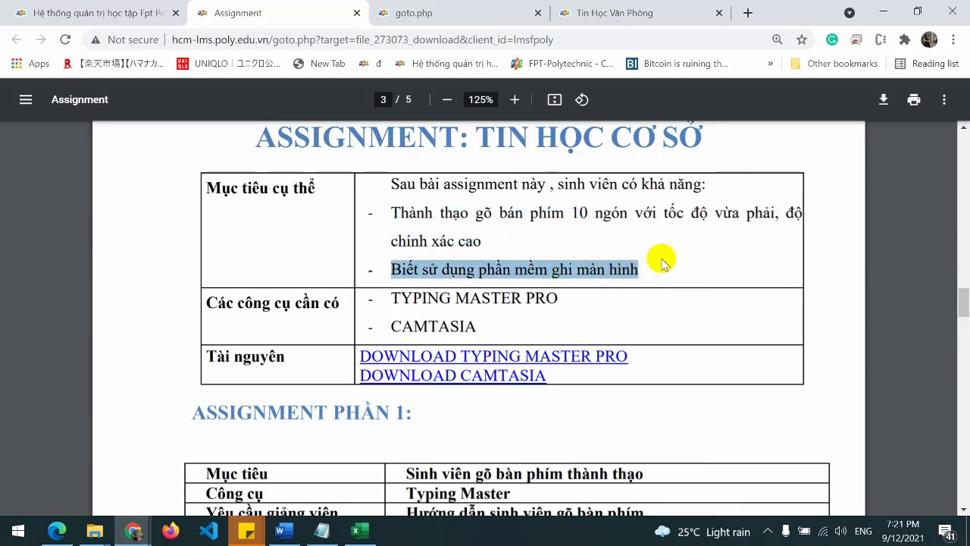
{"action": "left_click", "coordinate": [677, 259]}
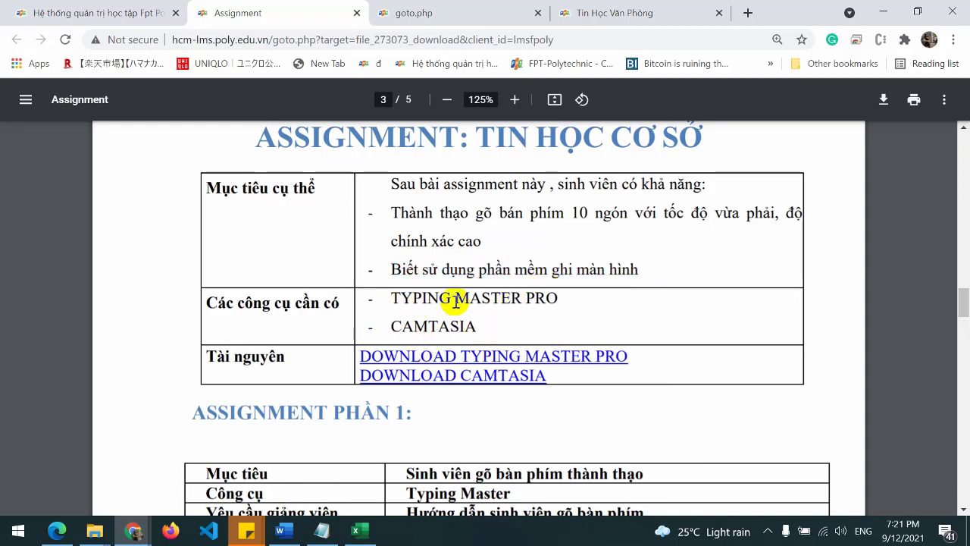
{"action": "left_click_drag", "start_coordinate": [392, 300], "coordinate": [567, 301]}
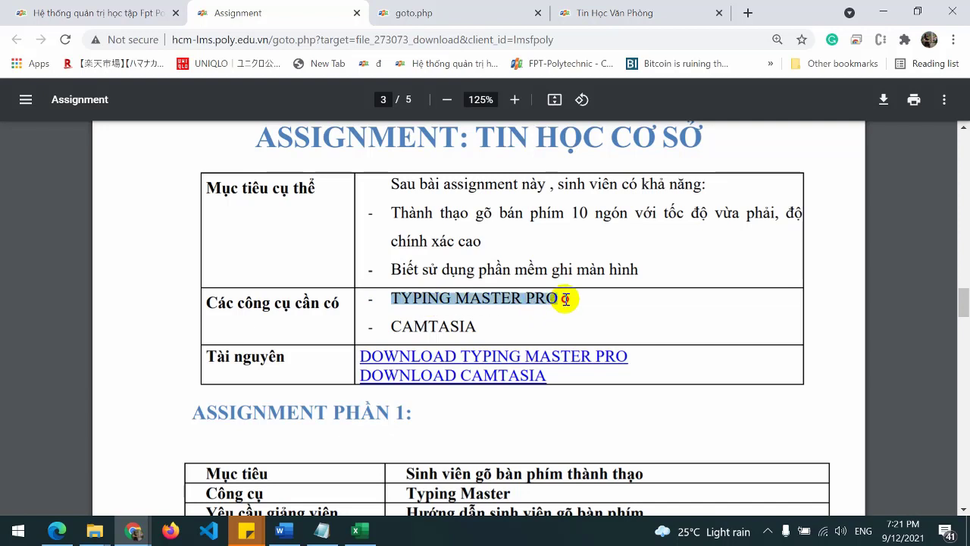
{"action": "left_click_drag", "start_coordinate": [388, 327], "coordinate": [496, 314]}
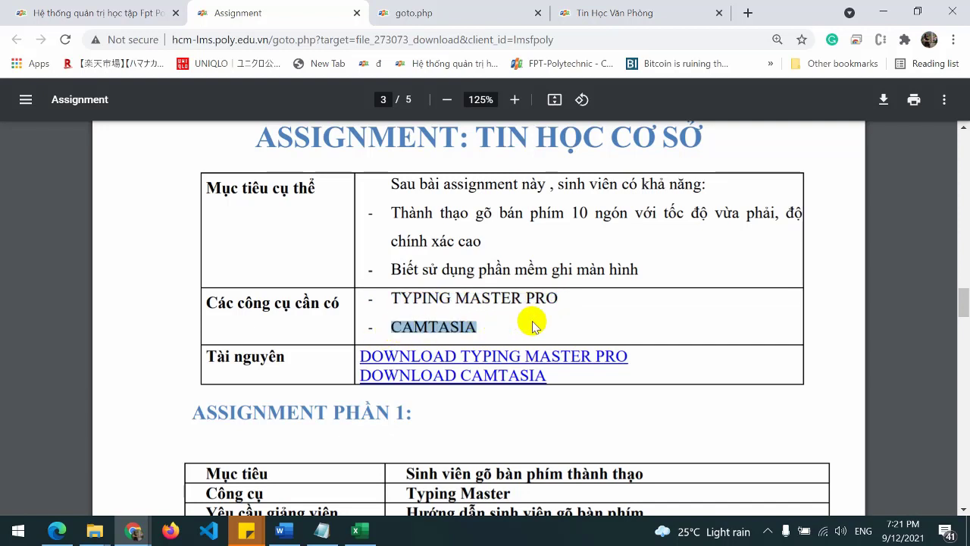
{"action": "left_click", "coordinate": [589, 324]}
- Review the "Assignment Phần 1" section and highlight its objective, lecturer requirement and heading
{"action": "scroll", "coordinate": [693, 288], "scroll_direction": "down", "scroll_amount": 1}
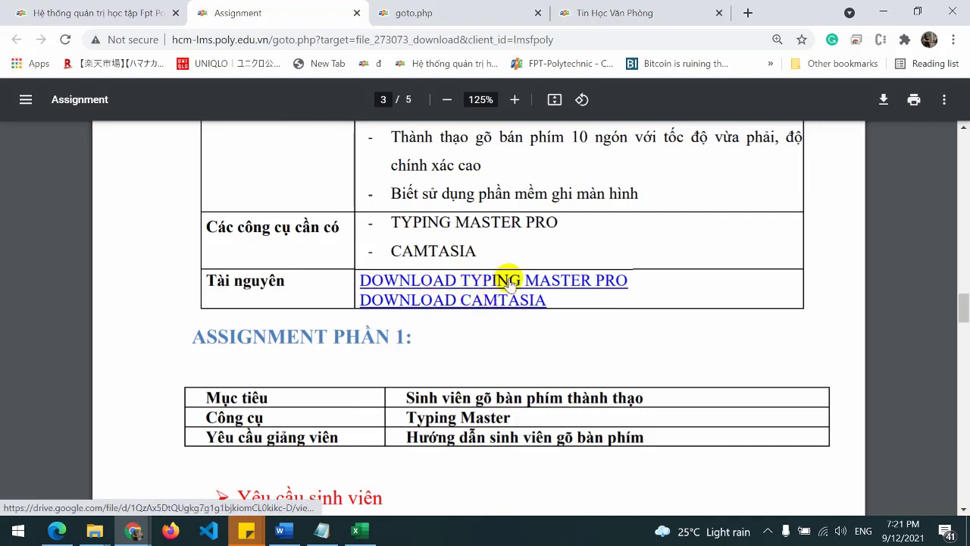
{"action": "scroll", "coordinate": [709, 285], "scroll_direction": "down", "scroll_amount": 2}
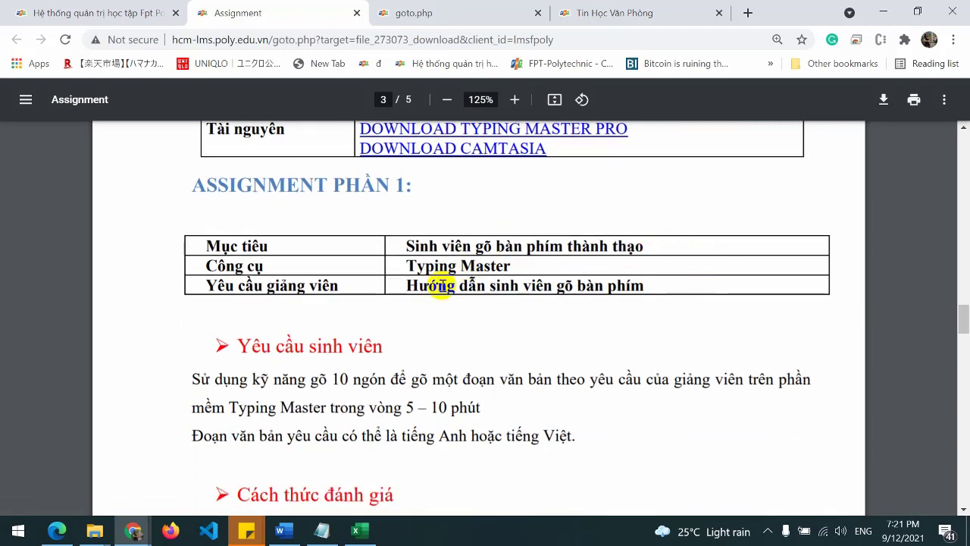
{"action": "left_click_drag", "start_coordinate": [405, 245], "coordinate": [640, 247]}
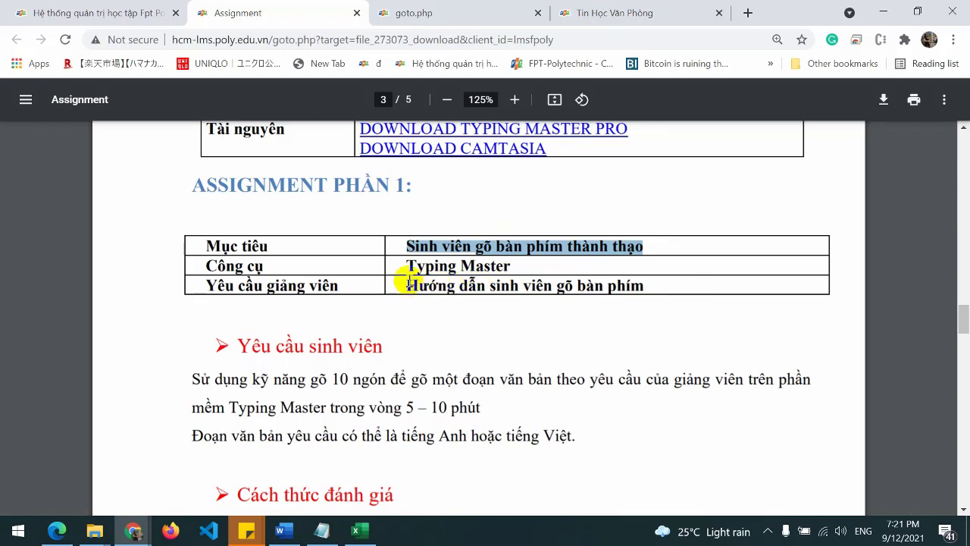
{"action": "left_click_drag", "start_coordinate": [396, 287], "coordinate": [617, 285]}
{"action": "left_click_drag", "start_coordinate": [317, 186], "coordinate": [394, 190]}
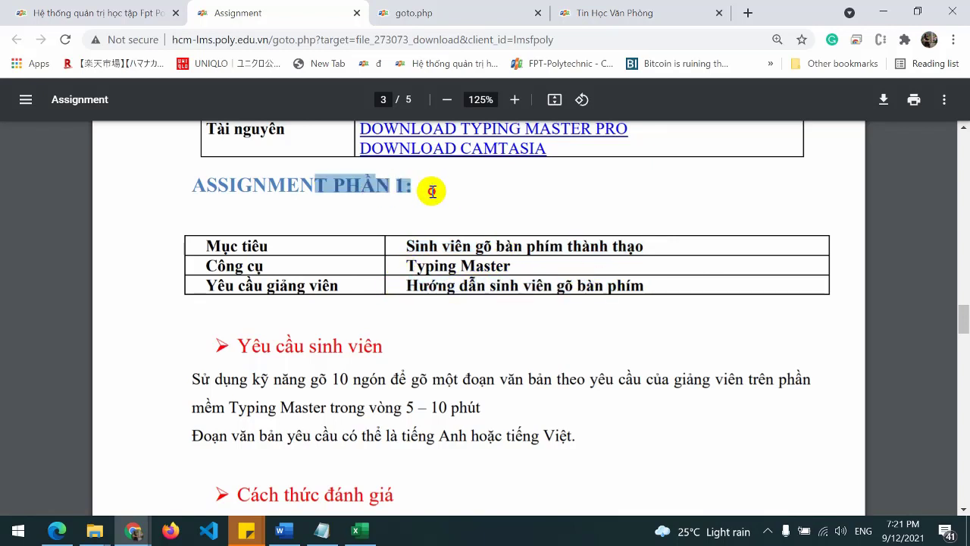
{"action": "left_click", "coordinate": [435, 299]}
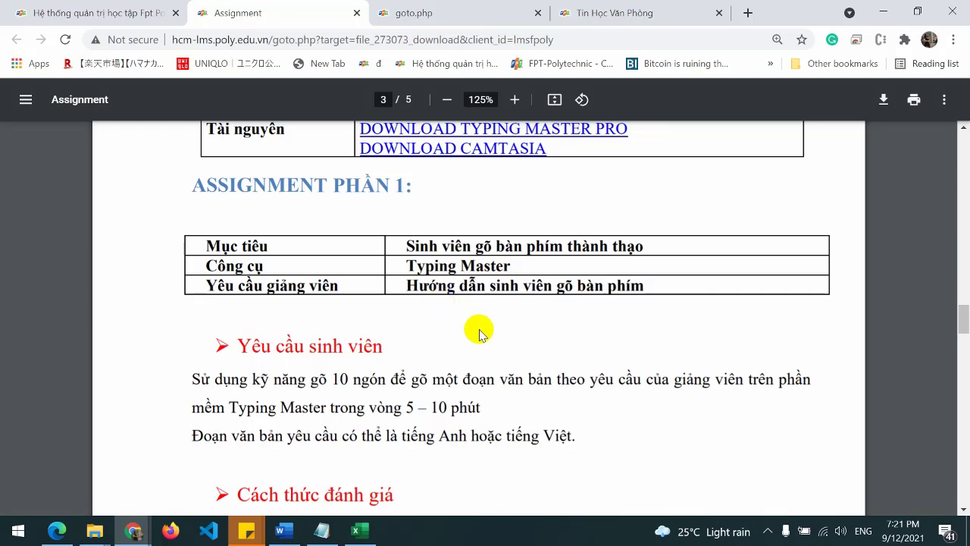
- Switch to the COM1014 syllabus workbook in Excel and look through the session schedule on the Appendix 1 sheet
{"action": "left_click", "coordinate": [360, 531]}
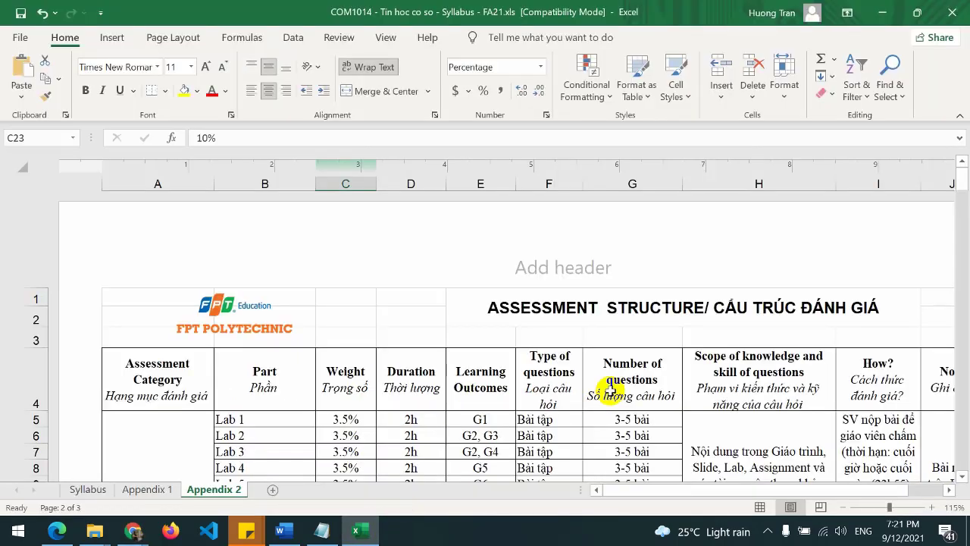
{"action": "left_click", "coordinate": [148, 489]}
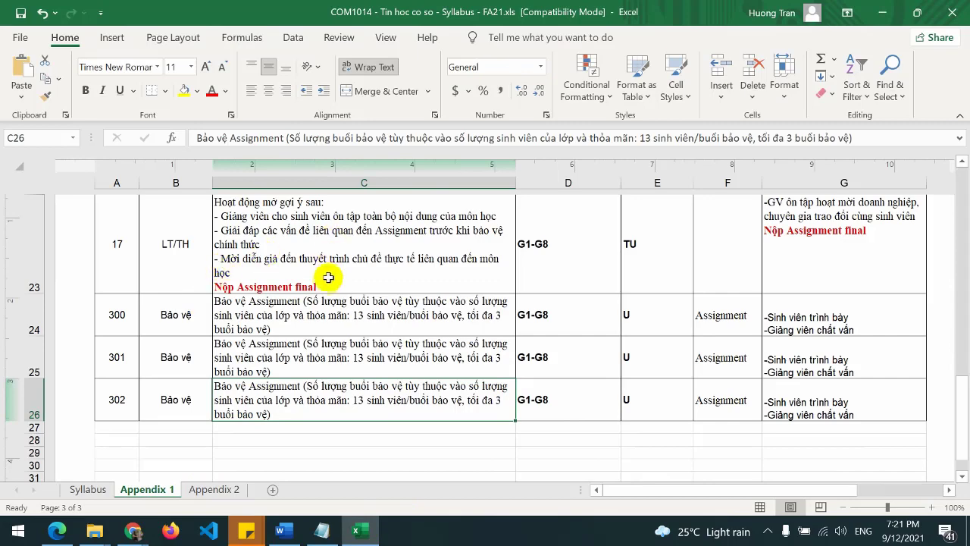
{"action": "scroll", "coordinate": [326, 279], "scroll_direction": "up", "scroll_amount": 10}
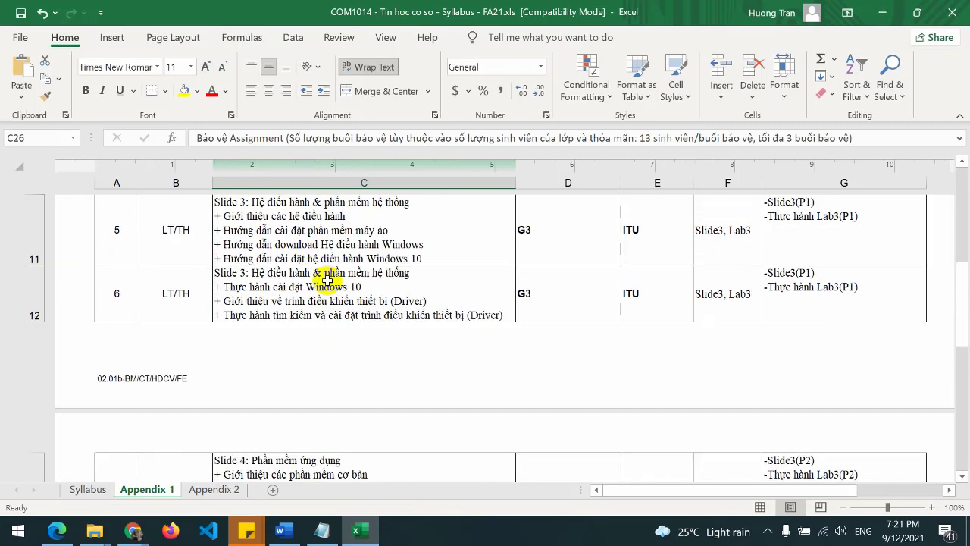
{"action": "left_click", "coordinate": [191, 306]}
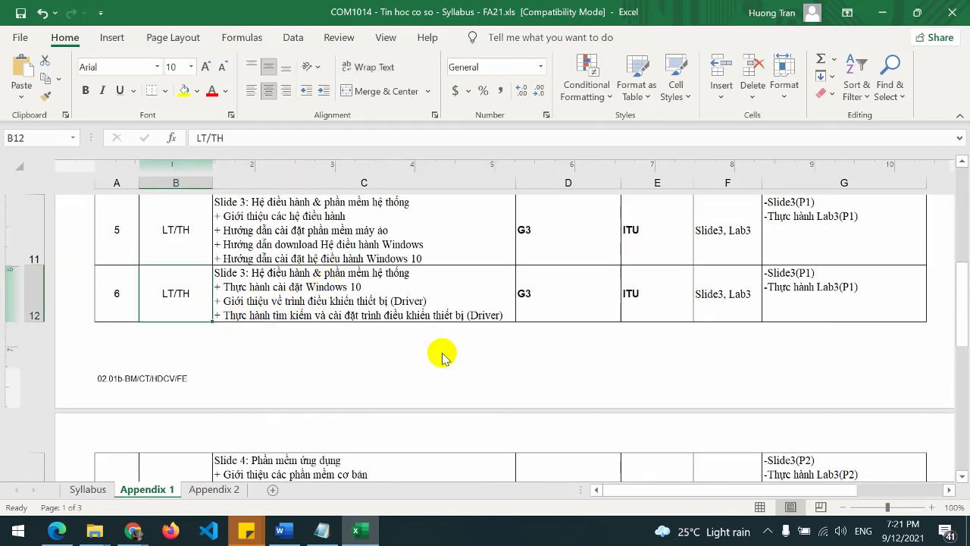
{"action": "scroll", "coordinate": [443, 356], "scroll_direction": "down", "scroll_amount": 3}
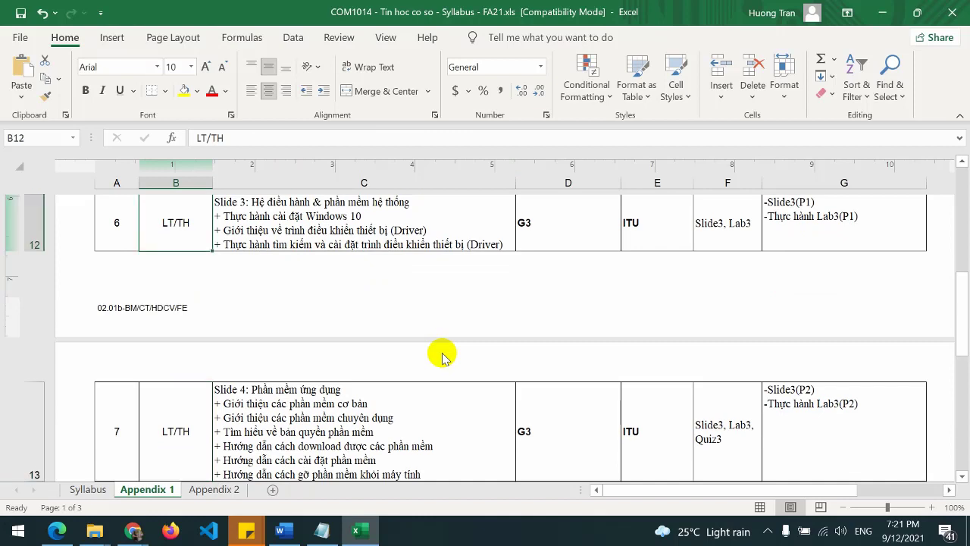
{"action": "key", "text": "Right"}
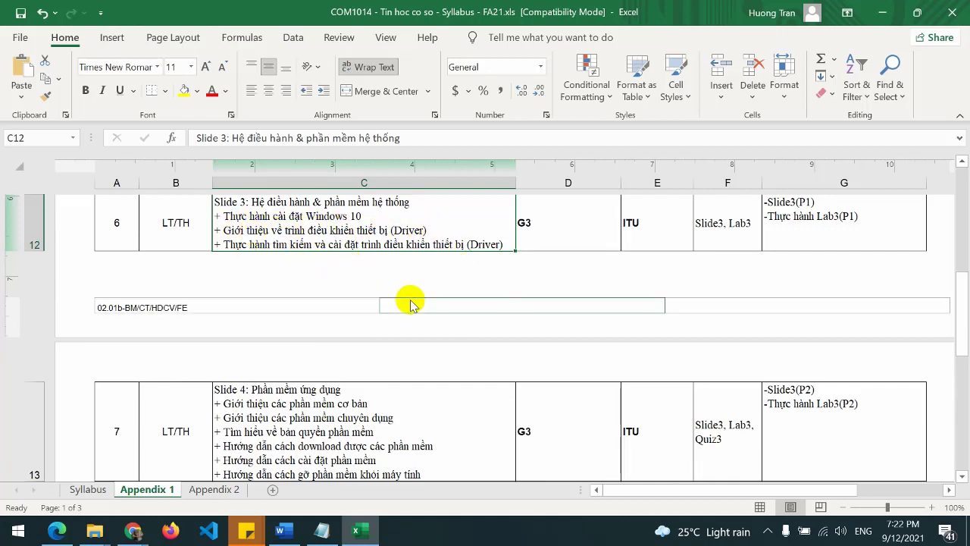
{"action": "scroll", "coordinate": [406, 275], "scroll_direction": "down", "scroll_amount": 3}
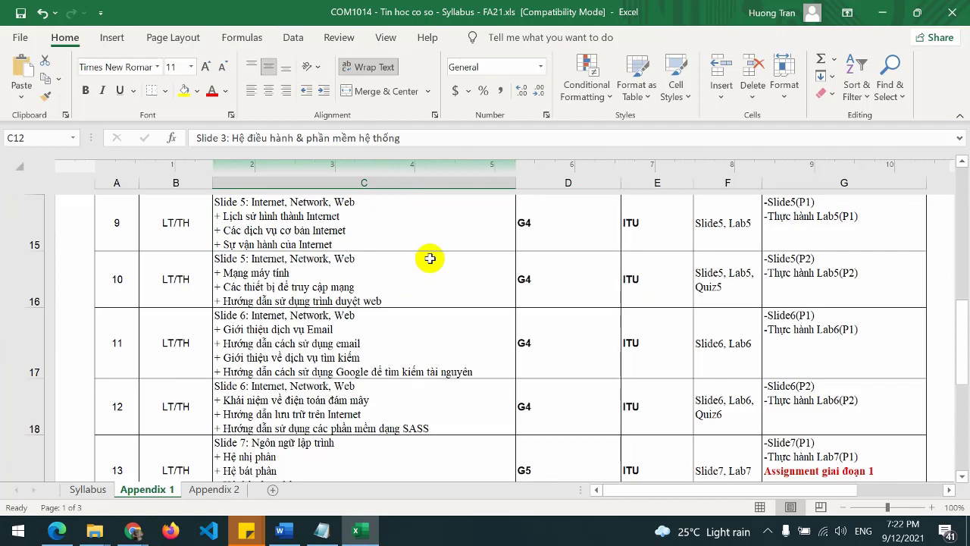
{"action": "scroll", "coordinate": [430, 259], "scroll_direction": "up", "scroll_amount": 3}
{"action": "scroll", "coordinate": [430, 260], "scroll_direction": "up", "scroll_amount": 3}
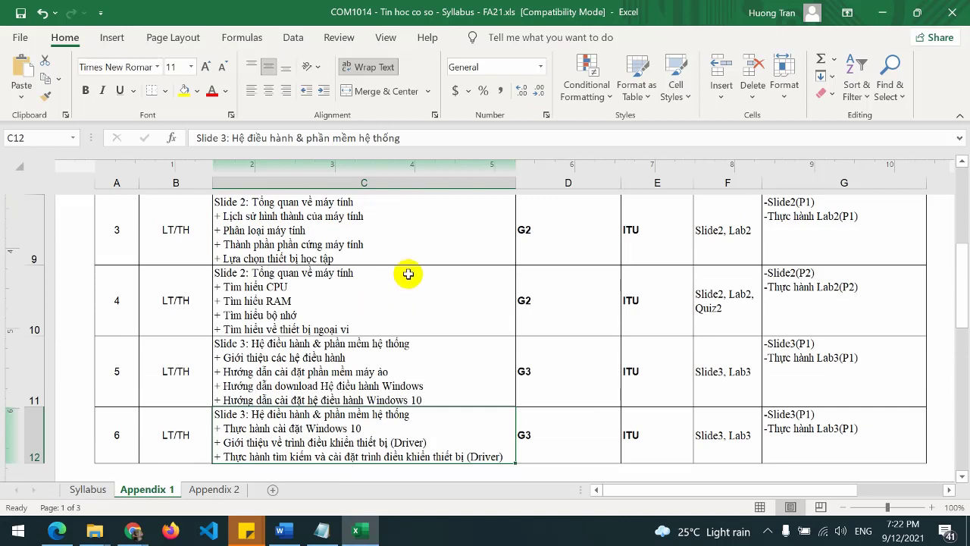
- Go through the schedule from session 3 to session 8 and select the "Nộp Assigment giai đoạn 1" content cell
{"action": "left_click", "coordinate": [390, 246]}
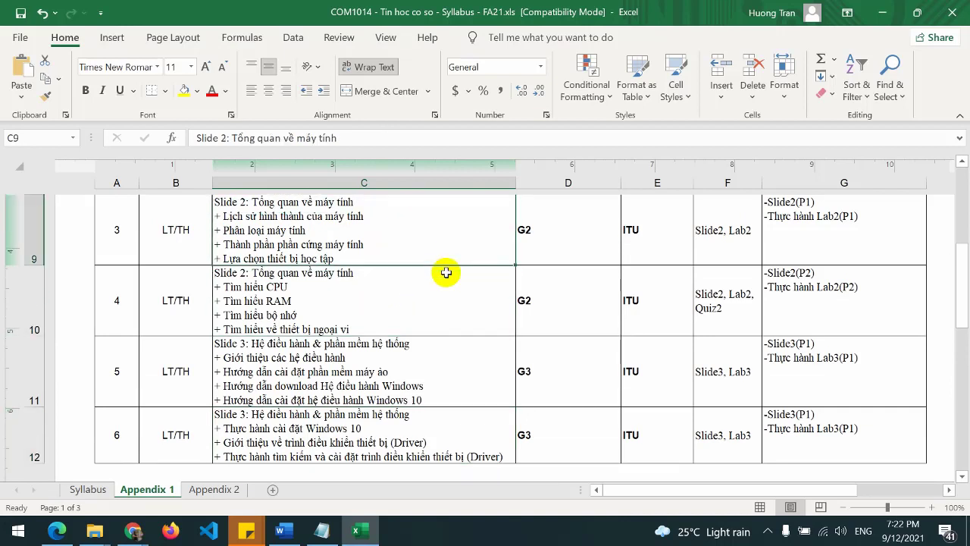
{"action": "left_click", "coordinate": [446, 273]}
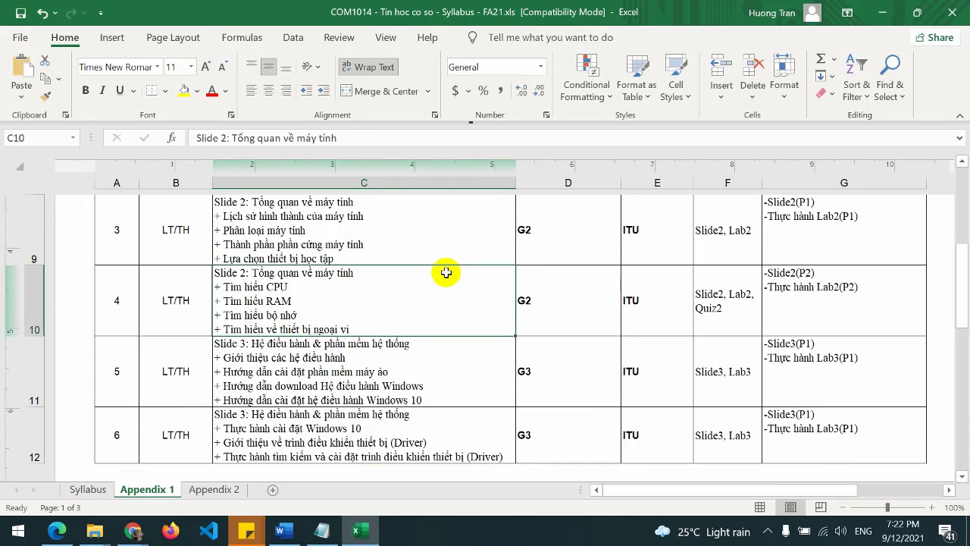
{"action": "key", "text": "Down"}
{"action": "key", "text": "Down"}
{"action": "key", "text": "Down"}
{"action": "key", "text": "Down"}
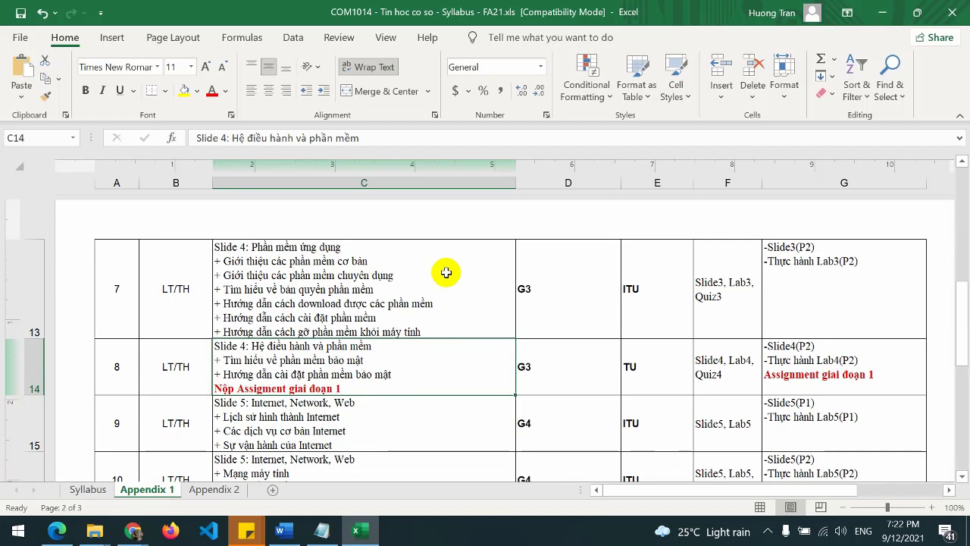
{"action": "key", "text": "Left"}
{"action": "key", "text": "Right"}
{"action": "key", "text": "Left"}
{"action": "key", "text": "Right"}
{"action": "key", "text": "Left"}
{"action": "key", "text": "Left"}
{"action": "key", "text": "Right"}
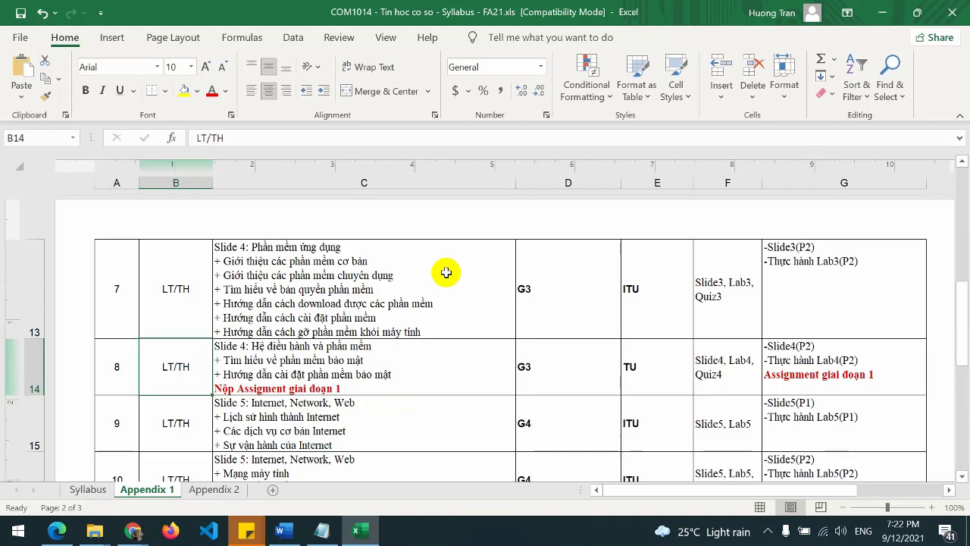
{"action": "key", "text": "Right"}
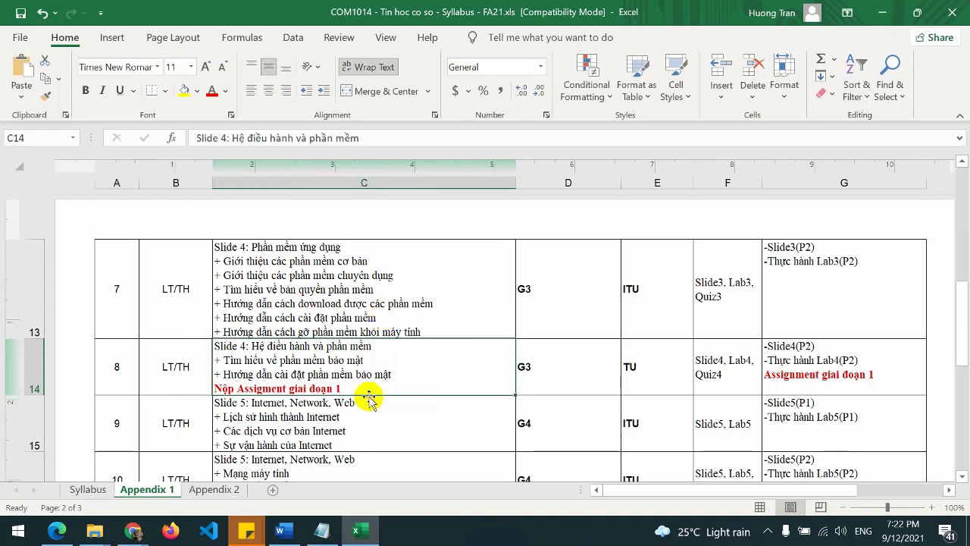
- Find session 13 in the schedule and select its content cell containing "Nộp Assignment giai đoạn 2"
{"action": "scroll", "coordinate": [420, 361], "scroll_direction": "down", "scroll_amount": 2}
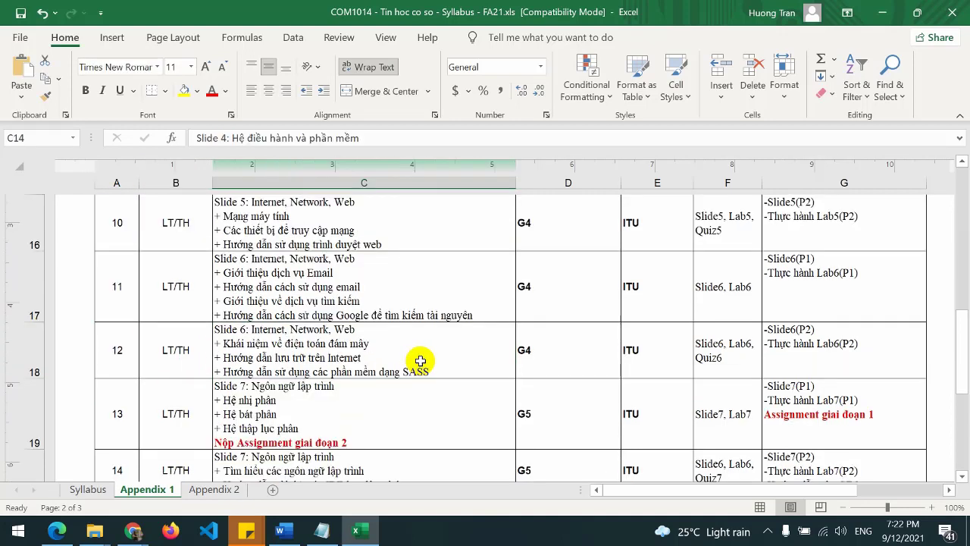
{"action": "scroll", "coordinate": [395, 352], "scroll_direction": "up", "scroll_amount": 2}
{"action": "scroll", "coordinate": [410, 336], "scroll_direction": "down", "scroll_amount": 2}
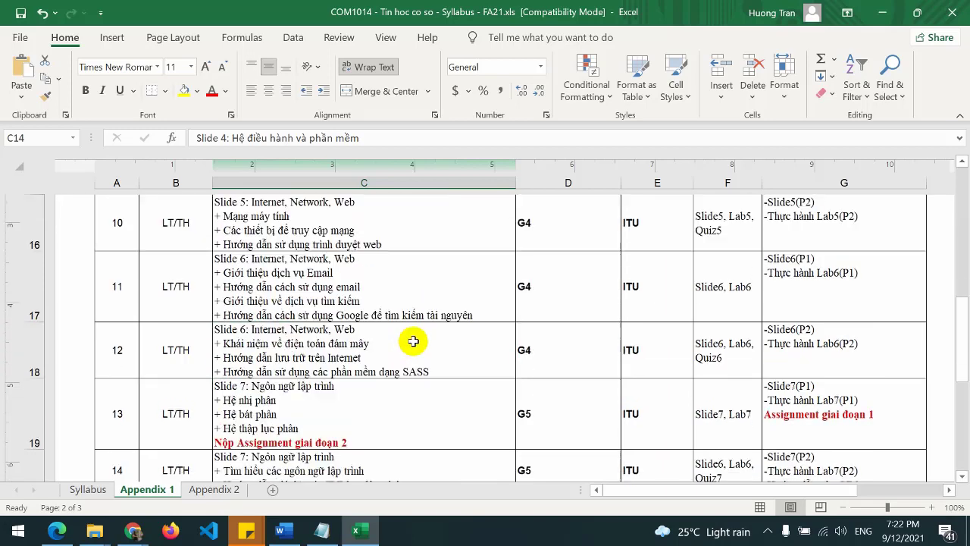
{"action": "left_click", "coordinate": [292, 434]}
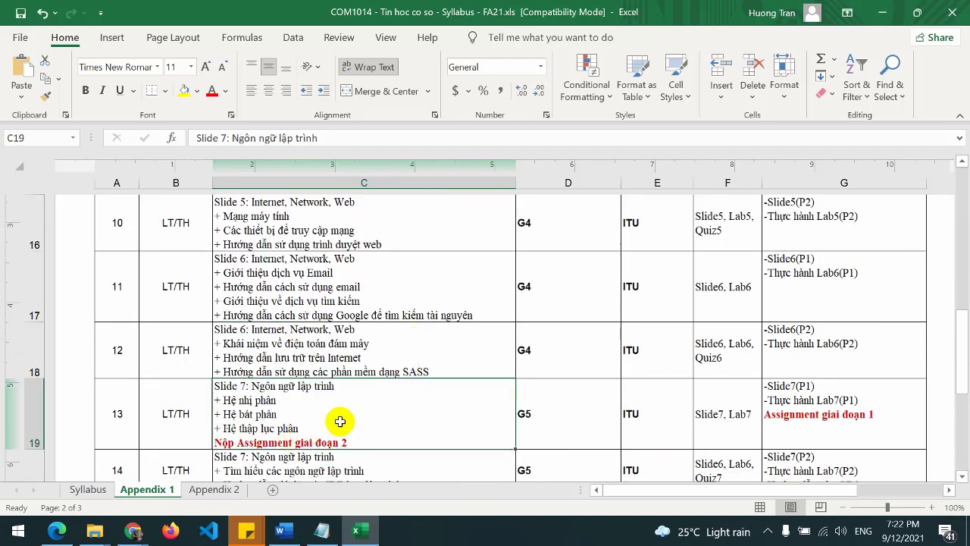
{"action": "left_click", "coordinate": [189, 432]}
{"action": "left_click", "coordinate": [301, 418]}
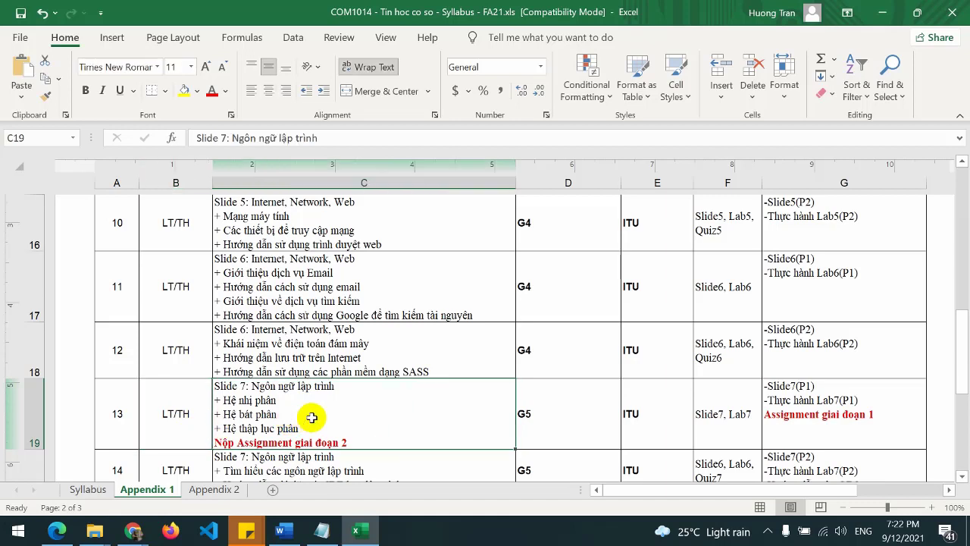
- Find session 17 in the schedule and select its content cell containing "Nộp Assignment final"
{"action": "scroll", "coordinate": [339, 395], "scroll_direction": "down", "scroll_amount": 2}
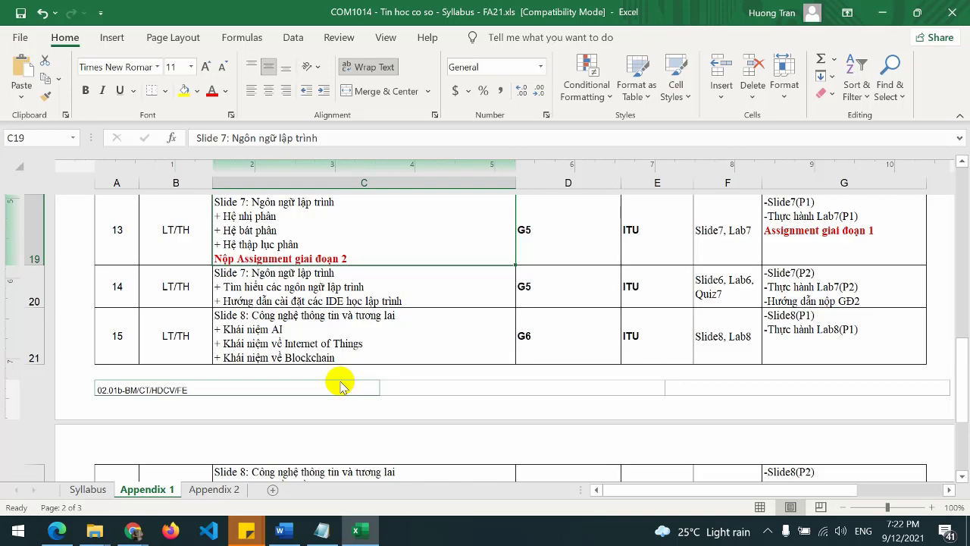
{"action": "scroll", "coordinate": [355, 292], "scroll_direction": "up", "scroll_amount": 3}
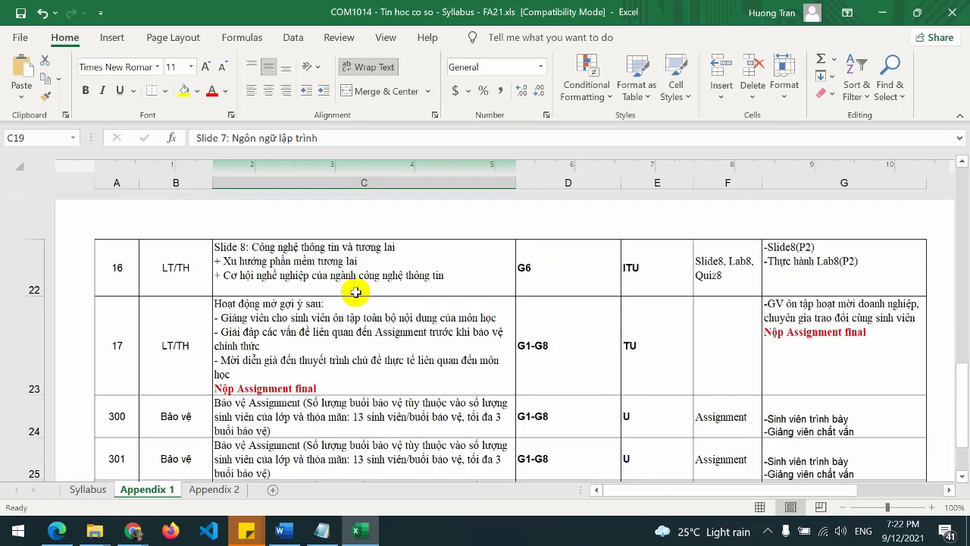
{"action": "left_click", "coordinate": [243, 372]}
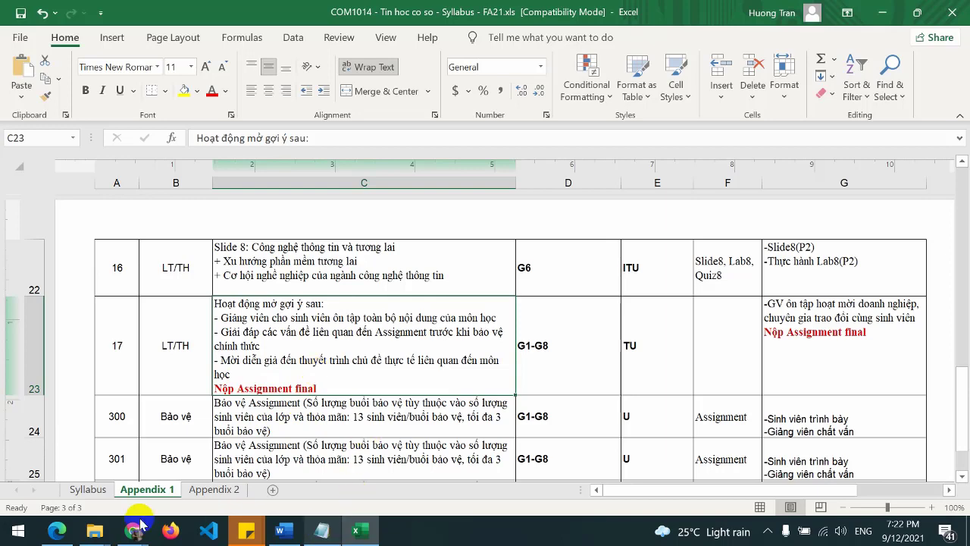
- Switch to the Assignment PDF in Chrome and read the student requirements of Assignment part 1 on ten-finger typing in Typing Master
{"action": "mouse_move", "coordinate": [133, 532]}
{"action": "left_click", "coordinate": [388, 495]}
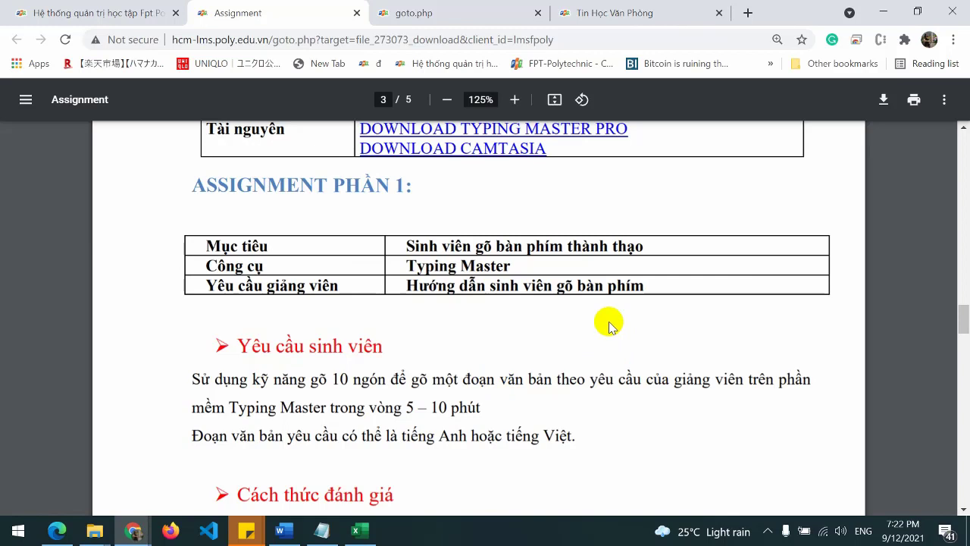
{"action": "scroll", "coordinate": [611, 322], "scroll_direction": "down", "scroll_amount": 1}
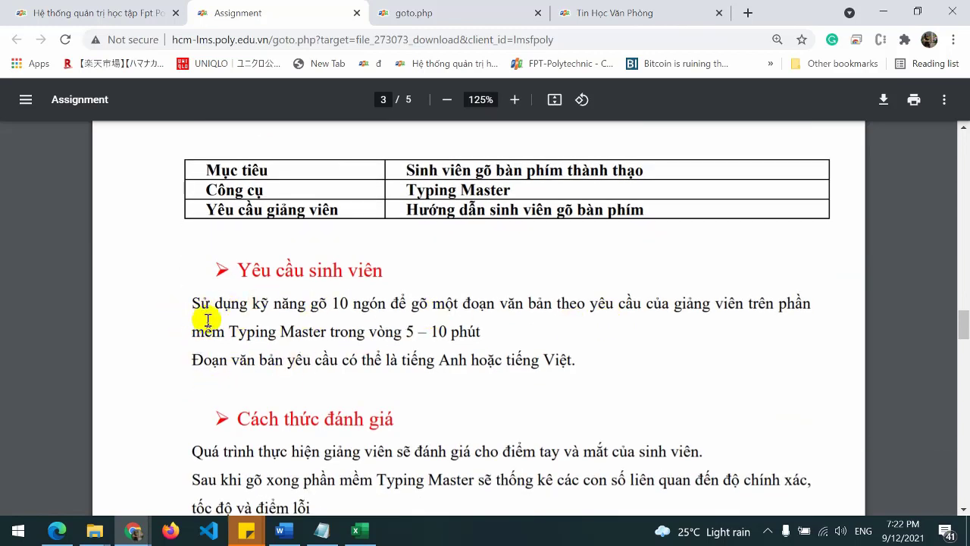
{"action": "left_click_drag", "start_coordinate": [186, 320], "coordinate": [546, 325]}
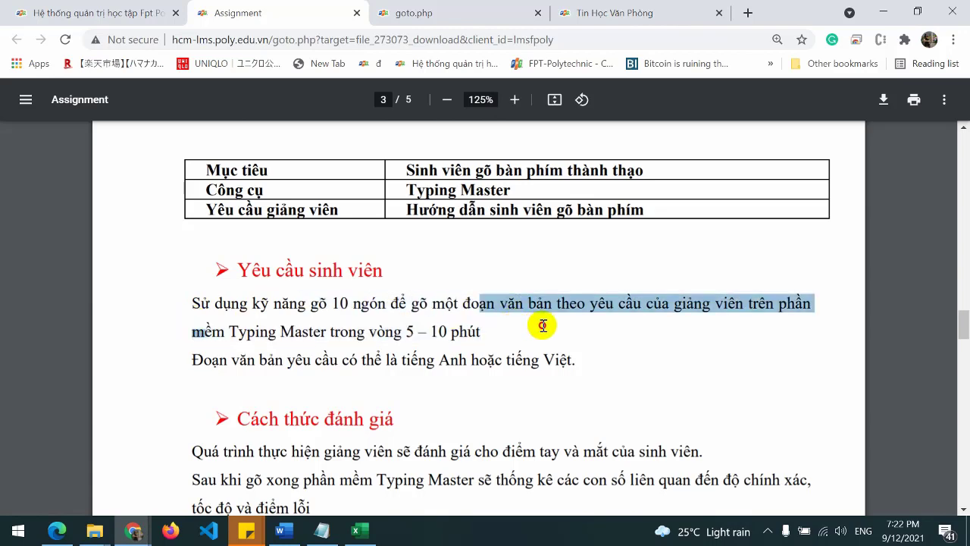
{"action": "left_click", "coordinate": [565, 327]}
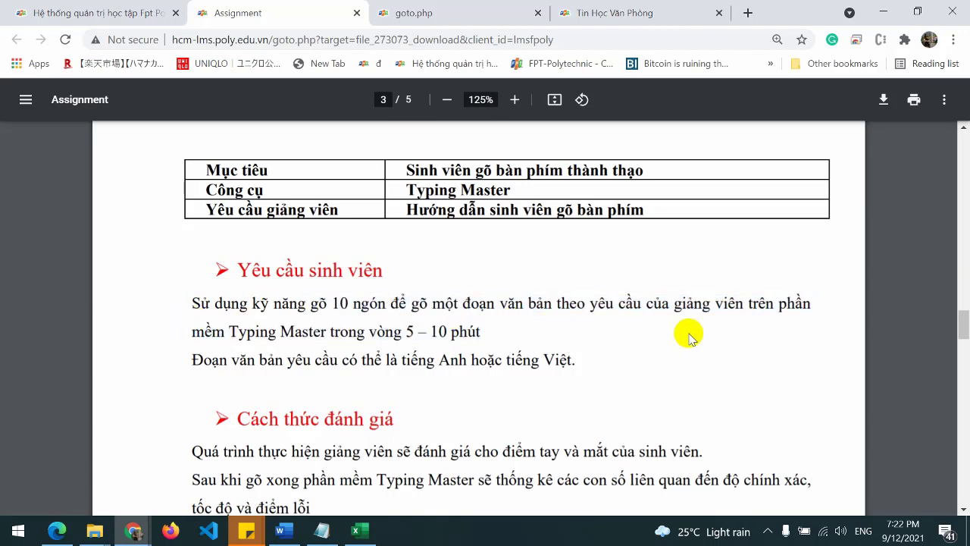
- Read the part 1 grading section and highlight the final score formula combining hand, eye, accuracy, speed and error points
{"action": "scroll", "coordinate": [689, 337], "scroll_direction": "down", "scroll_amount": 4}
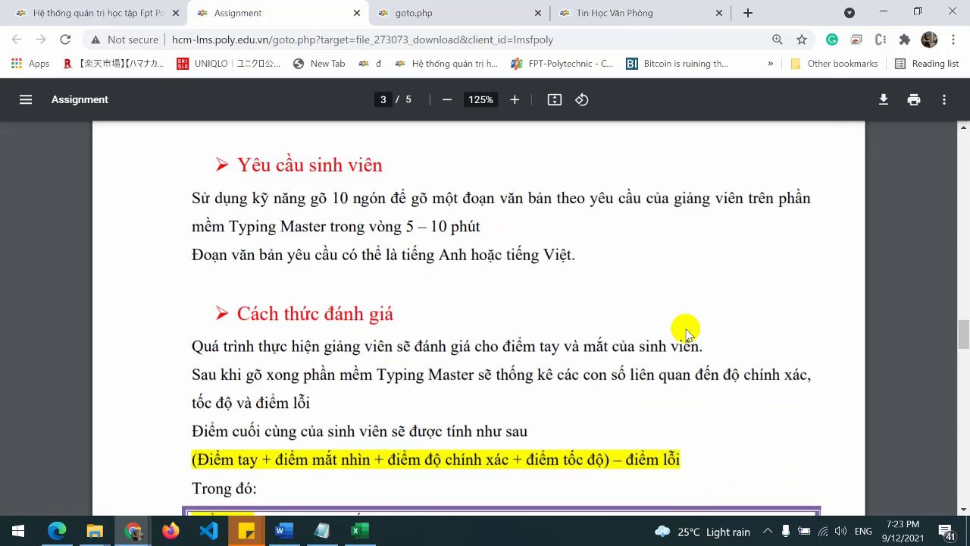
{"action": "scroll", "coordinate": [685, 331], "scroll_direction": "up", "scroll_amount": 2}
{"action": "scroll", "coordinate": [685, 332], "scroll_direction": "down", "scroll_amount": 4}
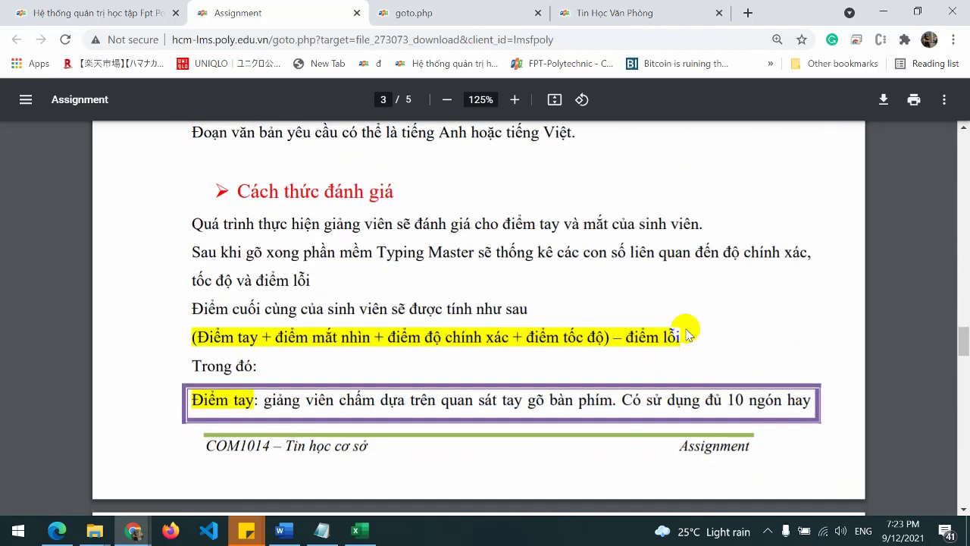
{"action": "left_click_drag", "start_coordinate": [194, 337], "coordinate": [671, 337]}
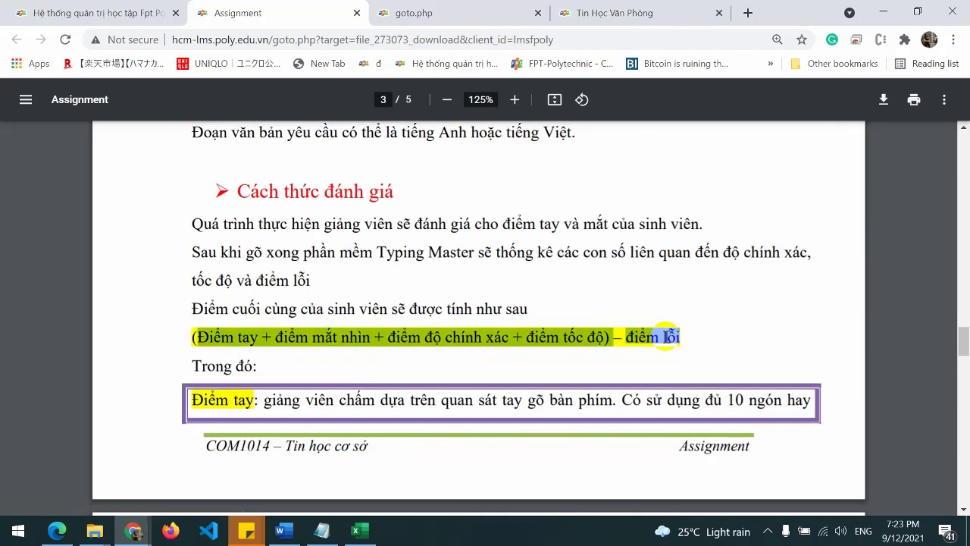
{"action": "left_click", "coordinate": [623, 353]}
{"action": "double_click", "coordinate": [325, 337]}
{"action": "left_click", "coordinate": [362, 337]}
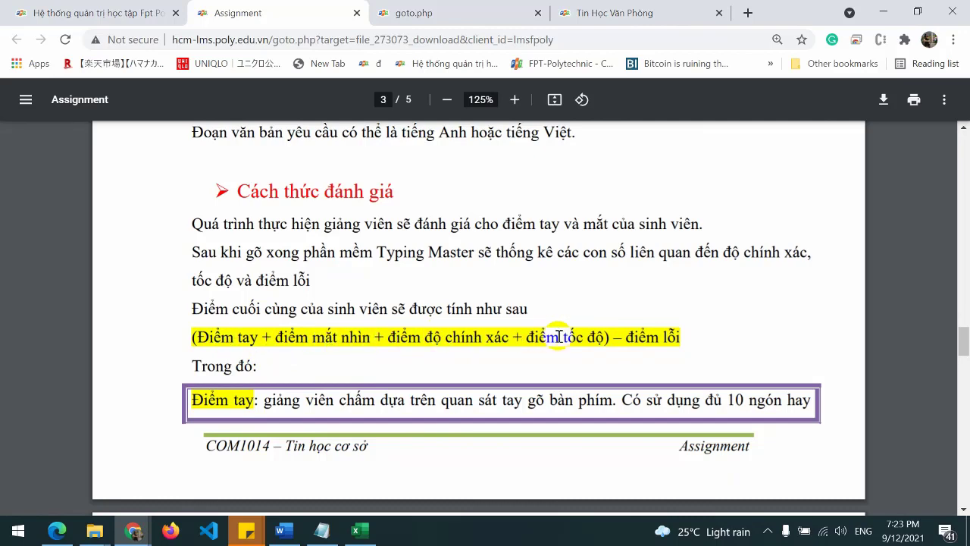
- Go through the definitions of each part 1 score component and highlight the accuracy, speed and error formulas
{"action": "scroll", "coordinate": [250, 292], "scroll_direction": "down", "scroll_amount": 2}
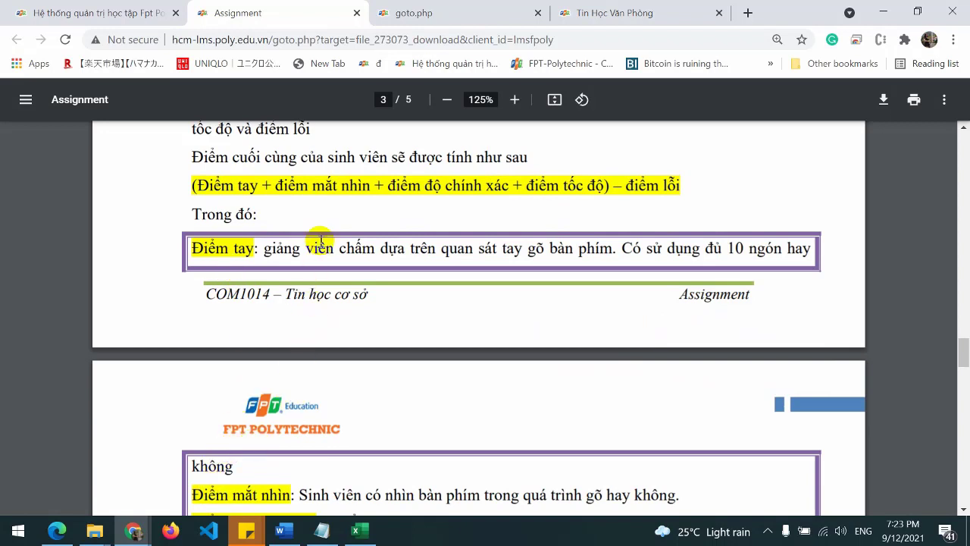
{"action": "scroll", "coordinate": [512, 348], "scroll_direction": "down", "scroll_amount": 1}
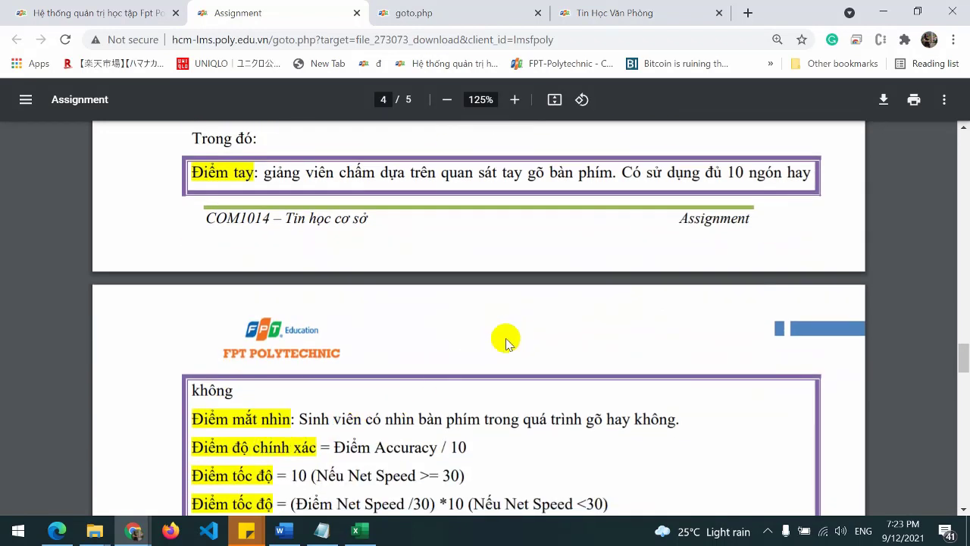
{"action": "scroll", "coordinate": [531, 322], "scroll_direction": "down", "scroll_amount": 2}
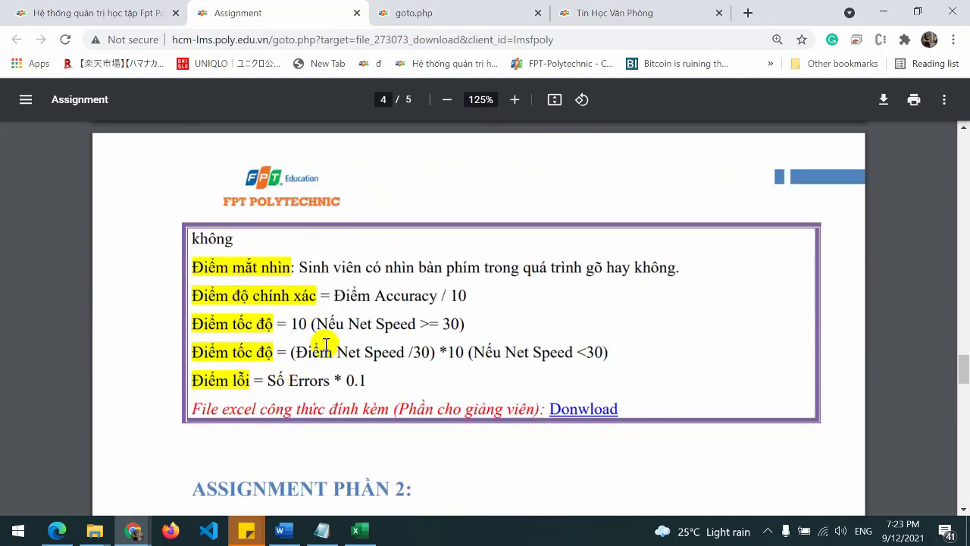
{"action": "left_click_drag", "start_coordinate": [261, 295], "coordinate": [376, 381]}
{"action": "left_click", "coordinate": [405, 388]}
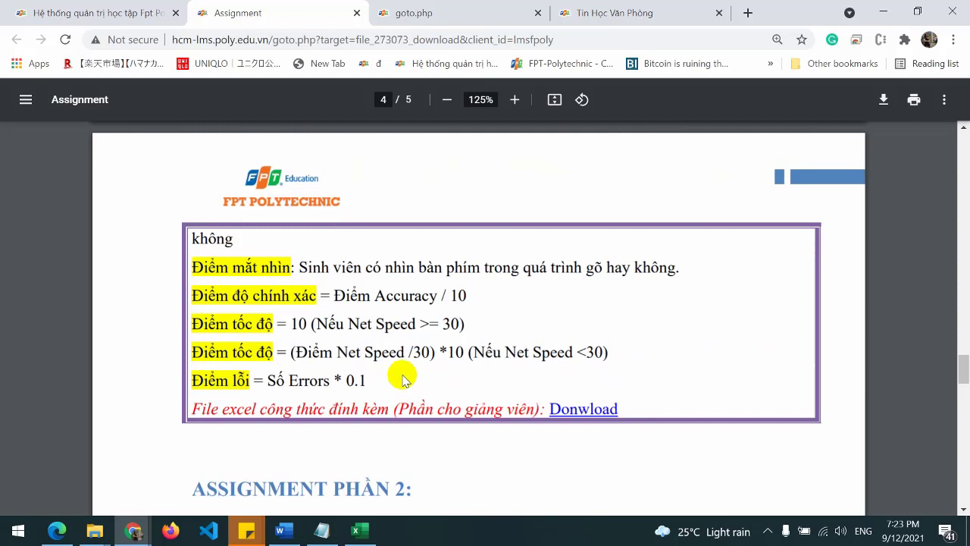
- Review the Assignment part 2 overview table and highlight its tool entry "Camtasia"
{"action": "scroll", "coordinate": [429, 336], "scroll_direction": "down", "scroll_amount": 2}
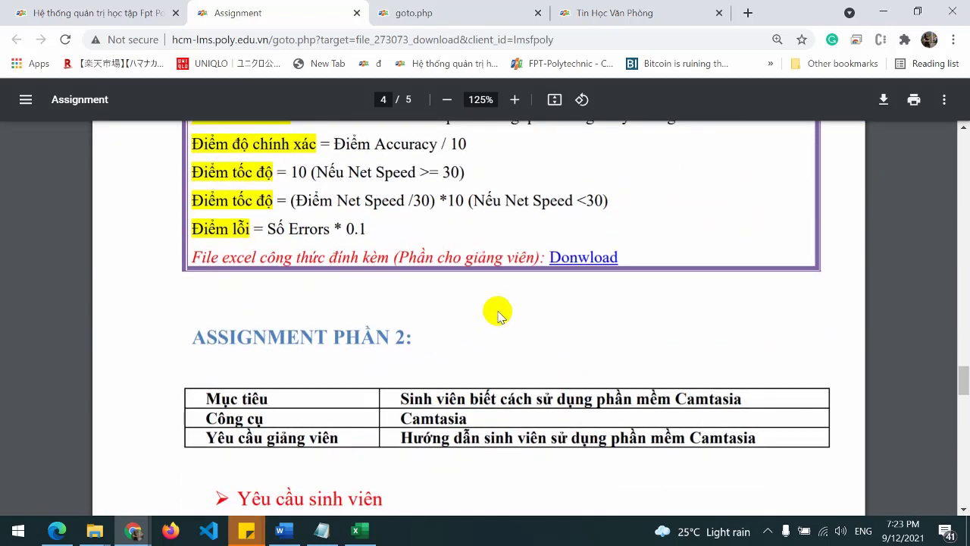
{"action": "scroll", "coordinate": [499, 314], "scroll_direction": "down", "scroll_amount": 1}
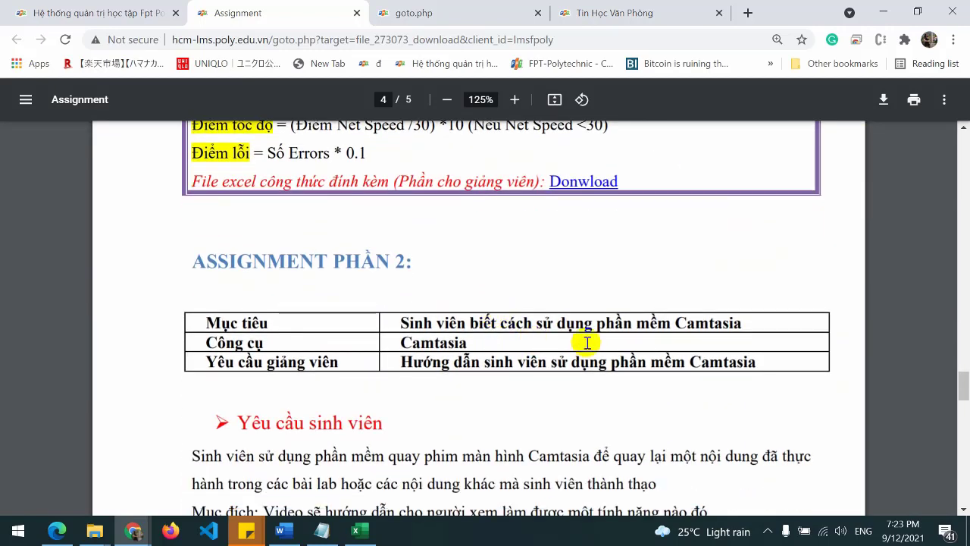
{"action": "left_click_drag", "start_coordinate": [396, 341], "coordinate": [487, 349]}
{"action": "left_click", "coordinate": [472, 354]}
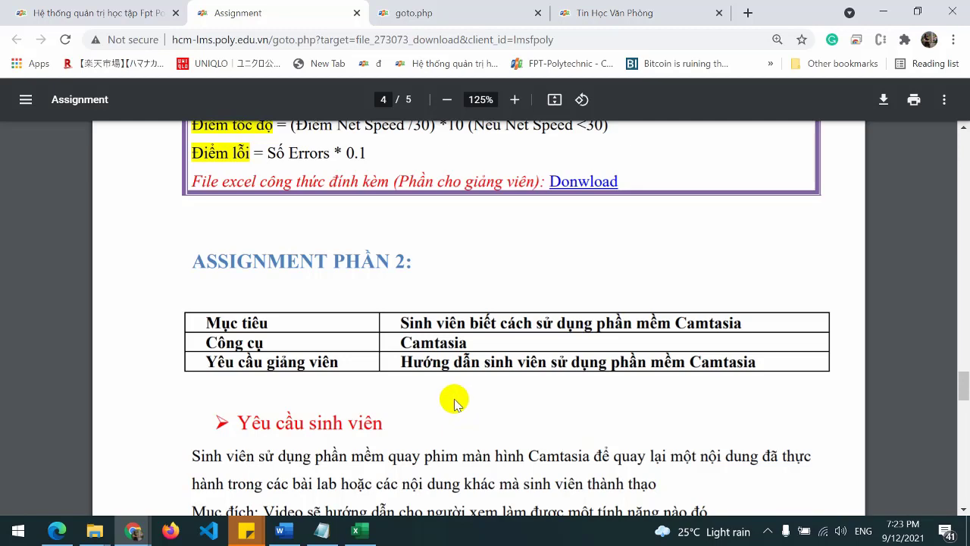
- Read the part 2 student requirements and the full list of ten video requirements
{"action": "scroll", "coordinate": [444, 391], "scroll_direction": "down", "scroll_amount": 3}
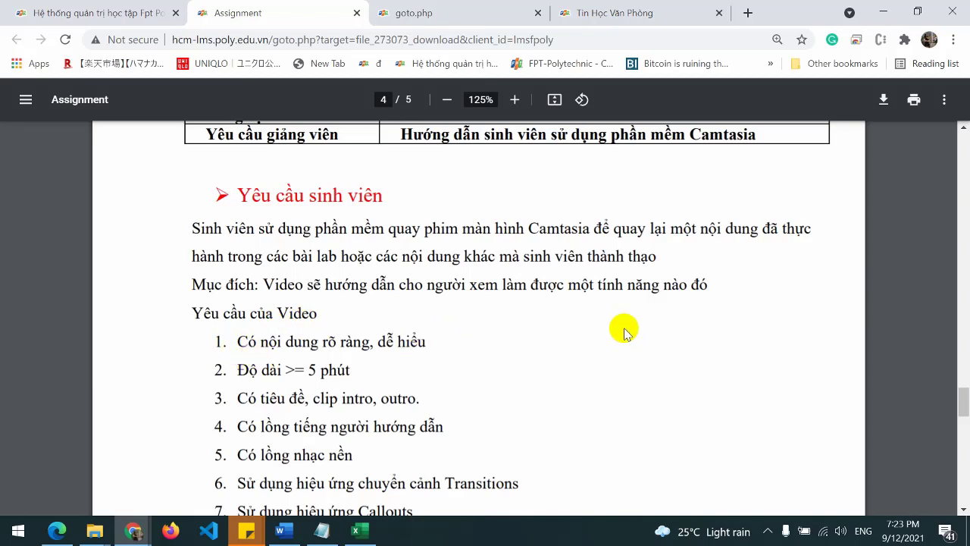
{"action": "scroll", "coordinate": [624, 333], "scroll_direction": "down", "scroll_amount": 1}
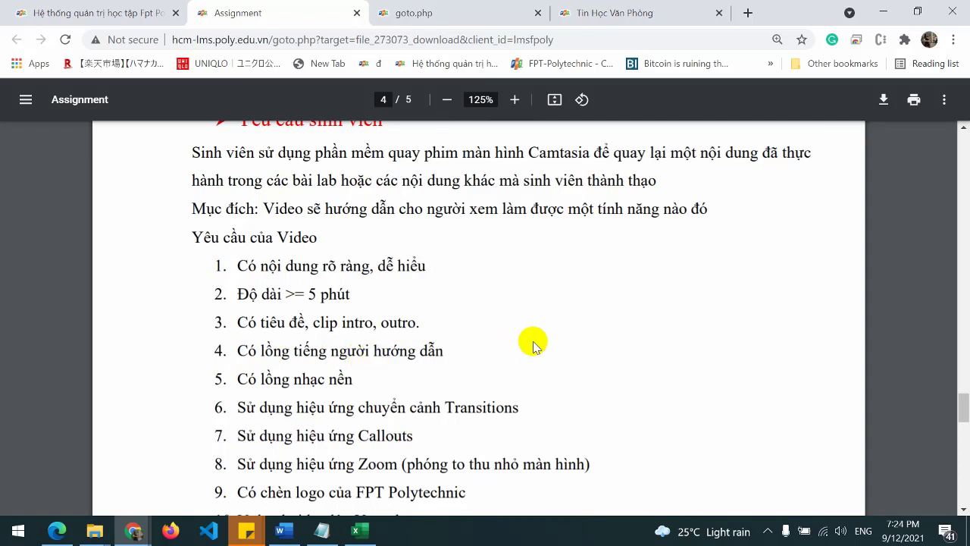
{"action": "scroll", "coordinate": [534, 343], "scroll_direction": "down", "scroll_amount": 1}
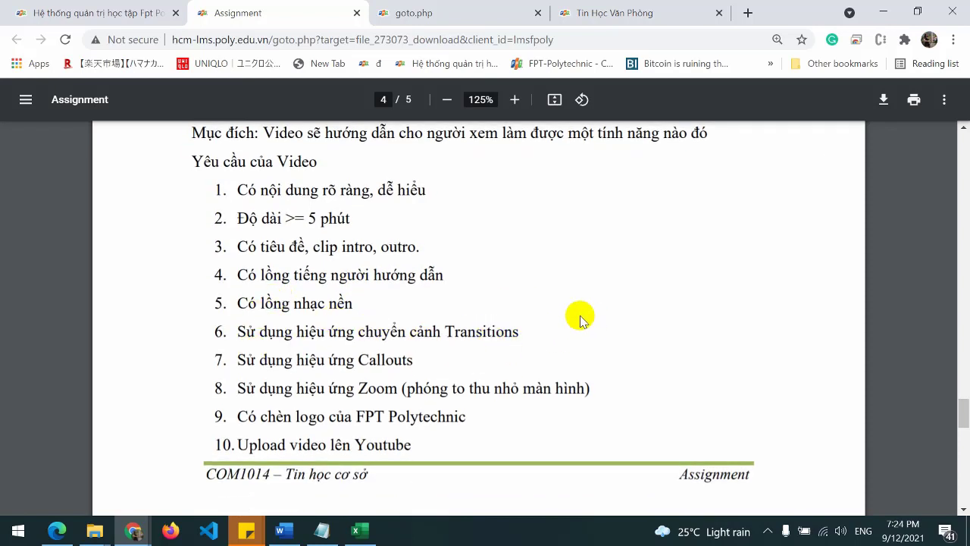
{"action": "scroll", "coordinate": [580, 318], "scroll_direction": "down", "scroll_amount": 2}
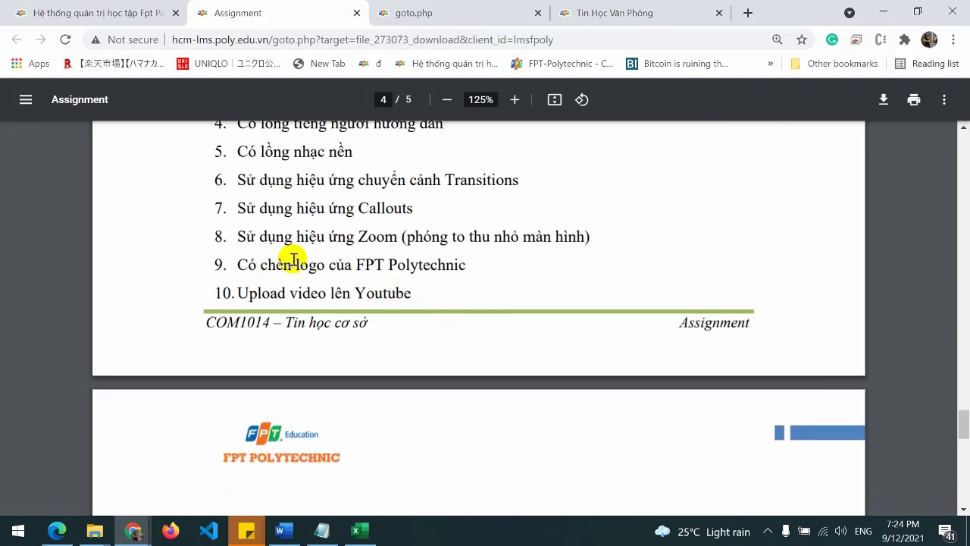
{"action": "scroll", "coordinate": [477, 278], "scroll_direction": "down", "scroll_amount": 2}
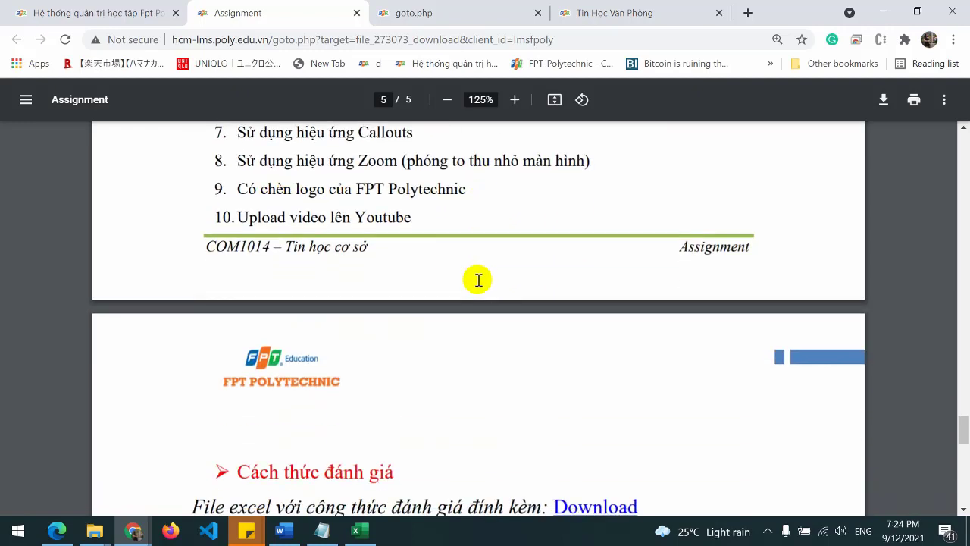
{"action": "scroll", "coordinate": [477, 278], "scroll_direction": "up", "scroll_amount": 2}
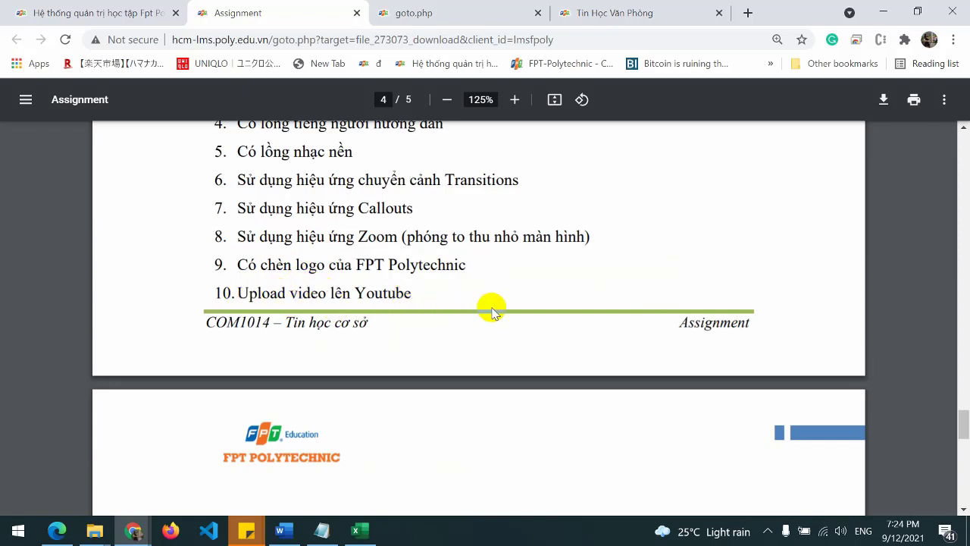
- Find the part 2 grading section on page 5 and highlight the line about the attached Excel grading file
{"action": "scroll", "coordinate": [492, 311], "scroll_direction": "down", "scroll_amount": 3}
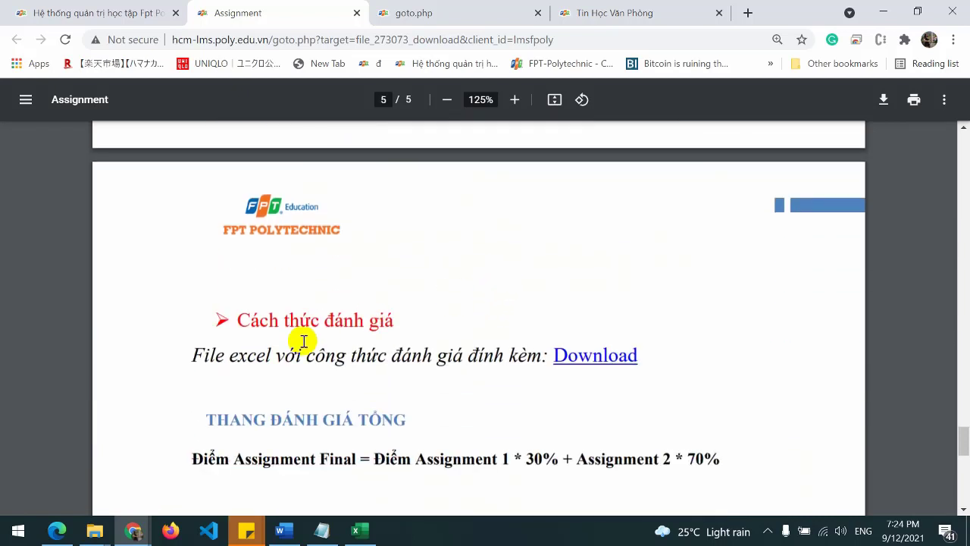
{"action": "left_click_drag", "start_coordinate": [196, 355], "coordinate": [535, 351]}
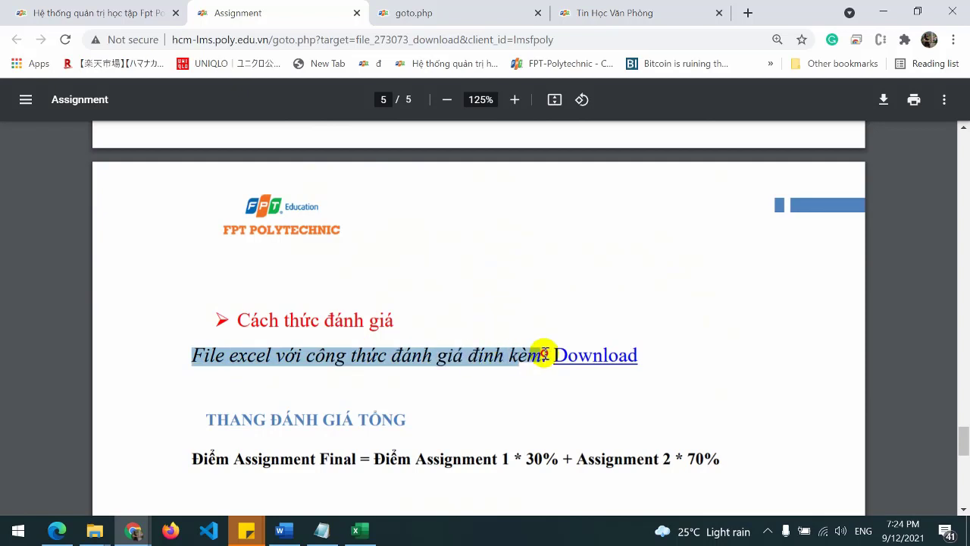
{"action": "left_click", "coordinate": [458, 367]}
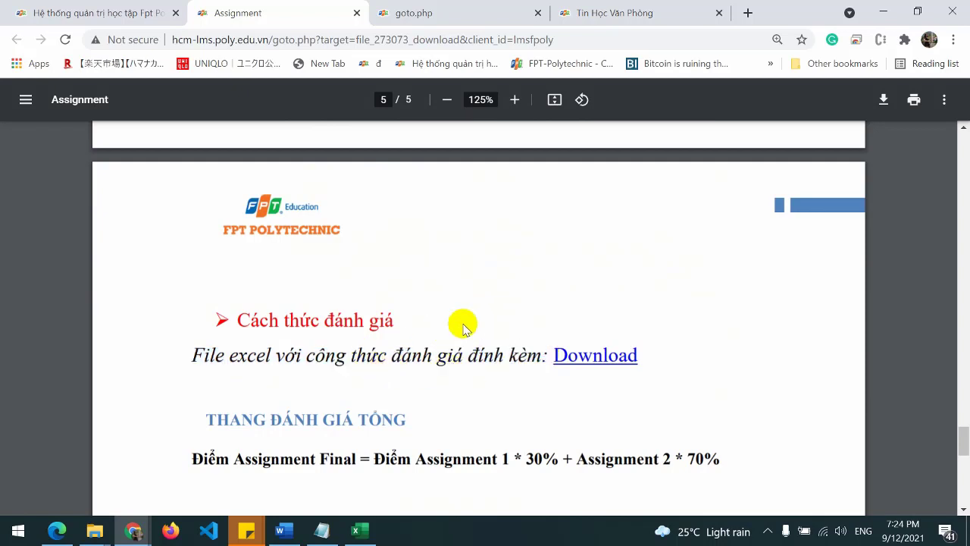
- Review the overall grading scale and highlight the weighting formula for the final Assignment score
{"action": "scroll", "coordinate": [460, 322], "scroll_direction": "down", "scroll_amount": 1}
{"action": "scroll", "coordinate": [461, 321], "scroll_direction": "down", "scroll_amount": 1}
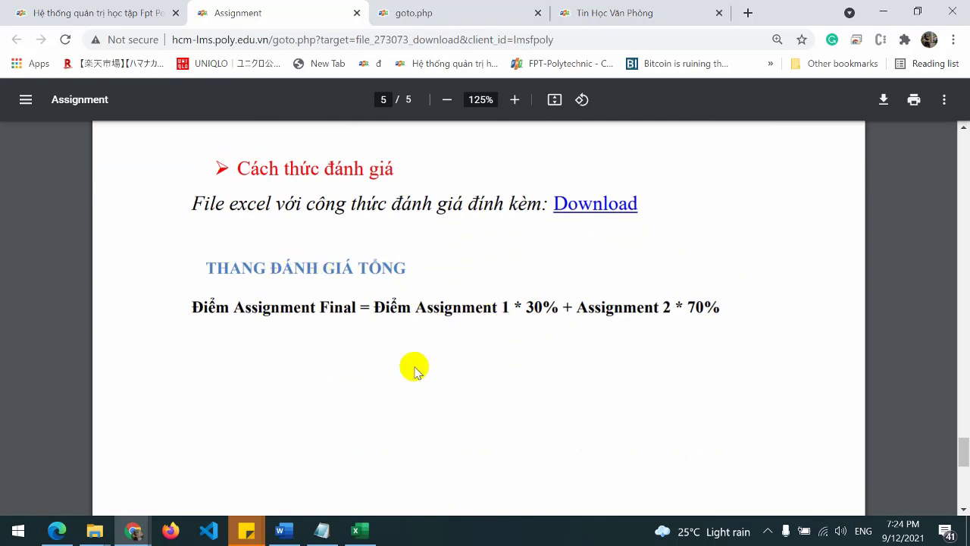
{"action": "left_click_drag", "start_coordinate": [370, 306], "coordinate": [731, 306]}
{"action": "left_click", "coordinate": [634, 306]}
{"action": "left_click", "coordinate": [698, 323]}
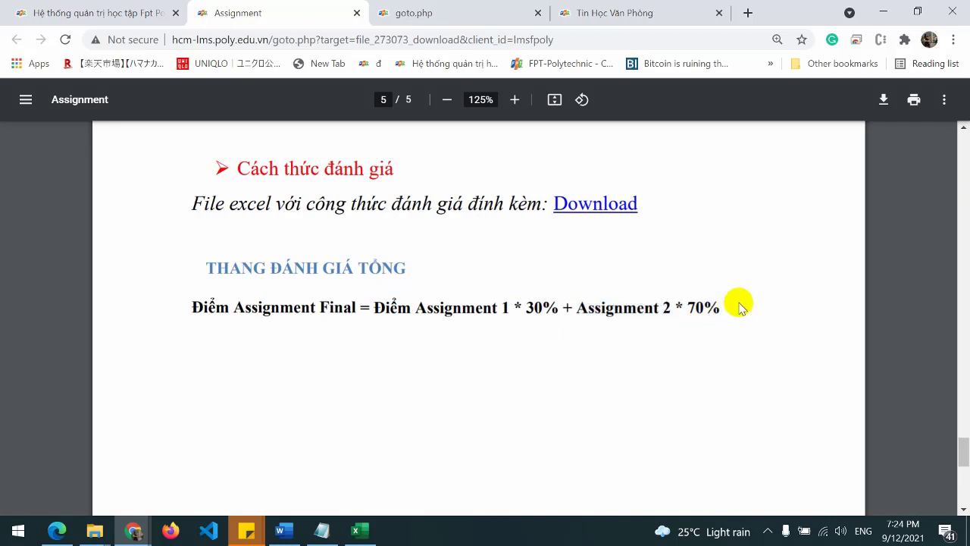
- Check the end of the document and highlight the final score formula again, including its "Assignment 2 * 70%" term
{"action": "scroll", "coordinate": [739, 305], "scroll_direction": "down", "scroll_amount": 1}
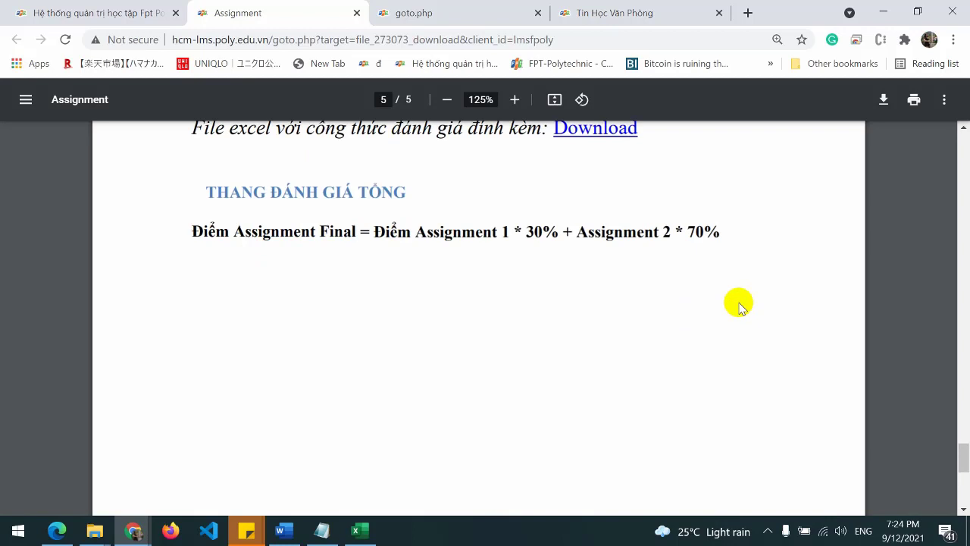
{"action": "scroll", "coordinate": [739, 305], "scroll_direction": "down", "scroll_amount": 4}
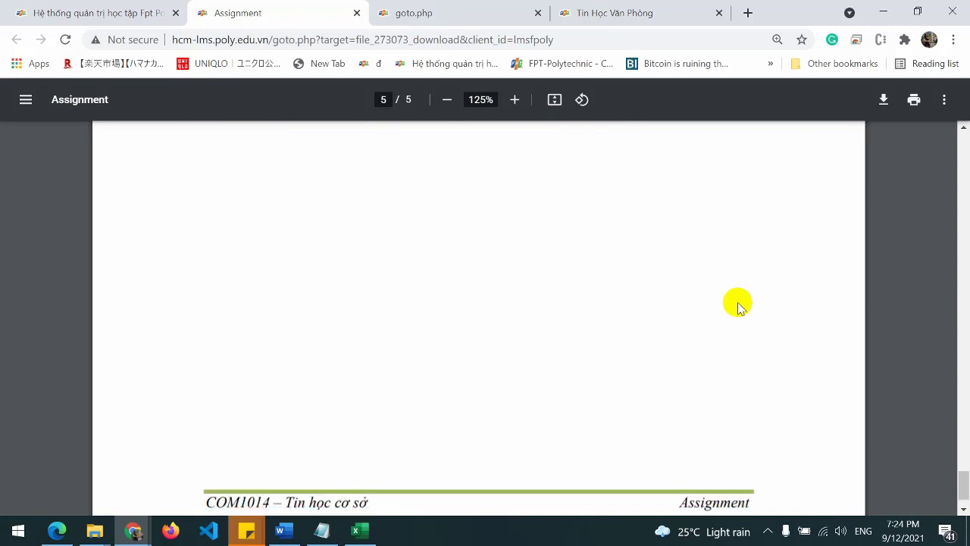
{"action": "scroll", "coordinate": [738, 304], "scroll_direction": "up", "scroll_amount": 3}
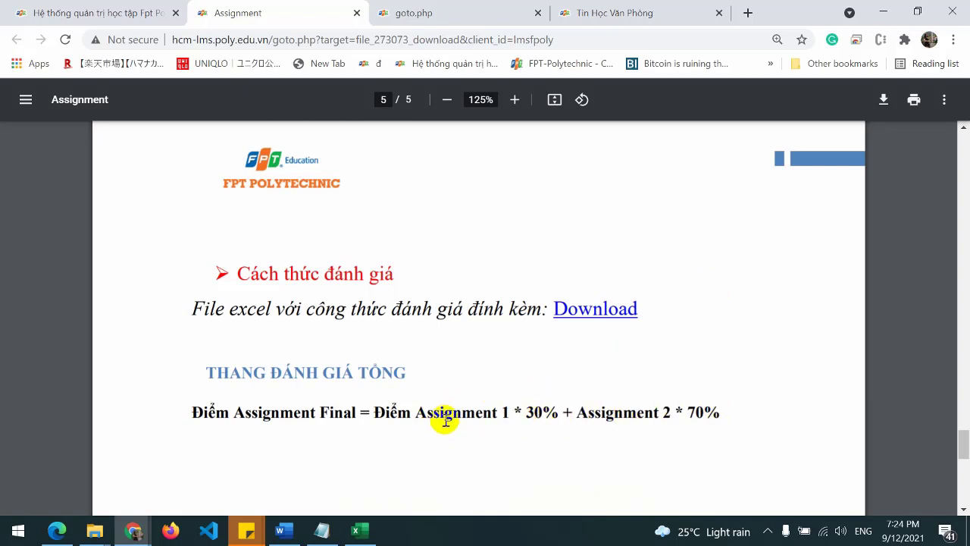
{"action": "left_click_drag", "start_coordinate": [441, 412], "coordinate": [738, 403]}
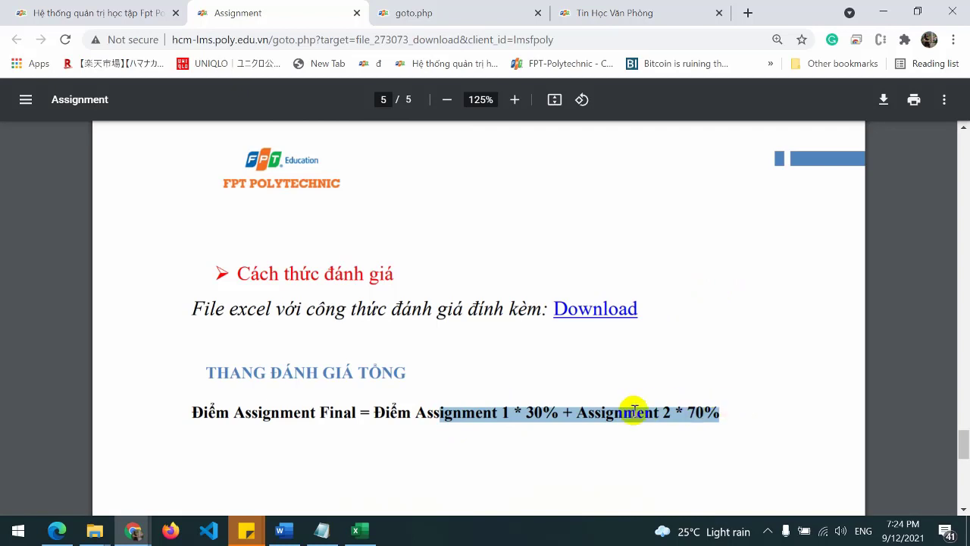
{"action": "left_click", "coordinate": [561, 419]}
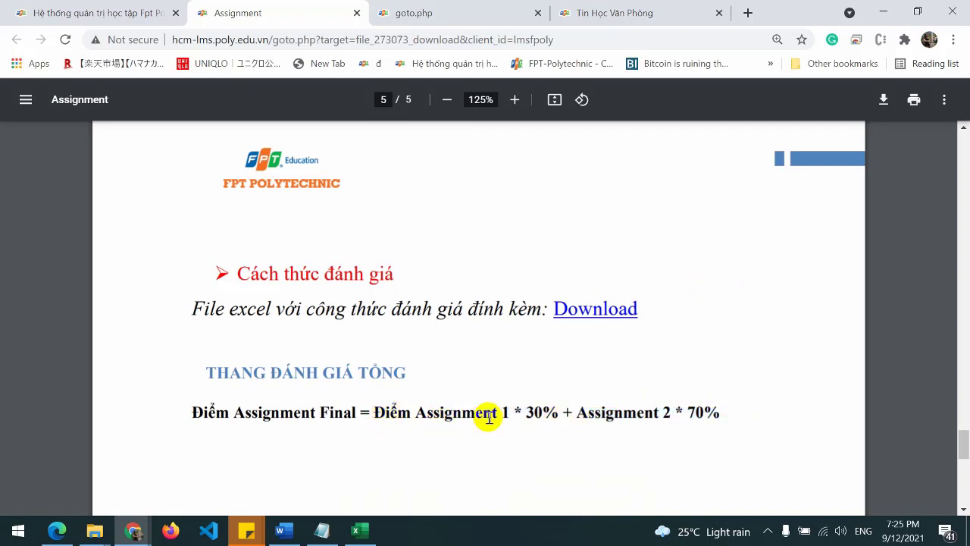
{"action": "left_click_drag", "start_coordinate": [577, 412], "coordinate": [708, 405]}
{"action": "left_click", "coordinate": [656, 415]}
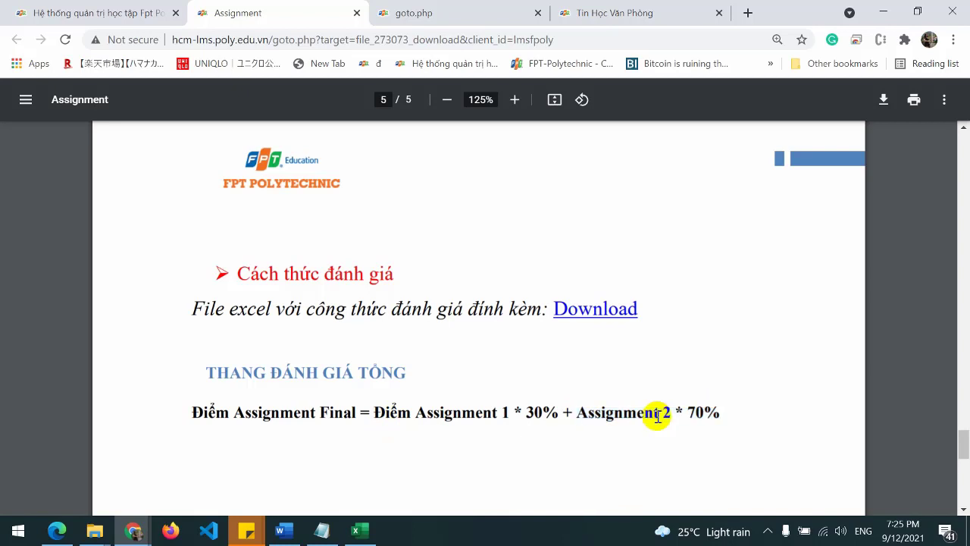
- Revisit the part 2 video requirements, and in the Excel syllabus select session 300's "Bảo vệ Assignment" content cell
{"action": "scroll", "coordinate": [641, 373], "scroll_direction": "up", "scroll_amount": 4}
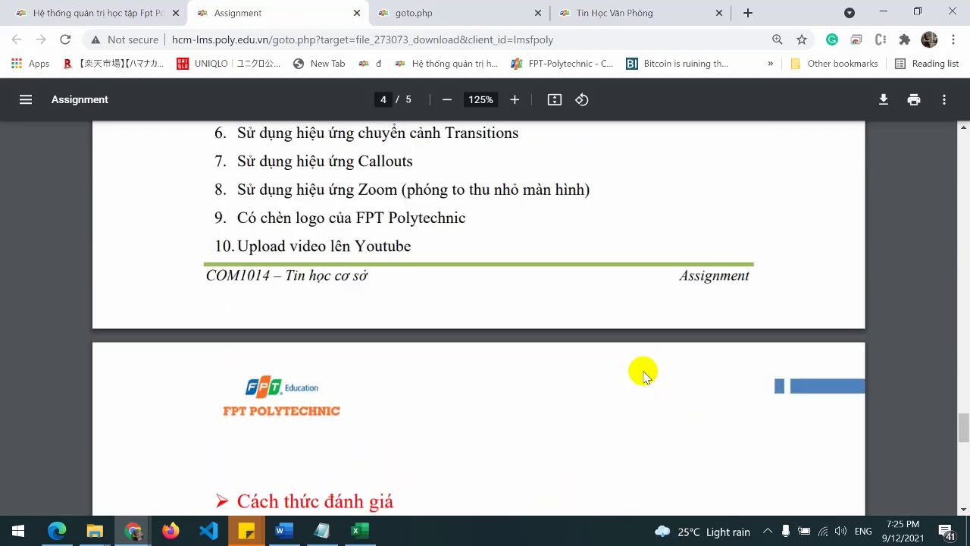
{"action": "scroll", "coordinate": [643, 373], "scroll_direction": "up", "scroll_amount": 2}
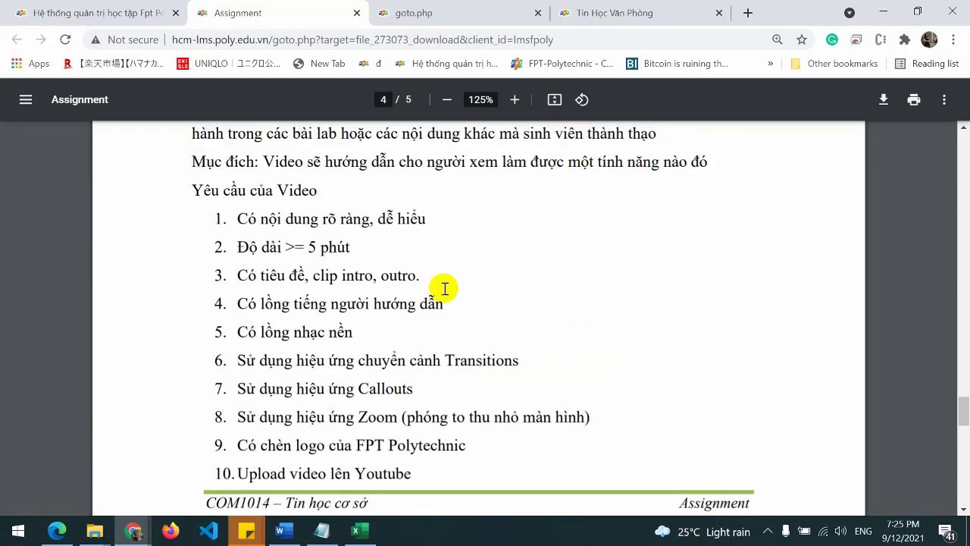
{"action": "left_click", "coordinate": [361, 531]}
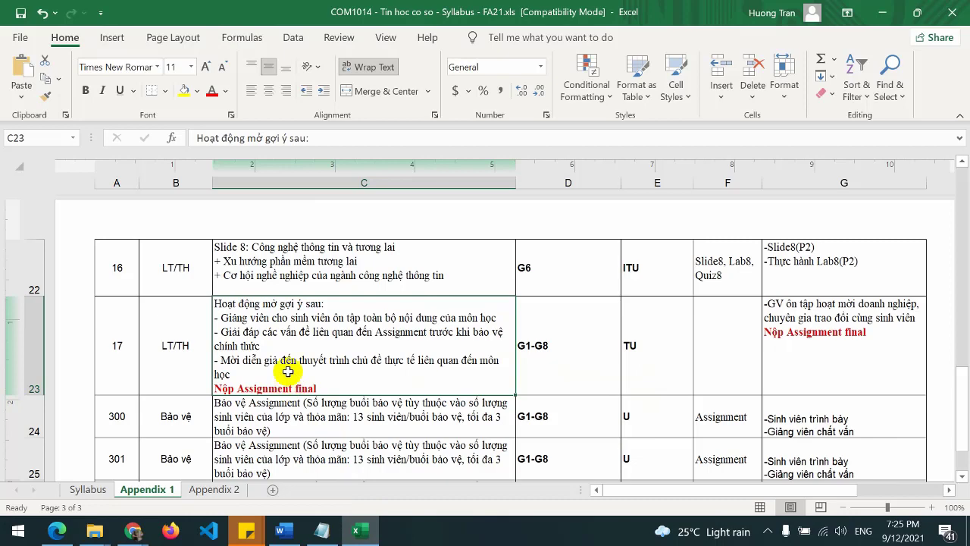
{"action": "scroll", "coordinate": [288, 372], "scroll_direction": "down", "scroll_amount": 3}
{"action": "scroll", "coordinate": [354, 305], "scroll_direction": "up", "scroll_amount": 3}
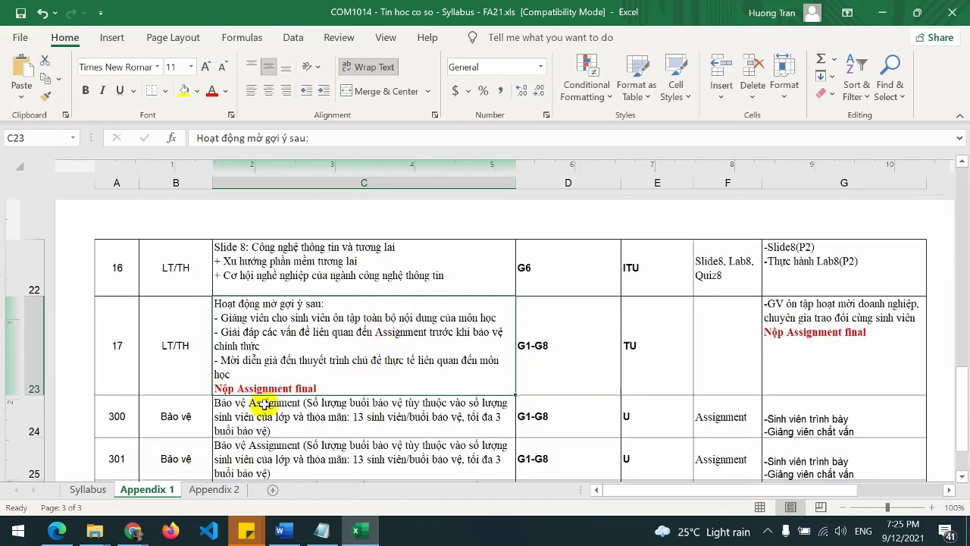
{"action": "left_click", "coordinate": [299, 417]}
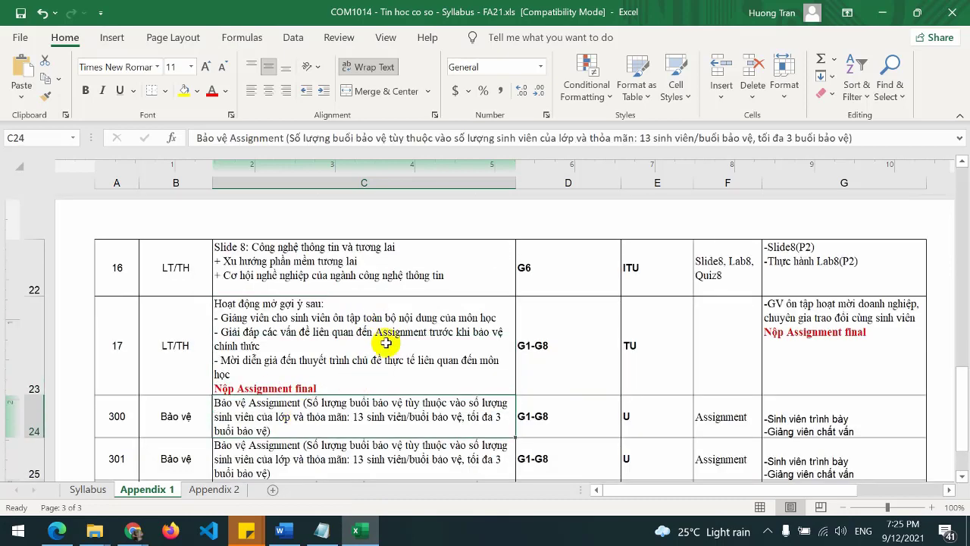
{"action": "scroll", "coordinate": [364, 356], "scroll_direction": "down", "scroll_amount": 3}
{"action": "scroll", "coordinate": [341, 325], "scroll_direction": "up", "scroll_amount": 3}
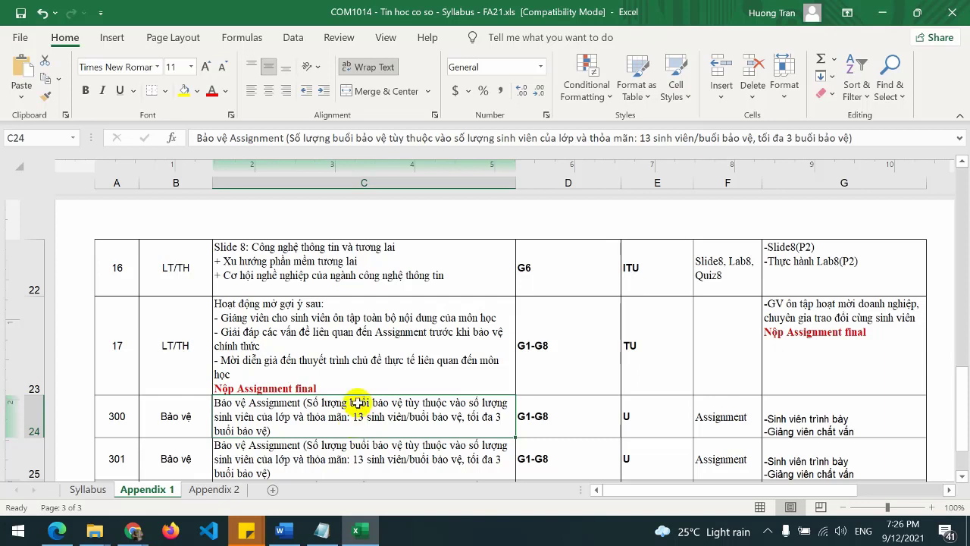
- Switch to the course outline in Notepad and place the cursor at the end of "5. Bài Assignment"
{"action": "left_click", "coordinate": [324, 532]}
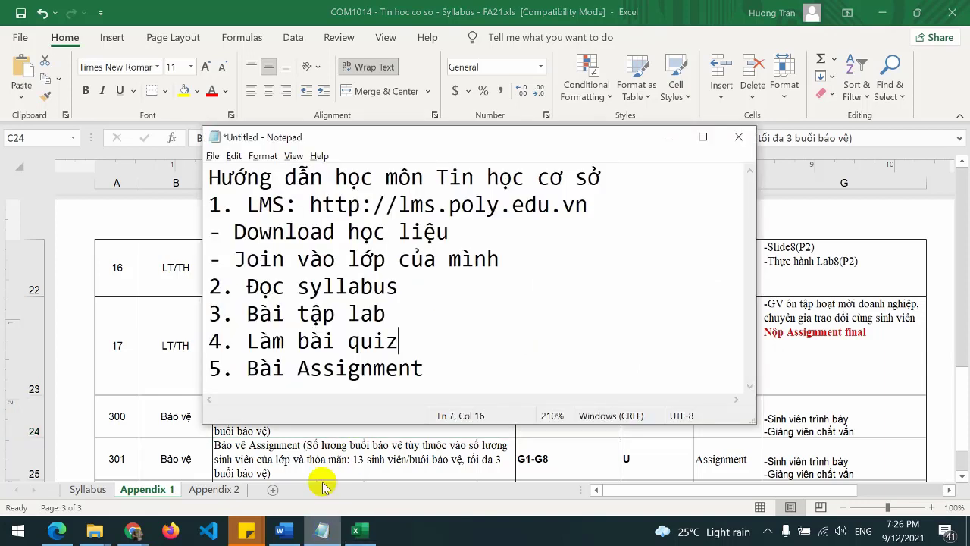
{"action": "left_click", "coordinate": [470, 370]}
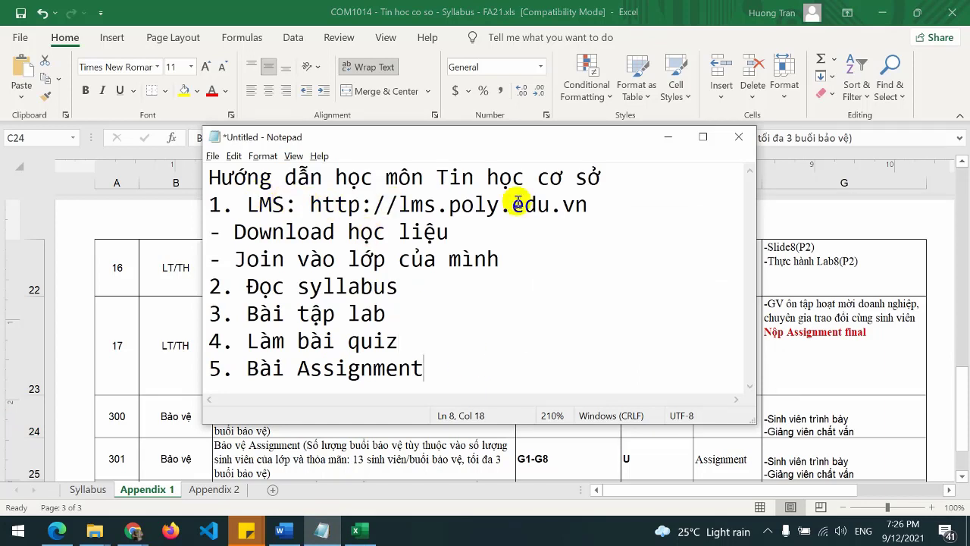